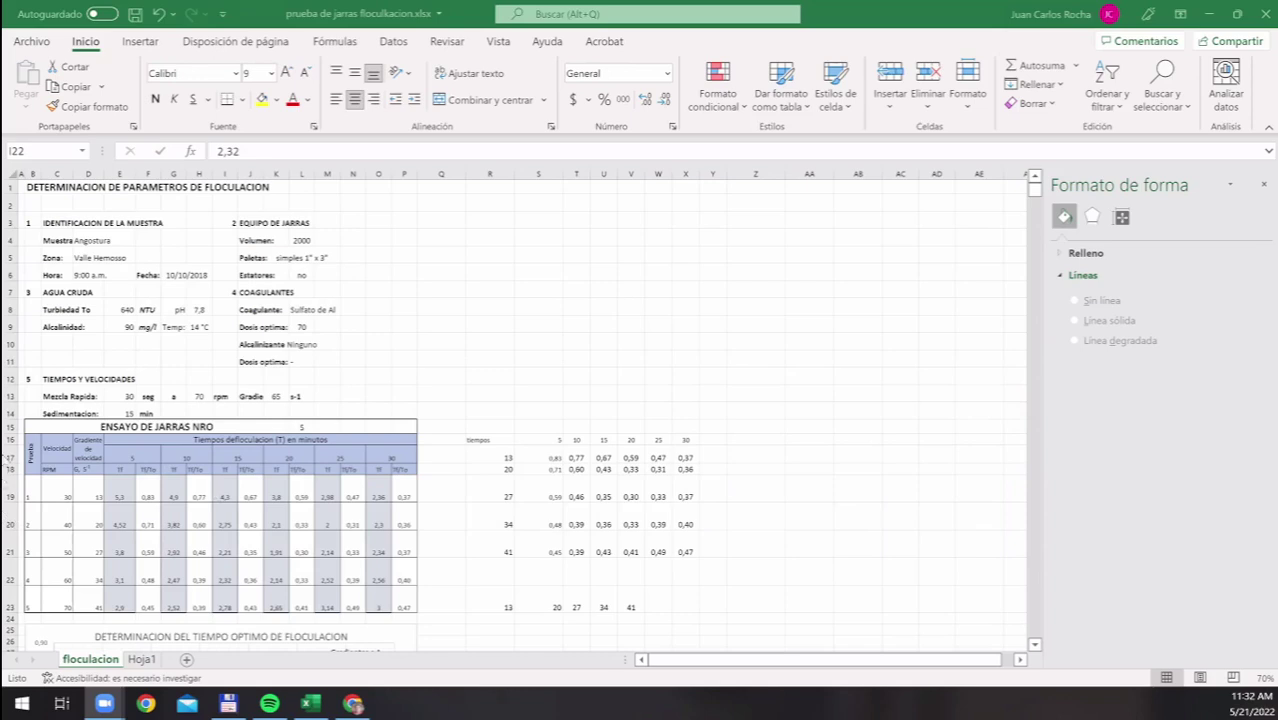
Review the sample identification and jar equipment data at the start of the floculacion sheet
{"action": "left_click", "coordinate": [274, 245]}
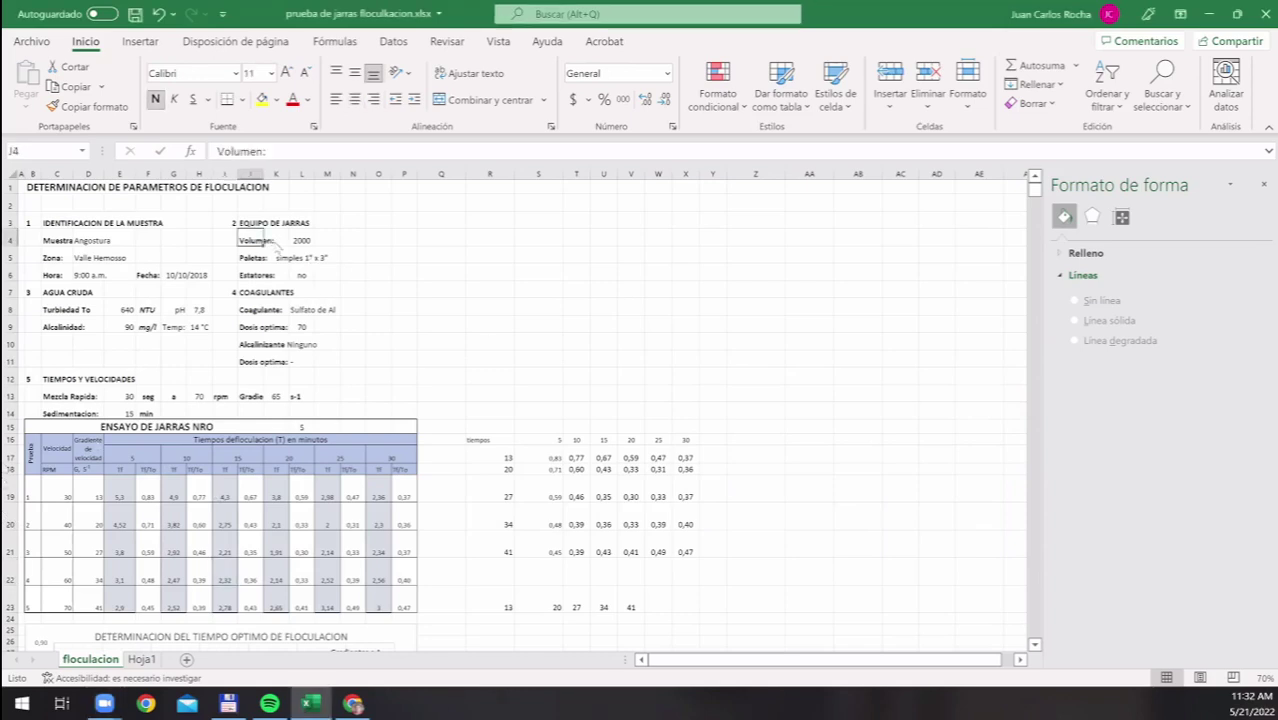
{"action": "key", "text": "Left"}
{"action": "key", "text": "Left"}
{"action": "key", "text": "Left"}
{"action": "key", "text": "Left"}
{"action": "key", "text": "Left"}
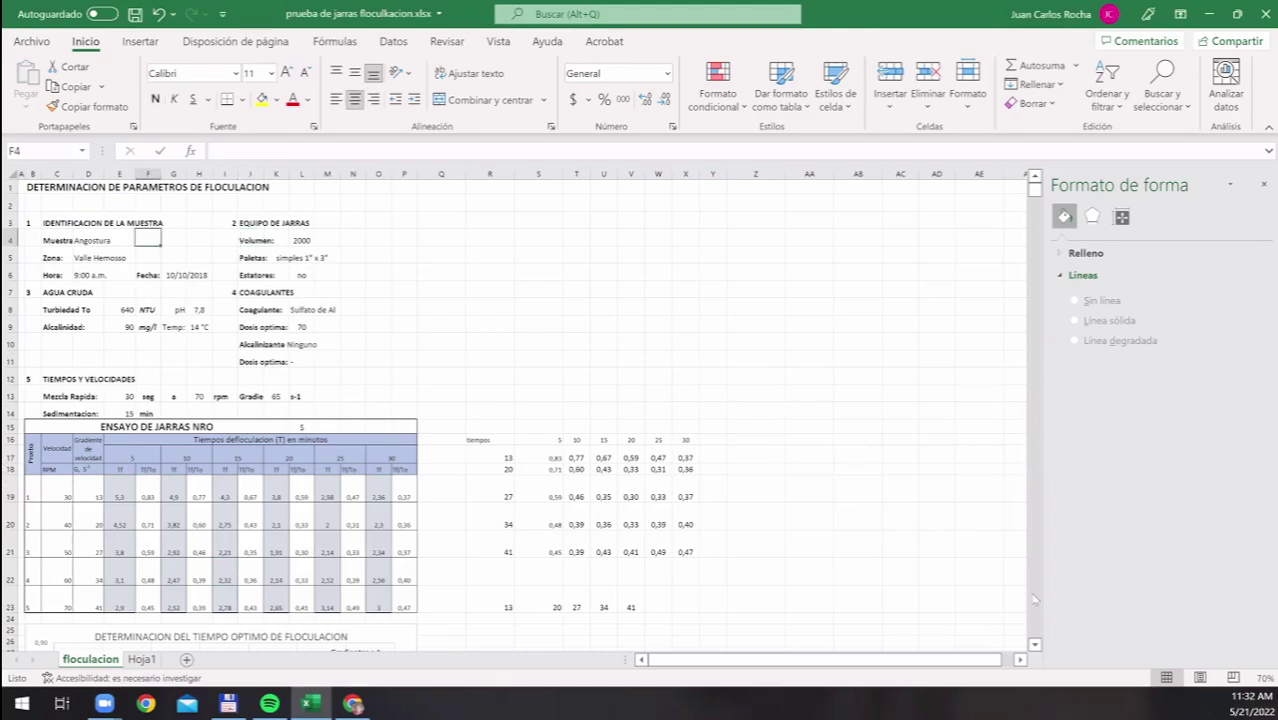
{"action": "key", "text": "Left"}
{"action": "key", "text": "Left"}
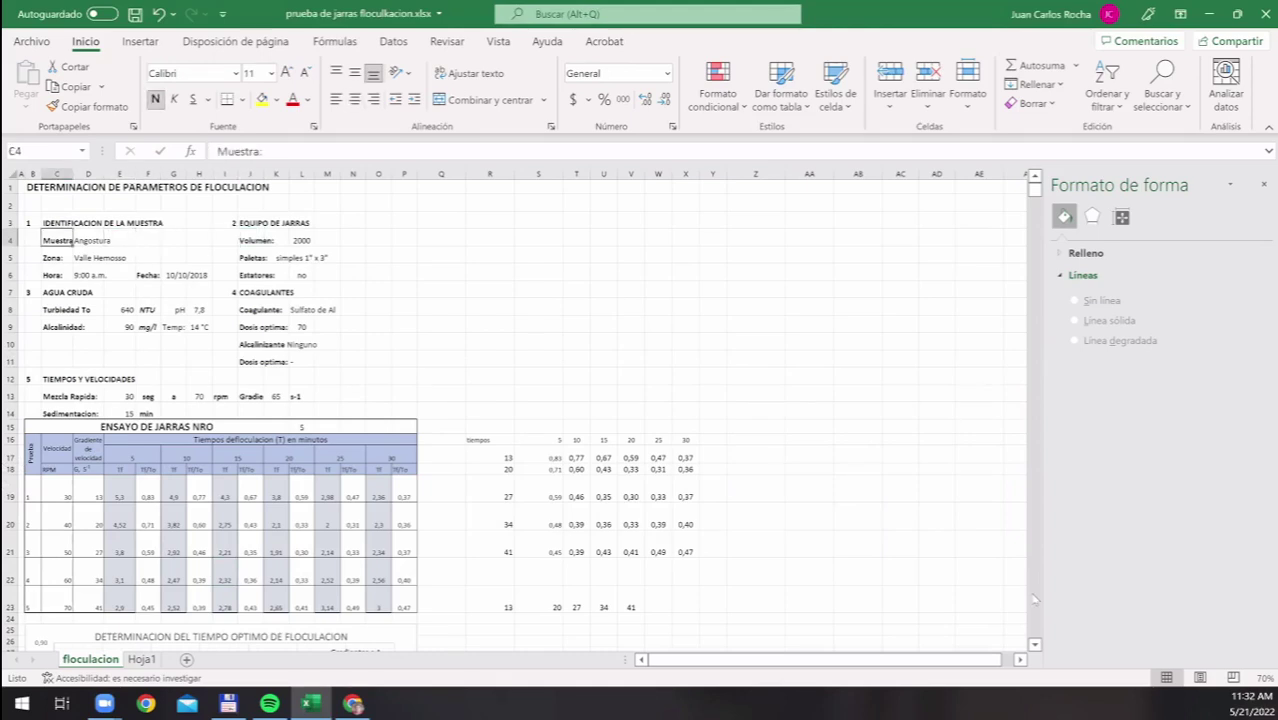
{"action": "key", "text": "Down"}
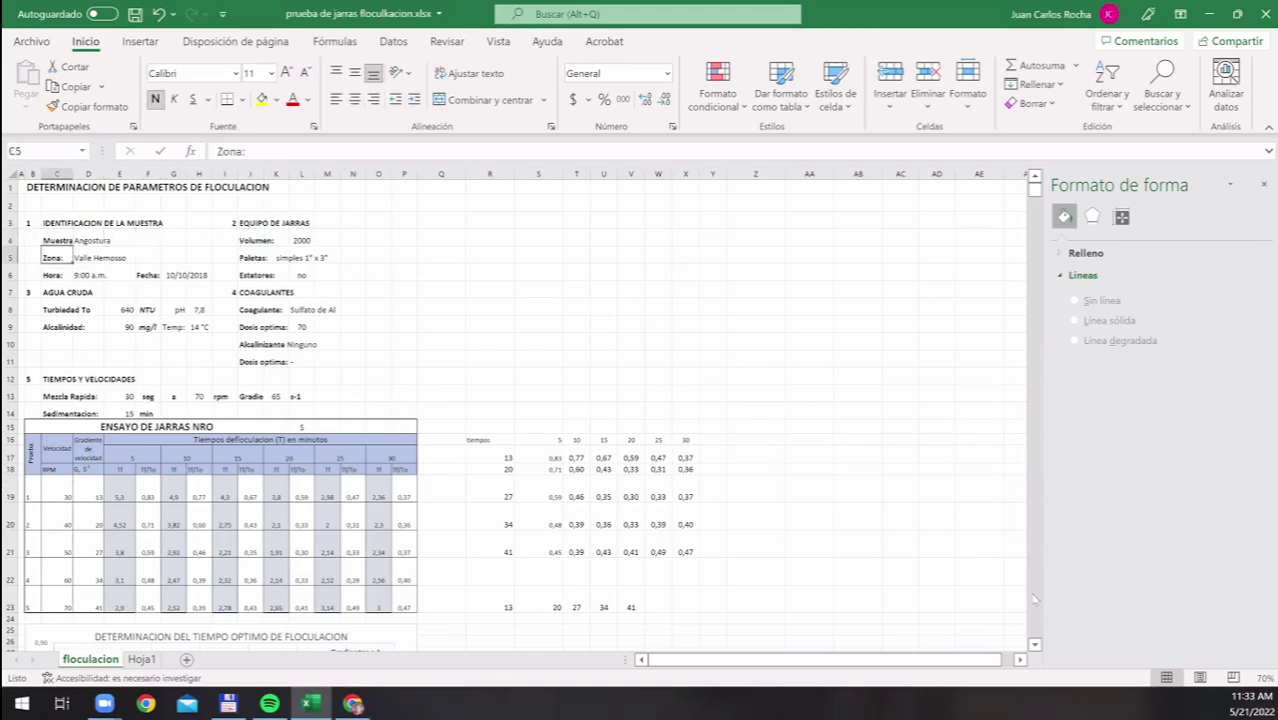
{"action": "key", "text": "Down"}
{"action": "key", "text": "Down"}
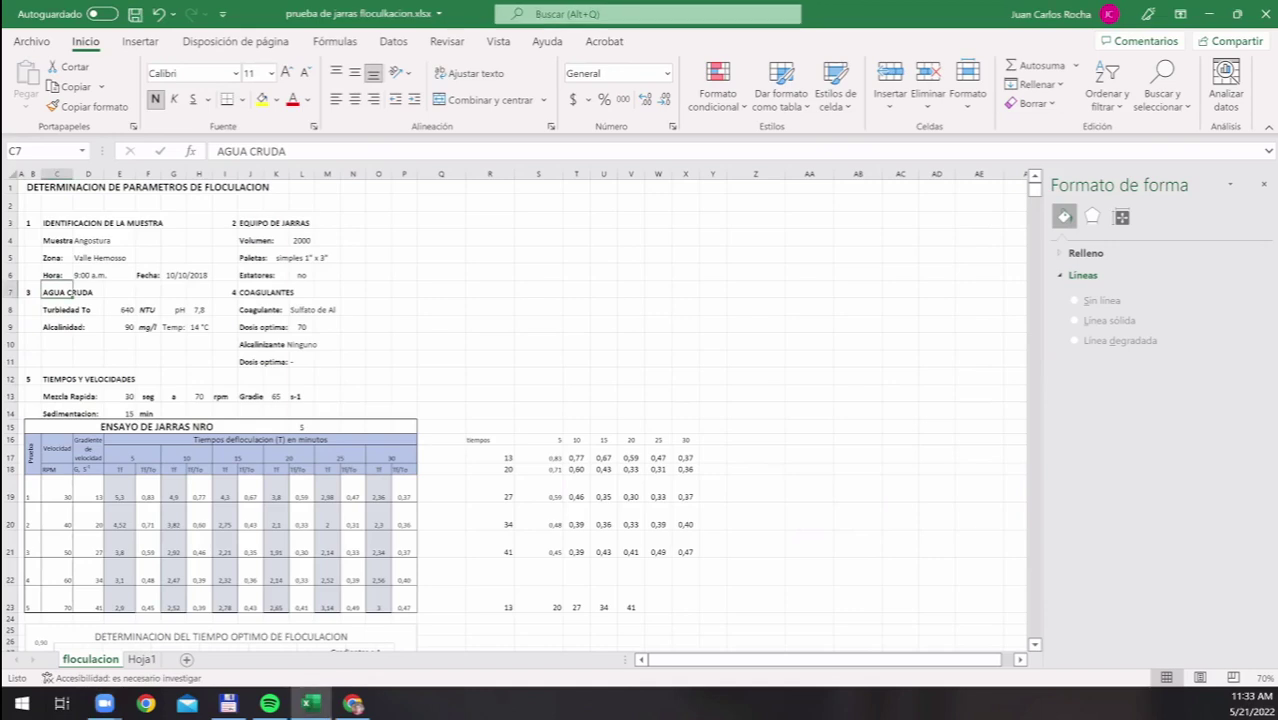
Examine the raw water turbidity and alkalinity values and the coagulant's optimal dose
{"action": "left_click", "coordinate": [54, 314]}
{"action": "left_click", "coordinate": [57, 328]}
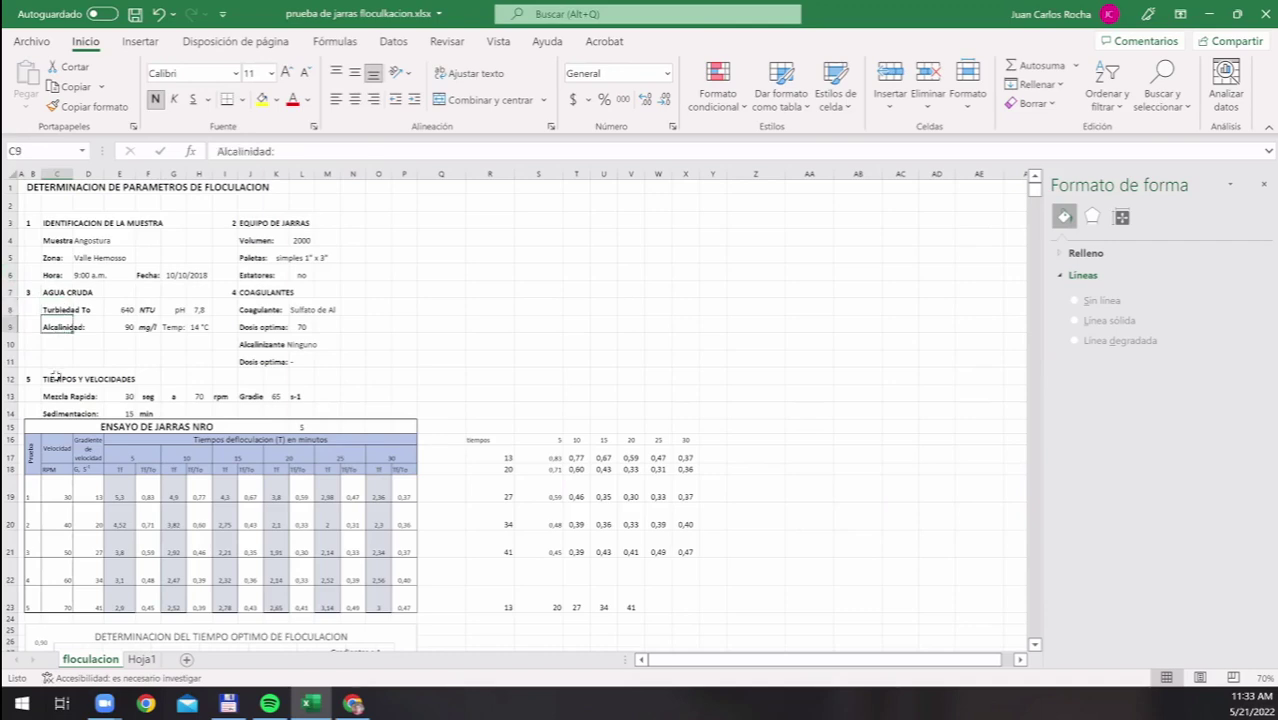
{"action": "left_click", "coordinate": [57, 378]}
{"action": "left_click", "coordinate": [117, 312]}
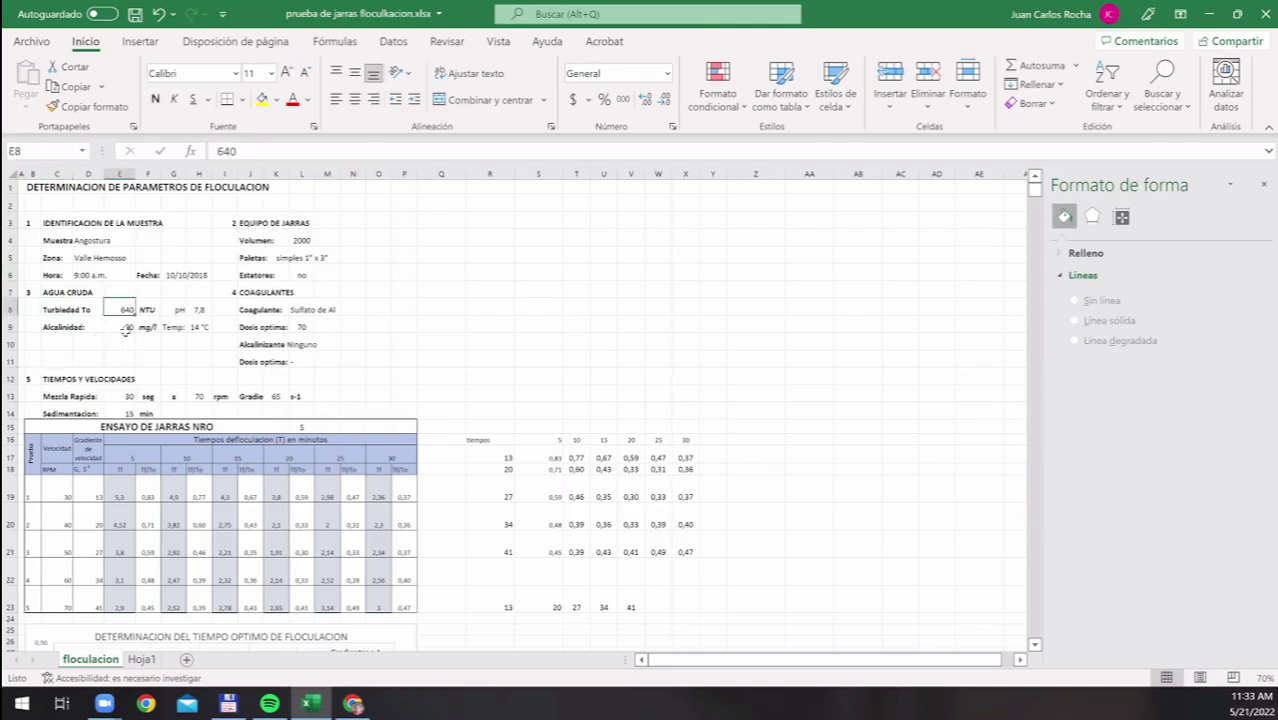
{"action": "left_click", "coordinate": [126, 329]}
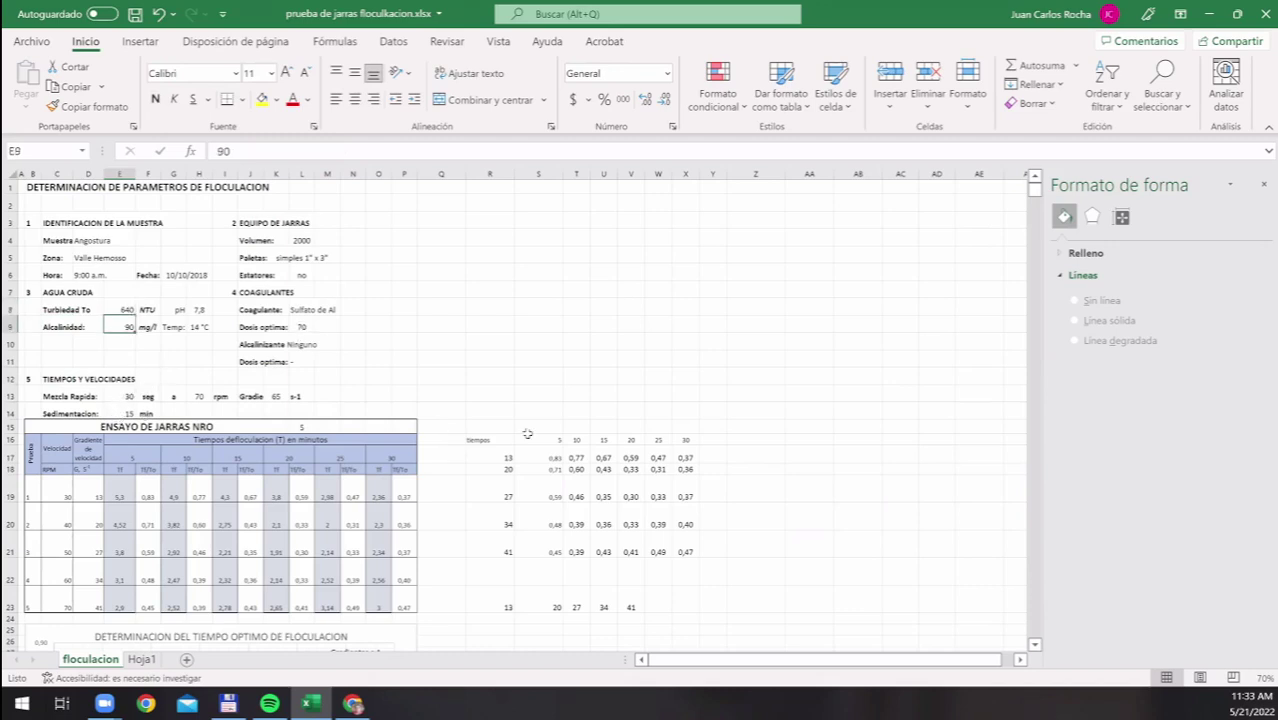
{"action": "left_click", "coordinate": [301, 327]}
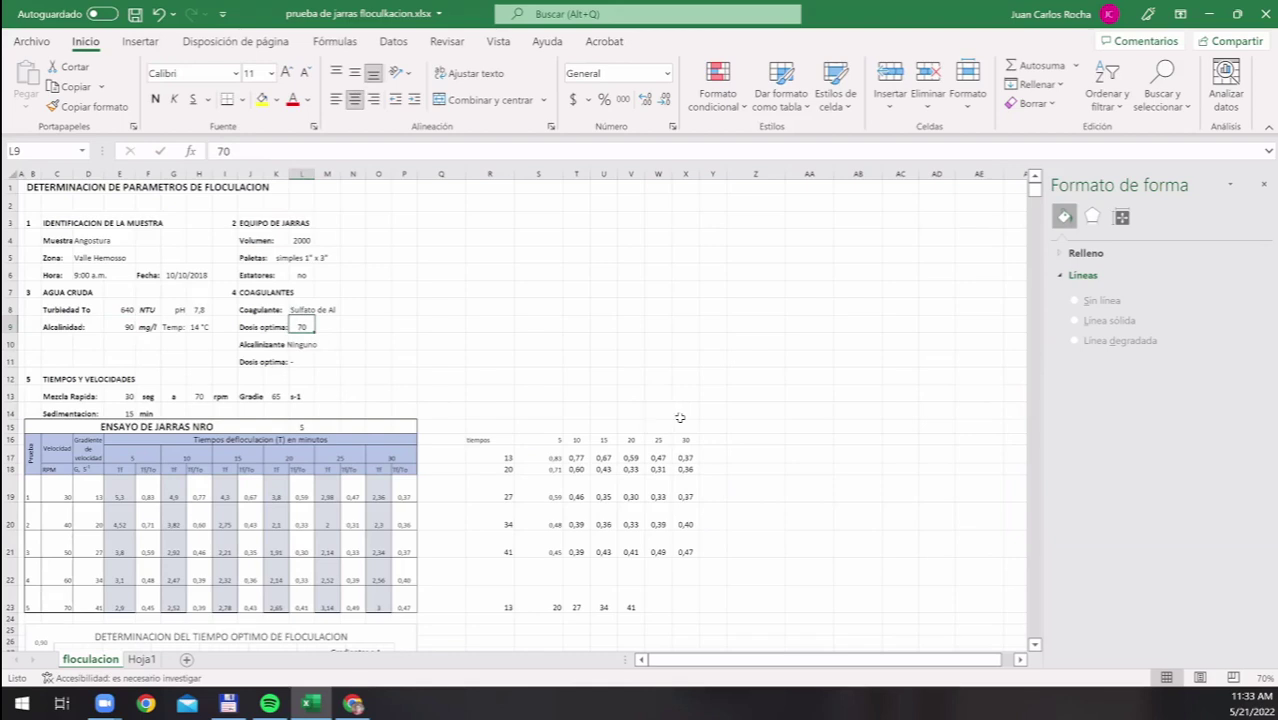
{"action": "scroll", "coordinate": [492, 317], "scroll_direction": "down", "scroll_amount": 1}
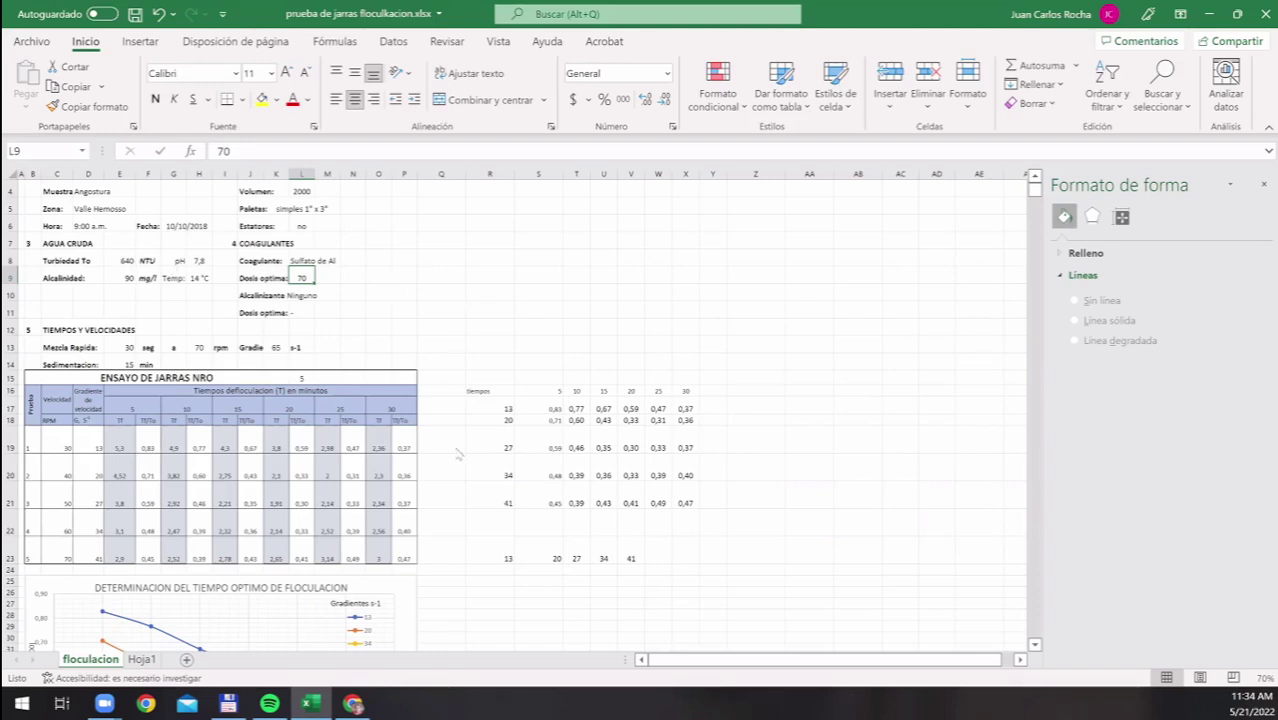
{"action": "left_click", "coordinate": [119, 260]}
Go through the speed and velocity gradient of each of the five trials in the jar test table
{"action": "left_click", "coordinate": [64, 448]}
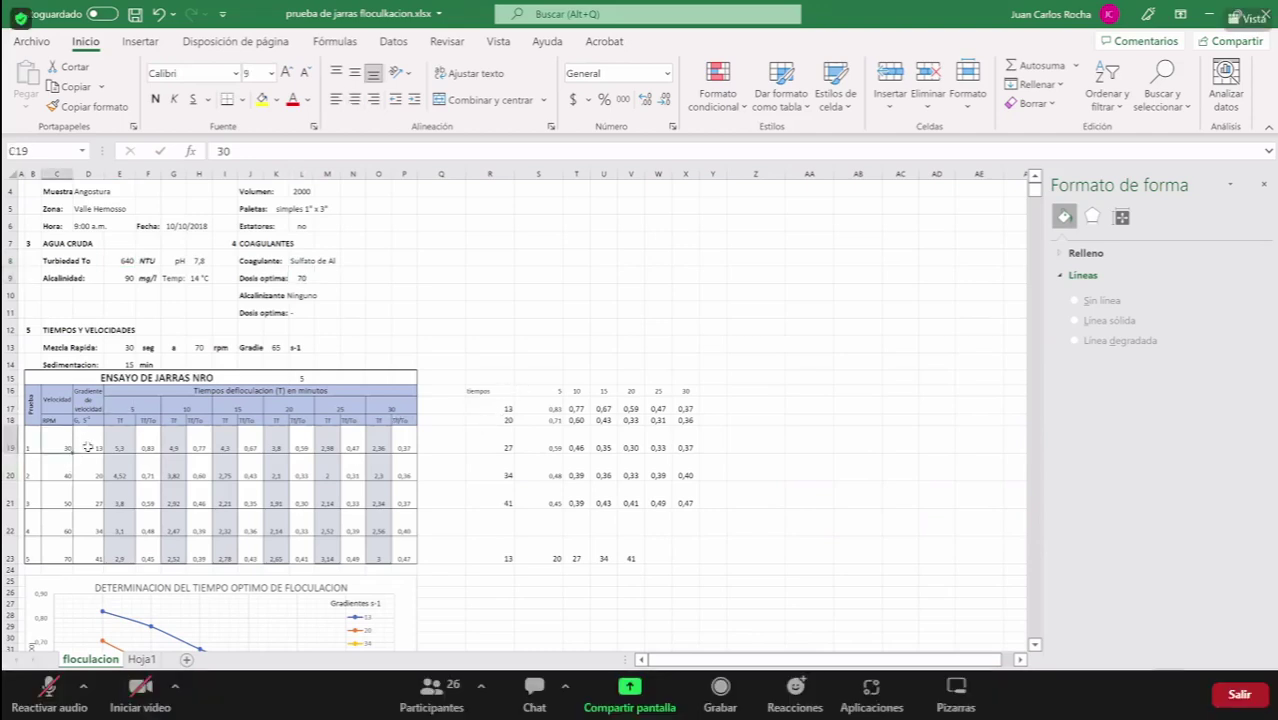
{"action": "left_click", "coordinate": [88, 447]}
{"action": "left_click", "coordinate": [70, 470]}
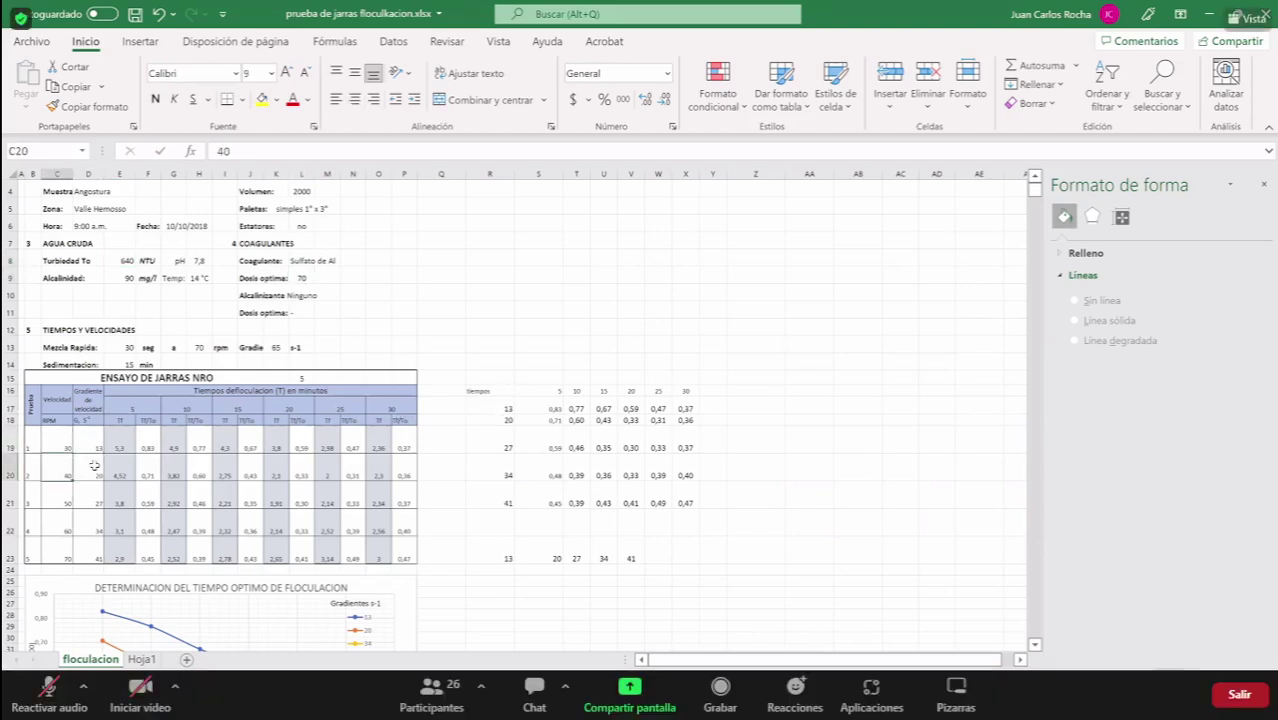
{"action": "left_click", "coordinate": [94, 466]}
{"action": "left_click", "coordinate": [69, 500]}
{"action": "left_click", "coordinate": [97, 500]}
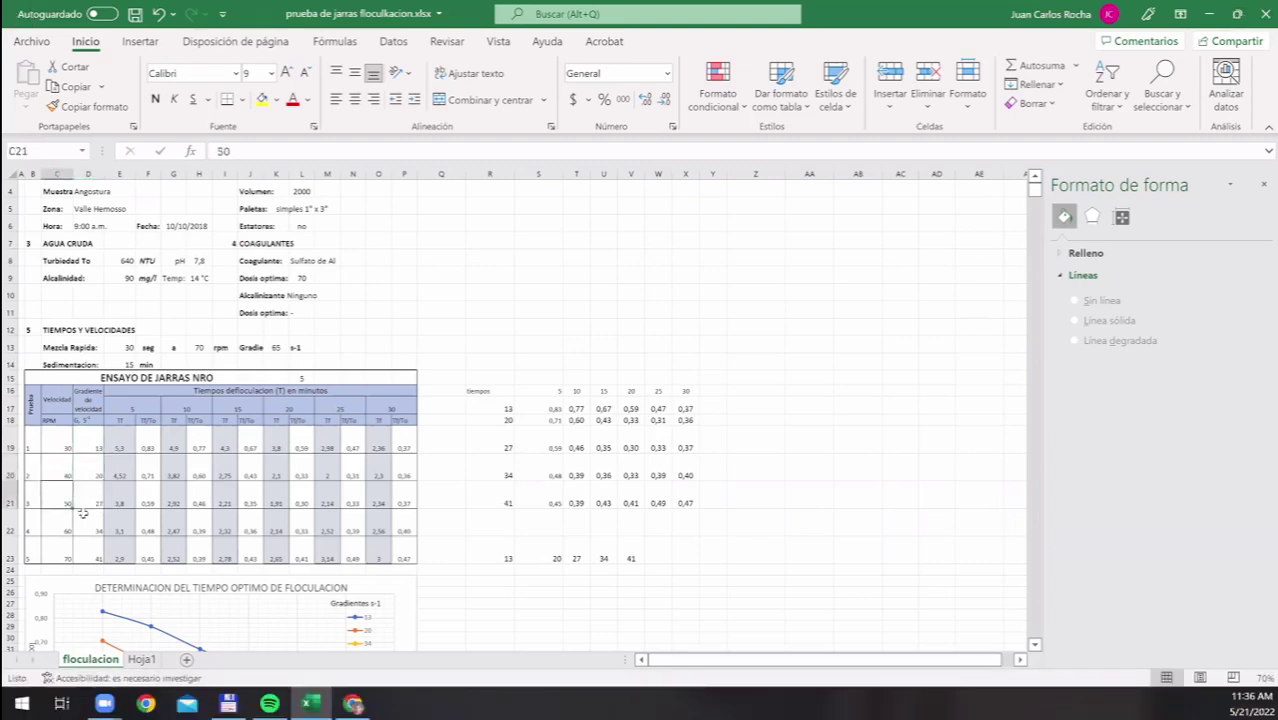
{"action": "left_click", "coordinate": [65, 530]}
{"action": "left_click", "coordinate": [93, 525]}
{"action": "left_click", "coordinate": [64, 551]}
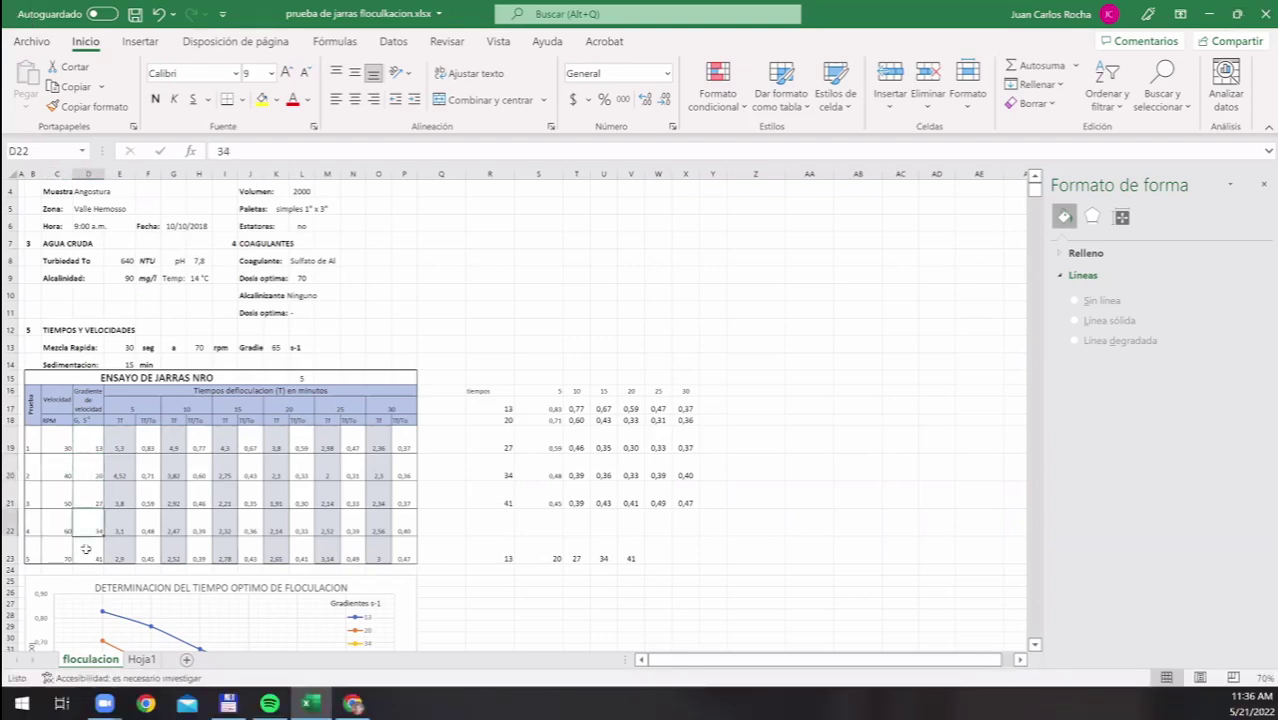
{"action": "left_click", "coordinate": [93, 553]}
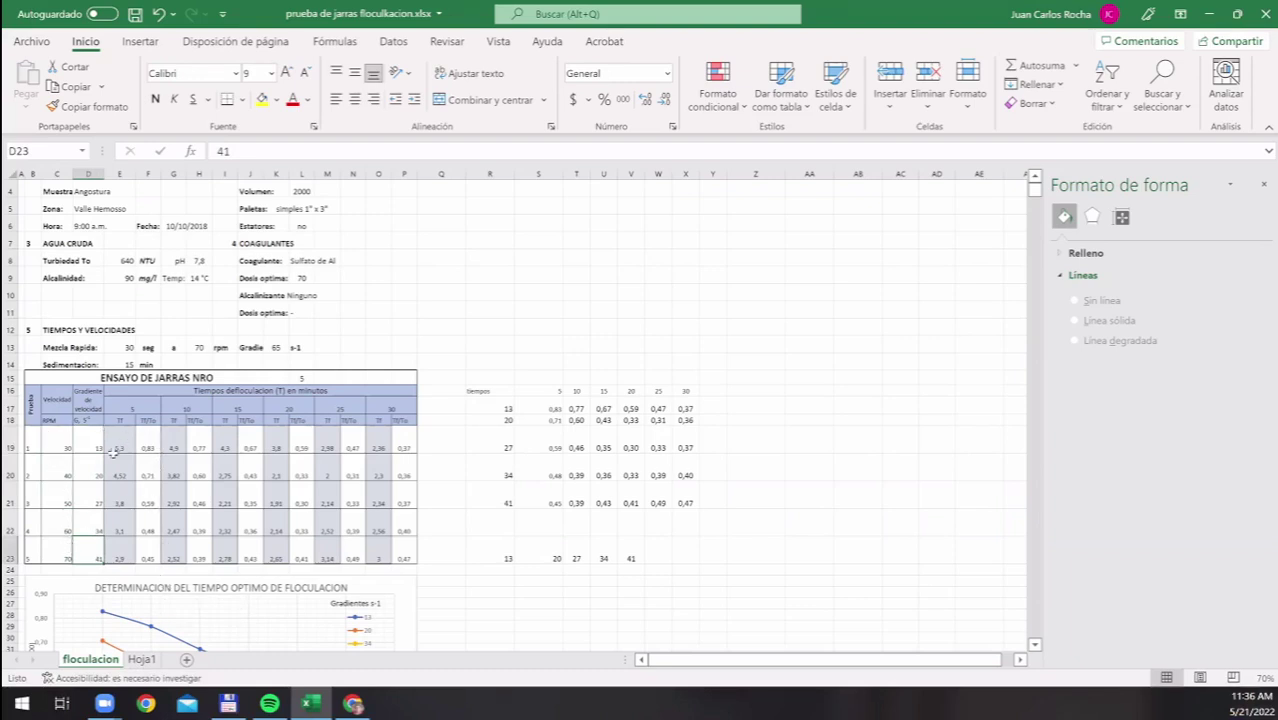
Examine the flocculation time headings of the jar test table and the test number above them
{"action": "left_click", "coordinate": [148, 403]}
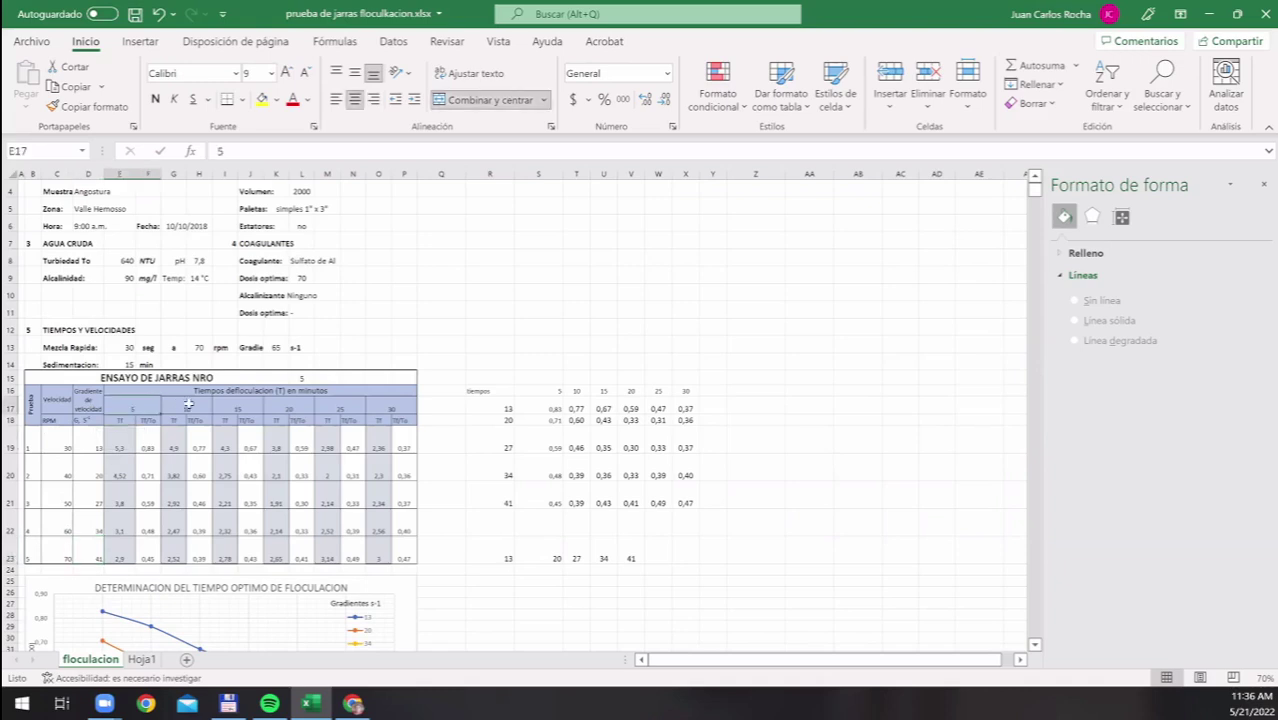
{"action": "left_click", "coordinate": [188, 403]}
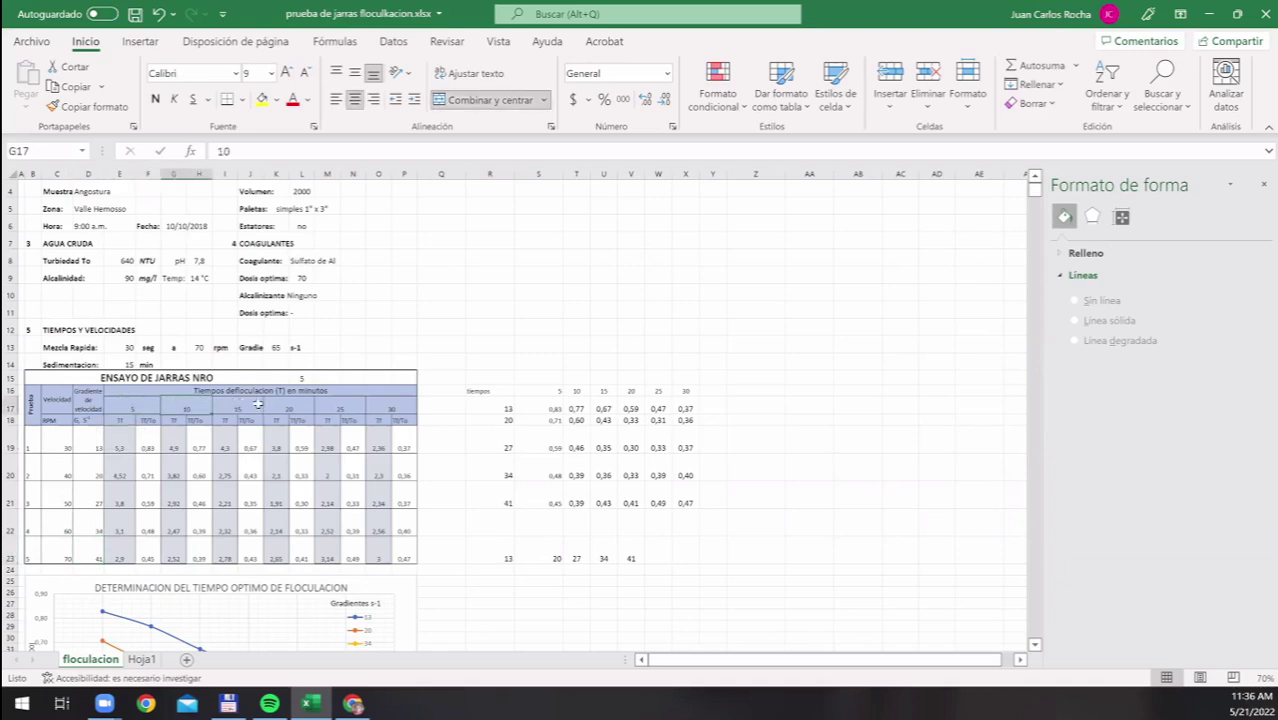
{"action": "left_click", "coordinate": [276, 403]}
{"action": "left_click", "coordinate": [276, 404]}
{"action": "left_click", "coordinate": [333, 404]}
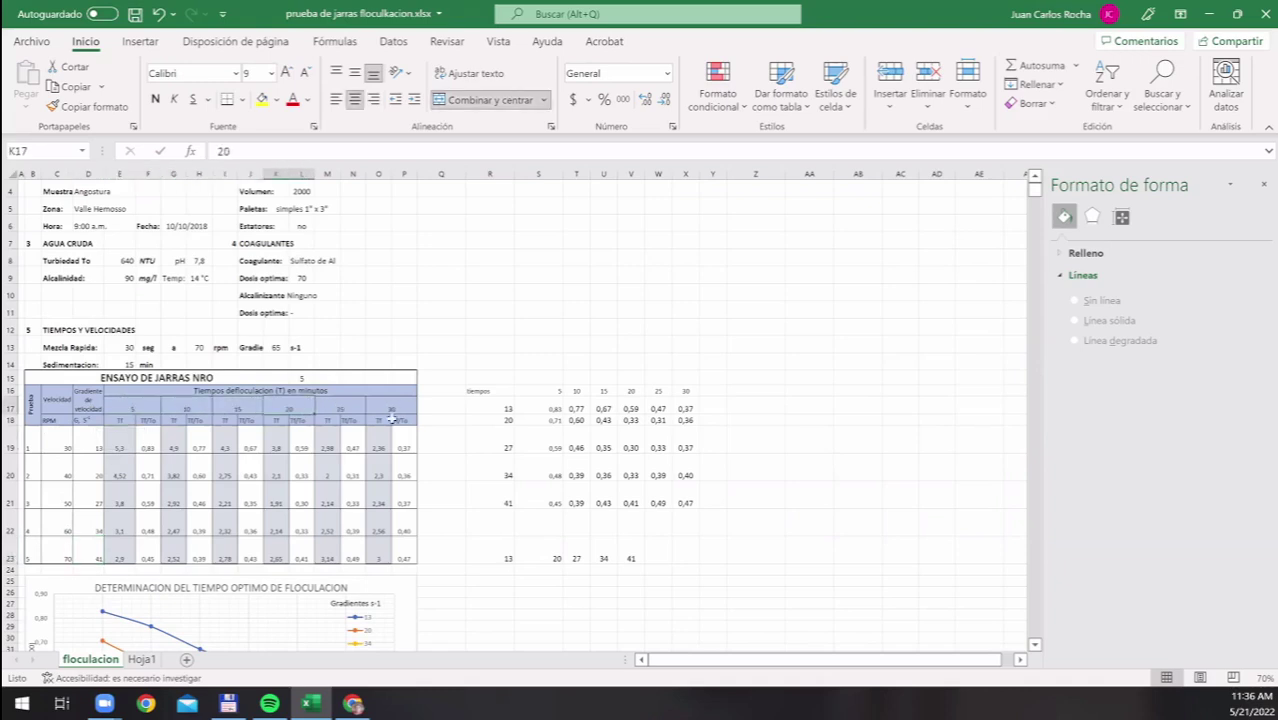
{"action": "key", "text": "Right"}
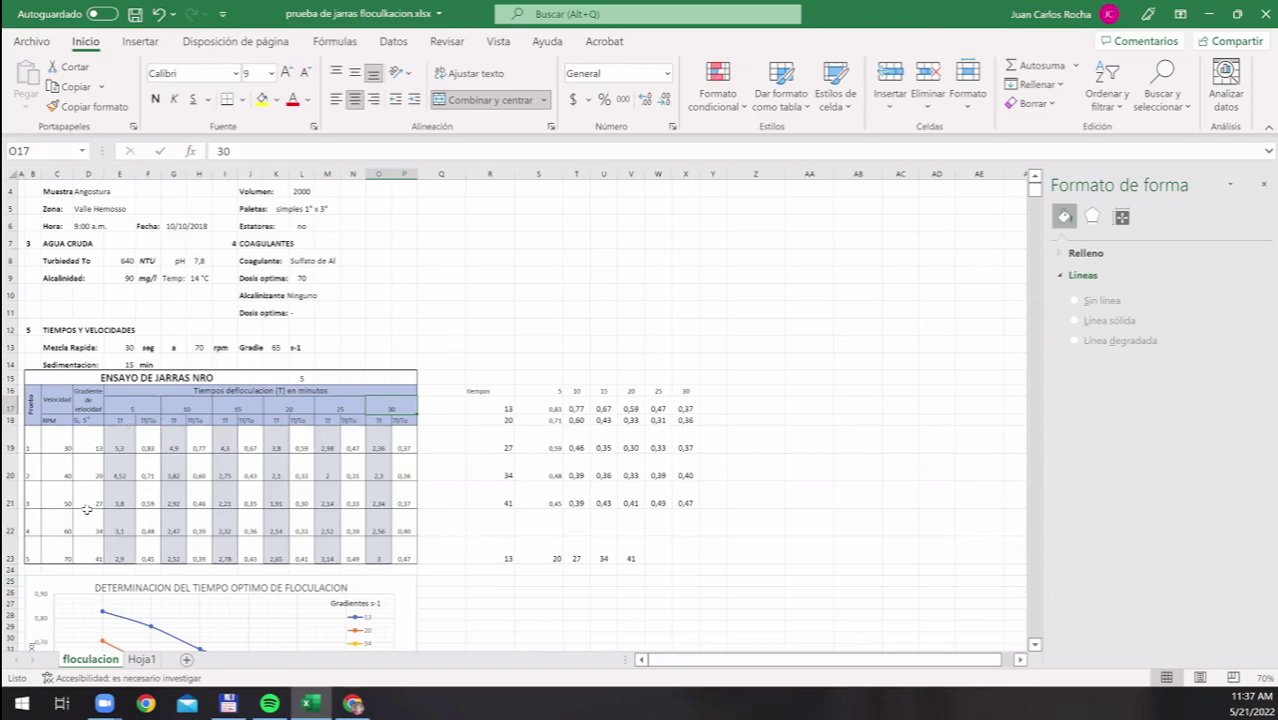
{"action": "key", "text": "ctrl+z"}
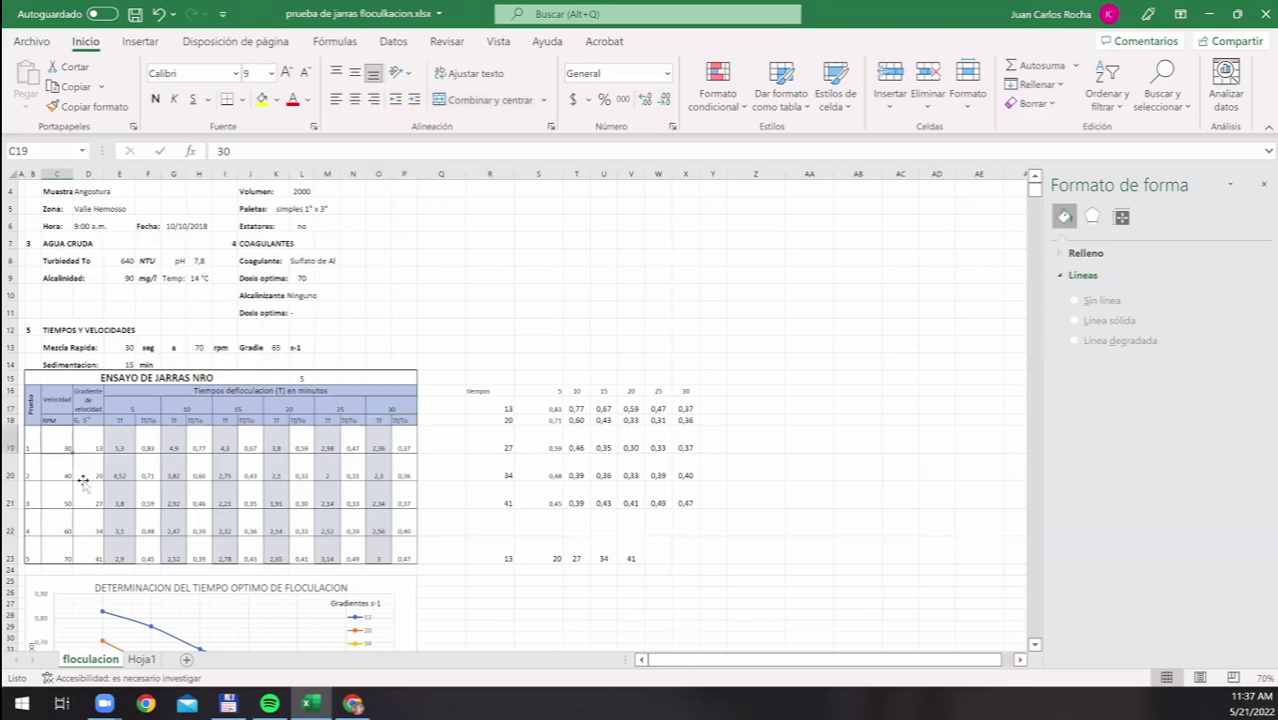
{"action": "key", "text": "Down"}
{"action": "key", "text": "Right"}
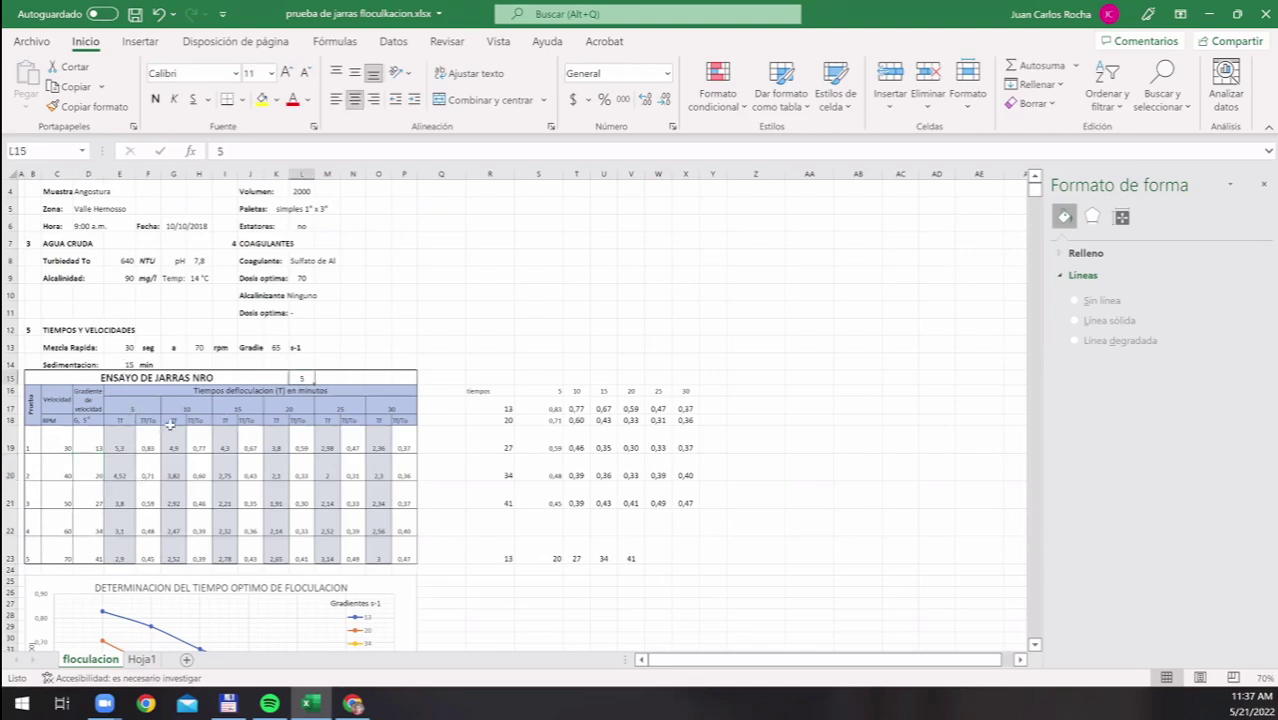
{"action": "key", "text": "ctrl+z"}
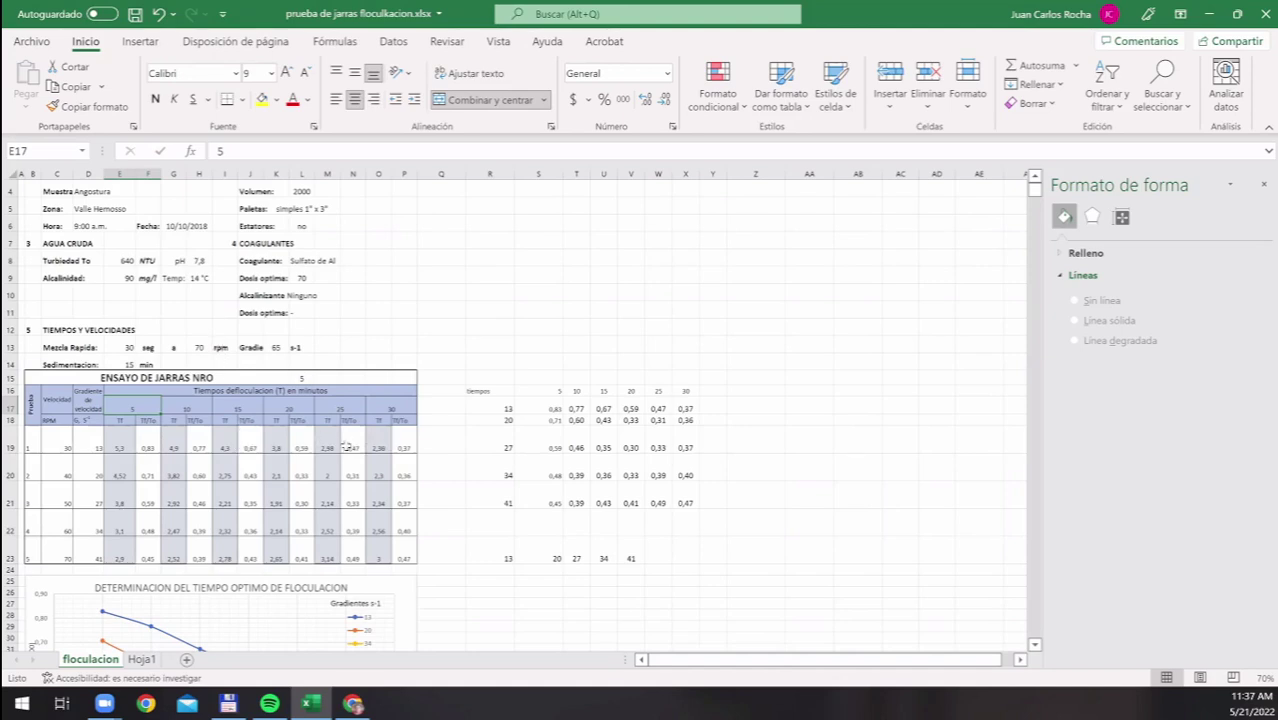
Review the trial rows of the jar test table against the flocculation time columns
{"action": "left_click_drag", "start_coordinate": [30, 447], "coordinate": [453, 475]}
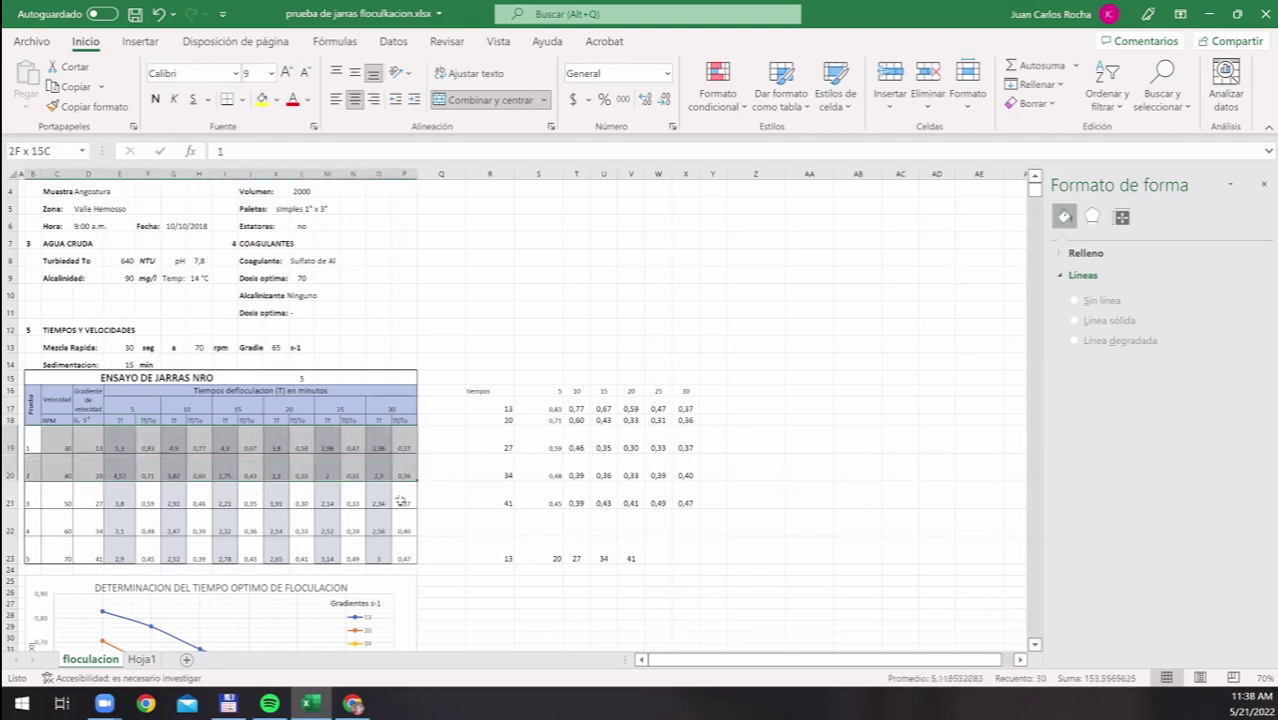
{"action": "left_click_drag", "start_coordinate": [30, 552], "coordinate": [410, 560]}
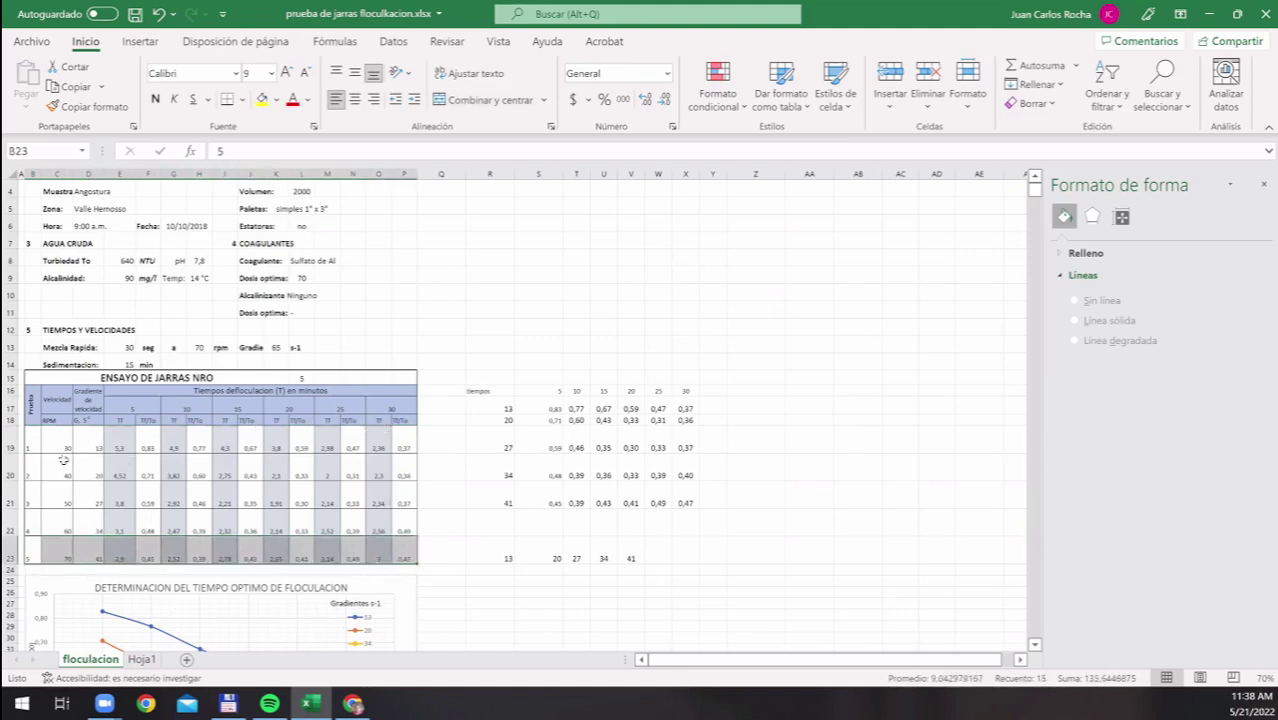
{"action": "left_click", "coordinate": [120, 406]}
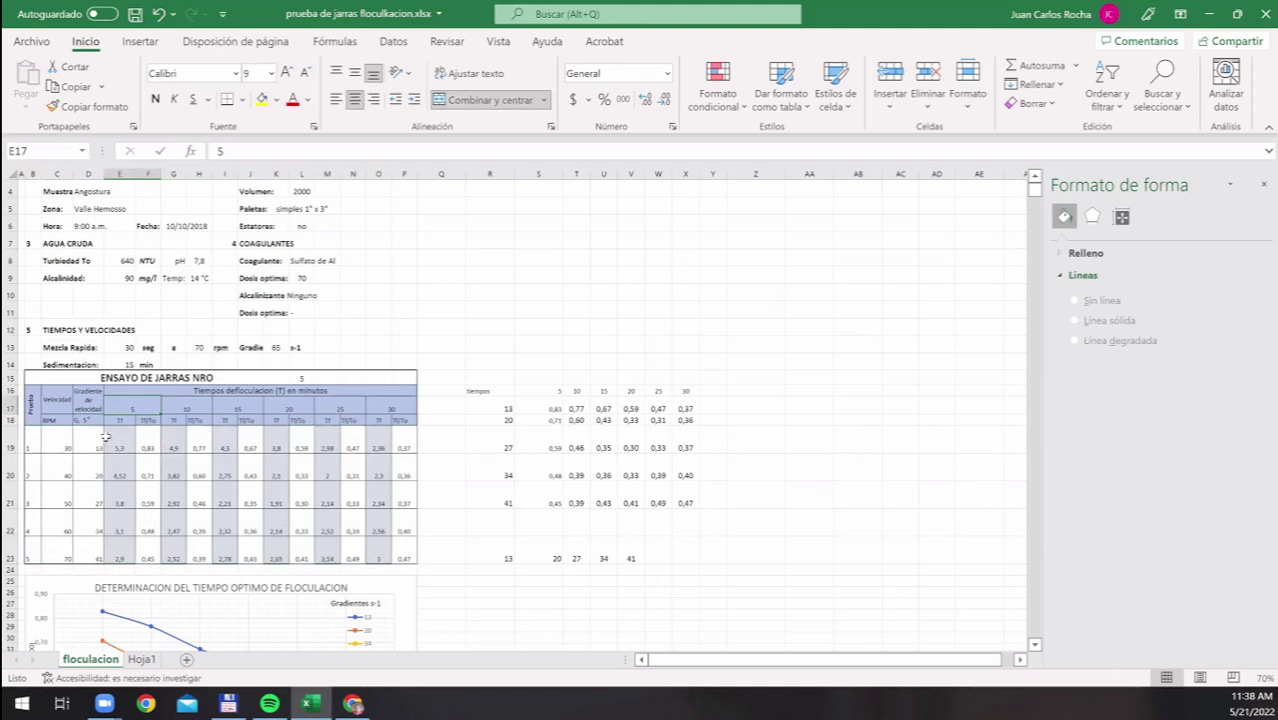
{"action": "left_click_drag", "start_coordinate": [146, 404], "coordinate": [345, 405]}
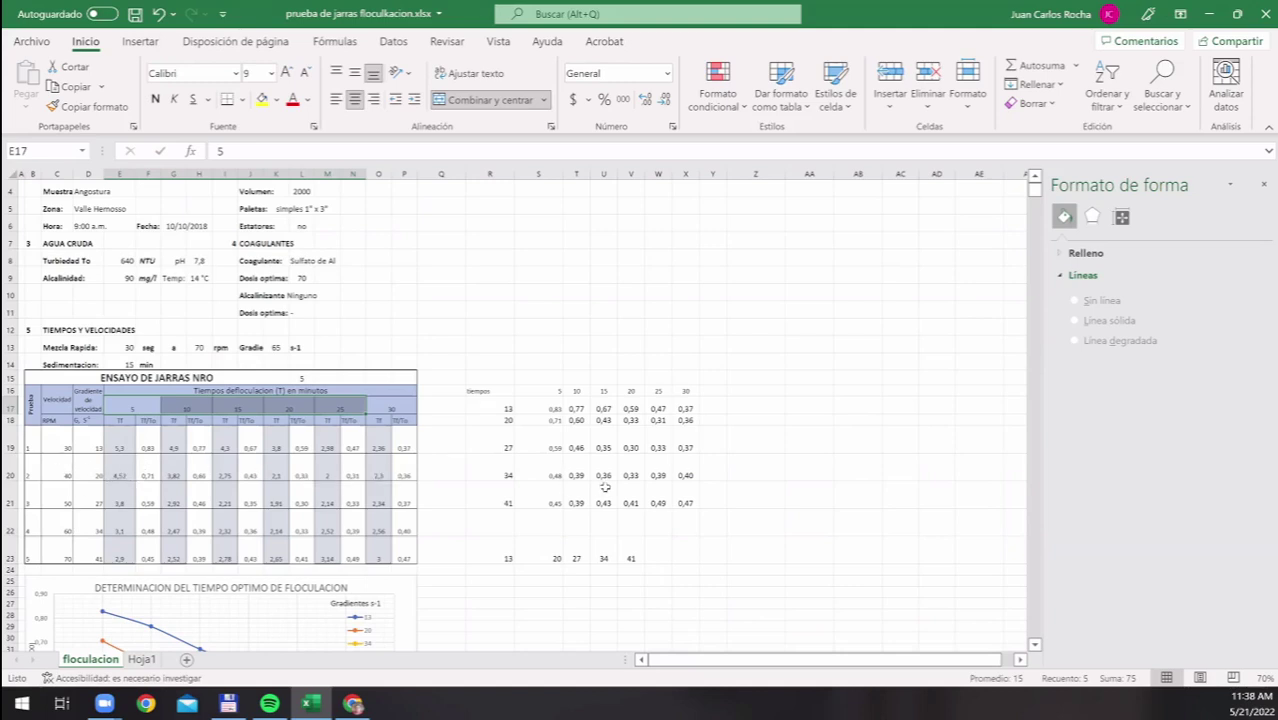
{"action": "key", "text": "shift+Up"}
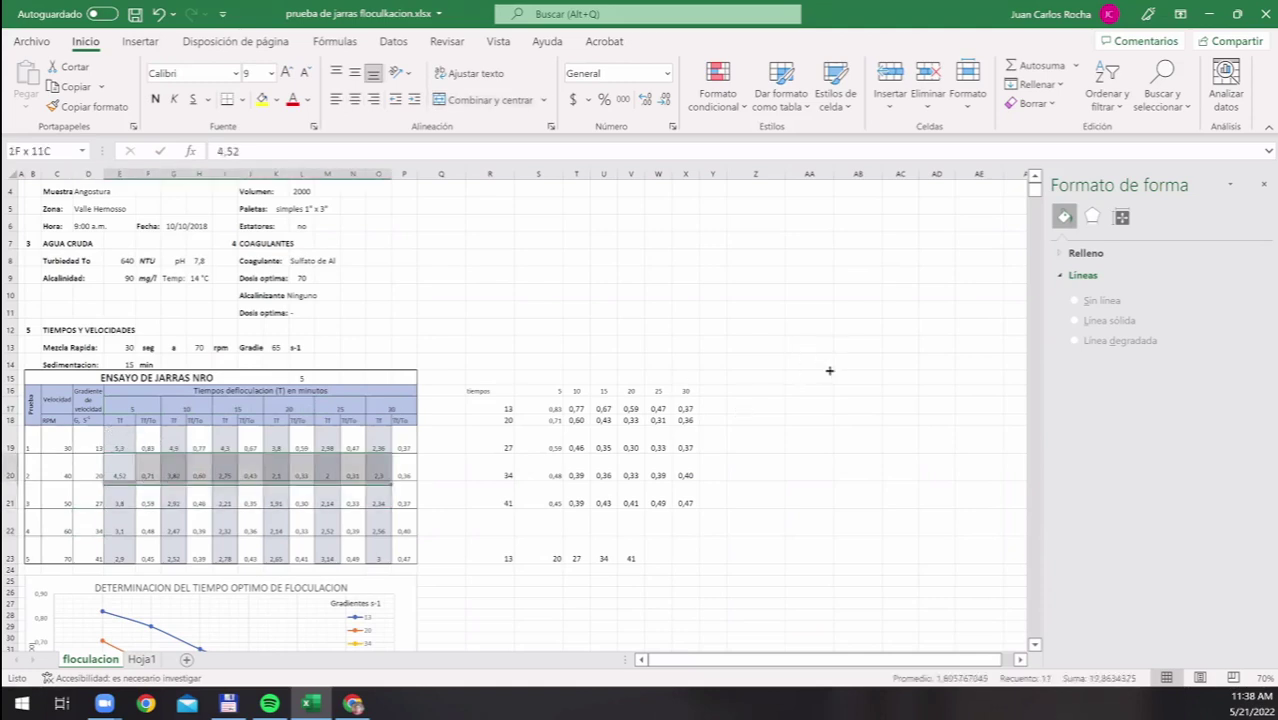
{"action": "key", "text": "ctrl+e"}
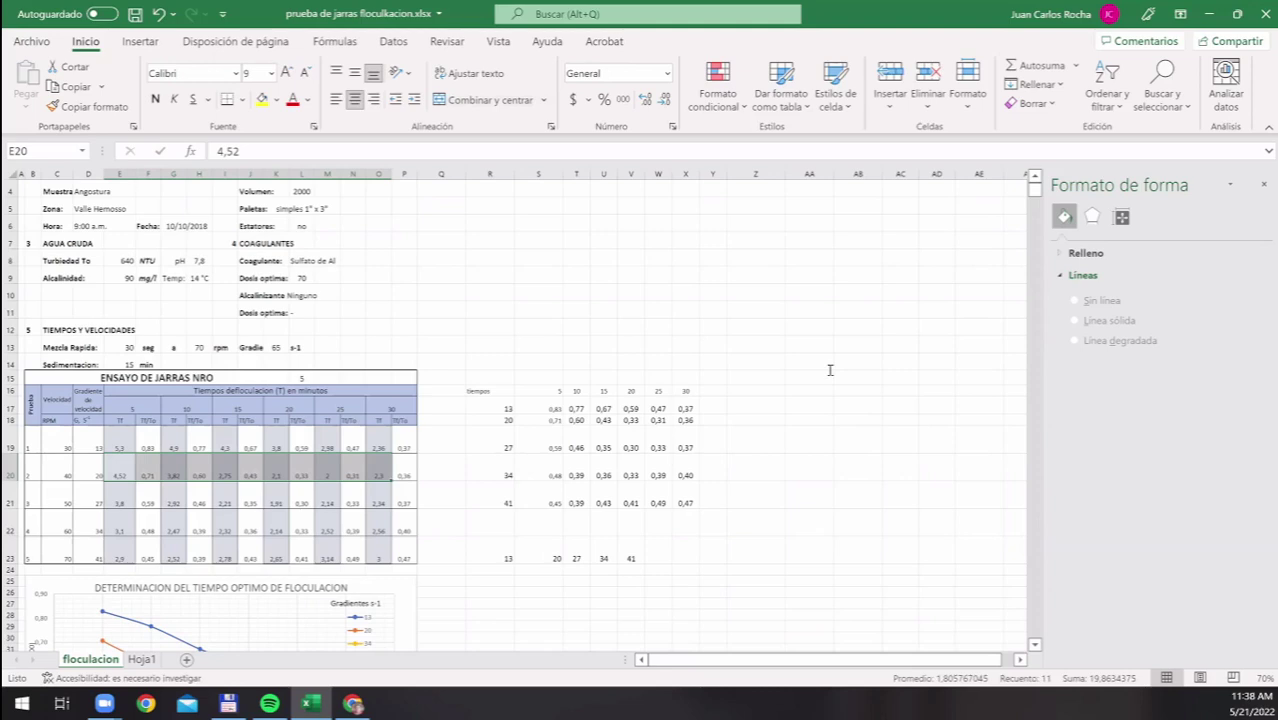
Calculate 6*2 in cell AA14 and multiply that result by 5 in cell AA15
{"action": "left_click", "coordinate": [829, 370]}
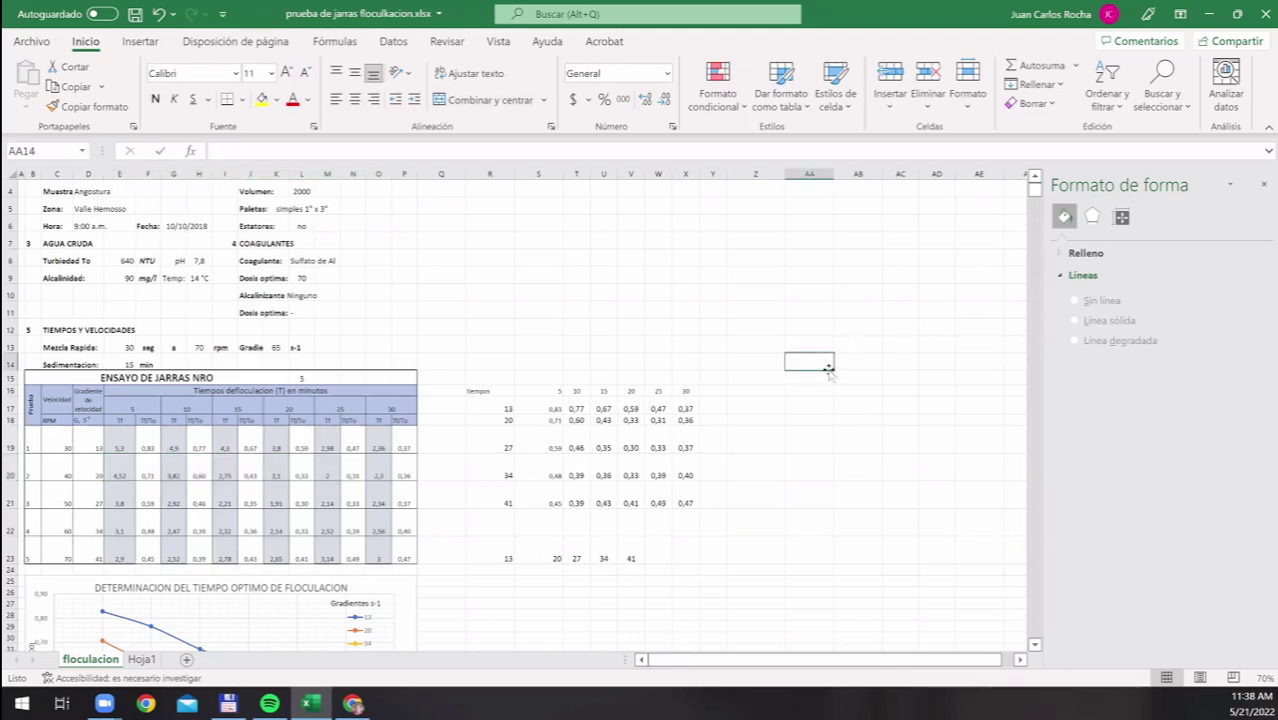
{"action": "type", "text": "="}
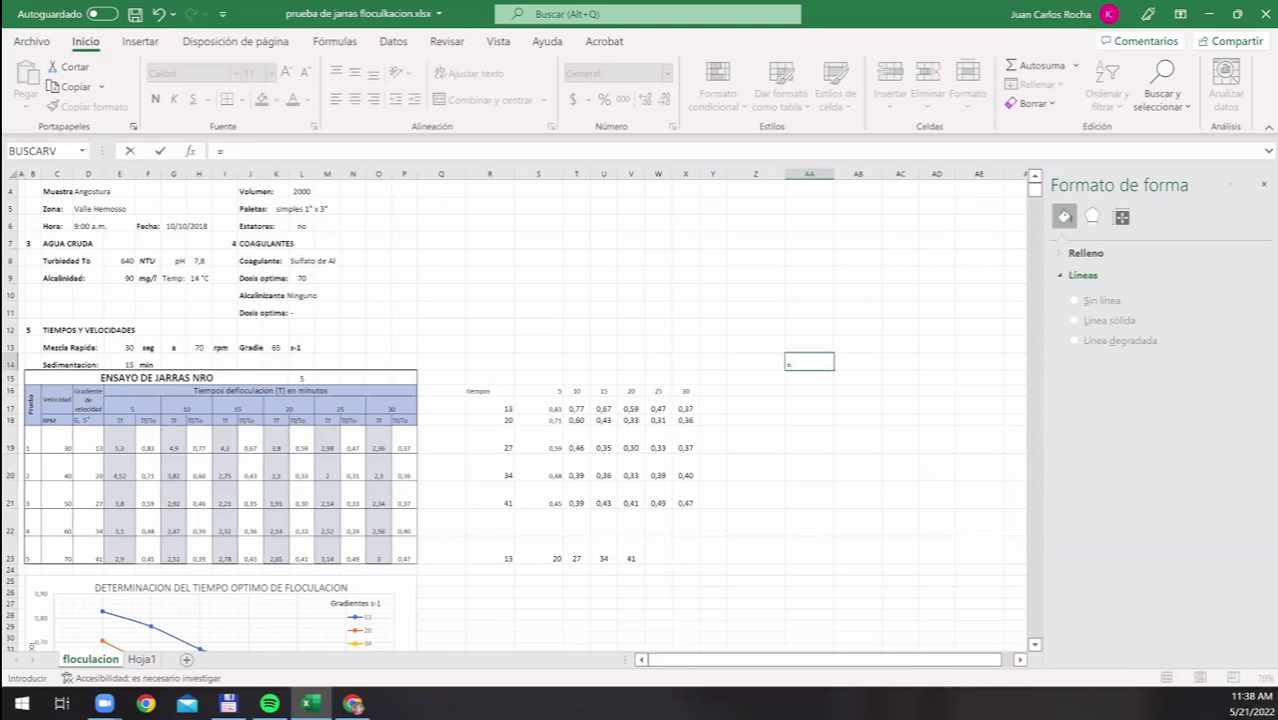
{"action": "type", "text": "6"}
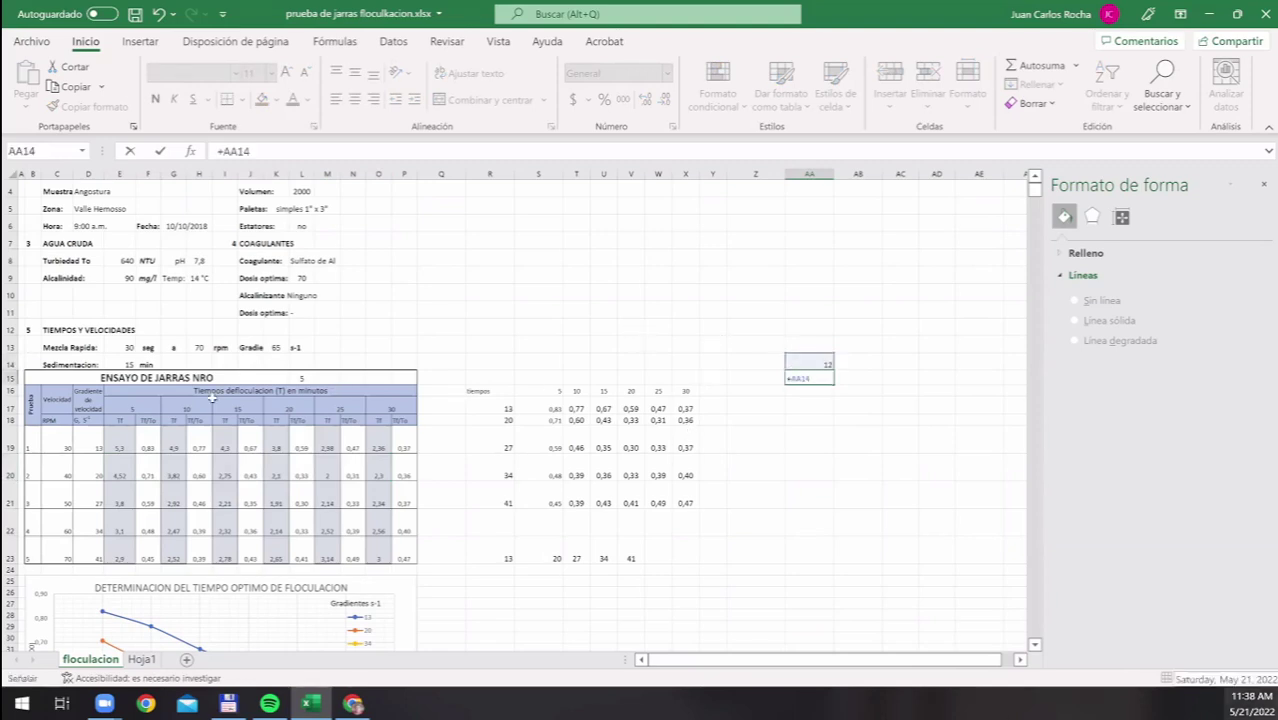
{"action": "type", "text": "*5"}
{"action": "key", "text": "Return"}
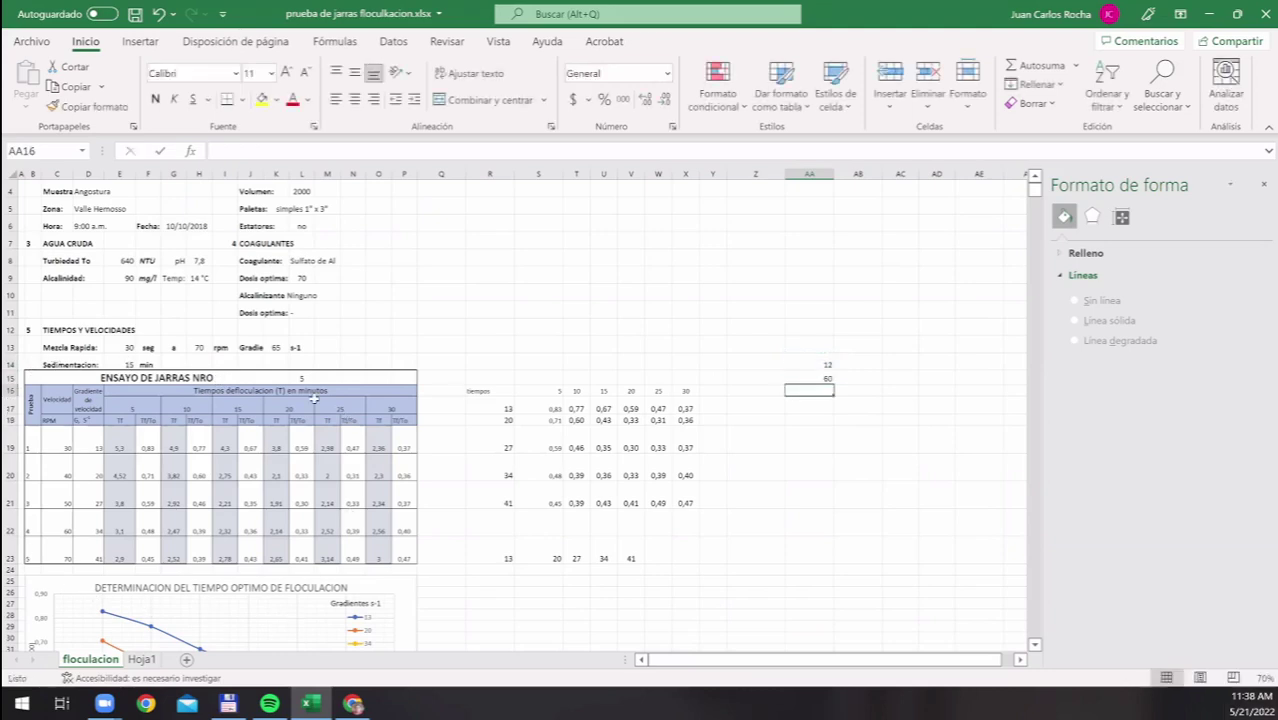
Clear the scratch calculations from cells AA14 and AA15
{"action": "key", "text": "Up"}
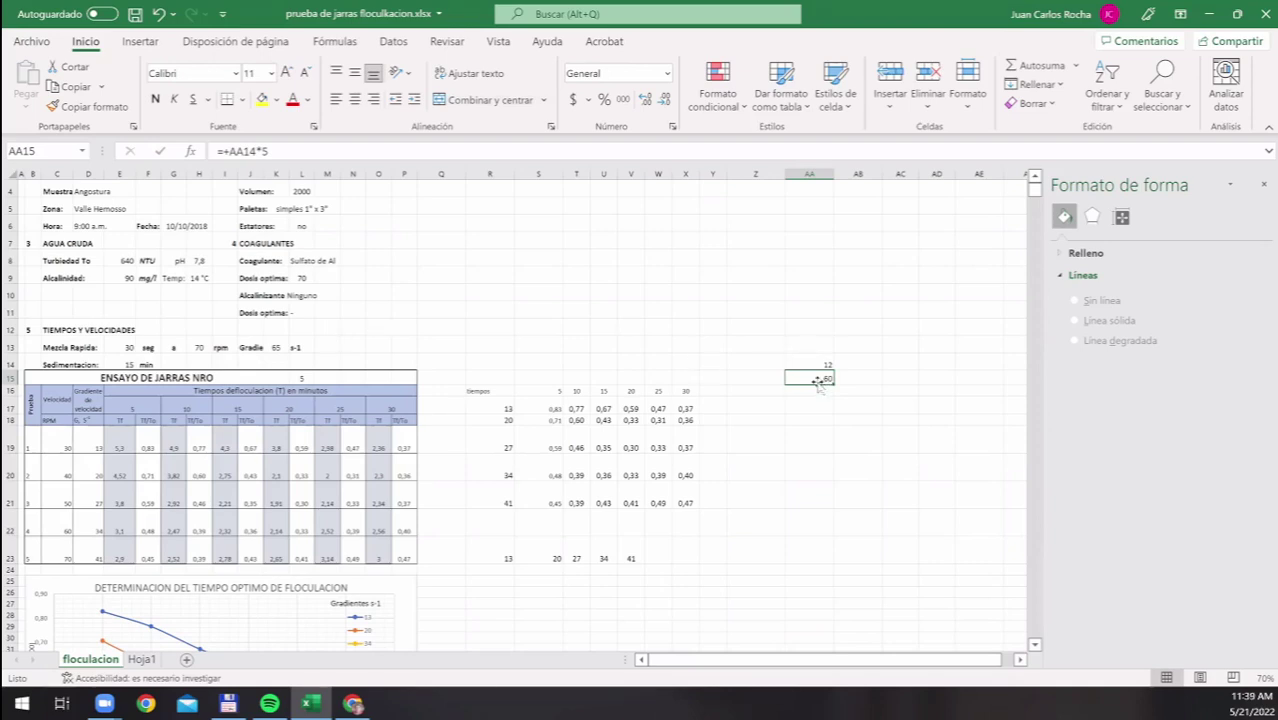
{"action": "key", "text": "Up"}
{"action": "key", "text": "shift+Down"}
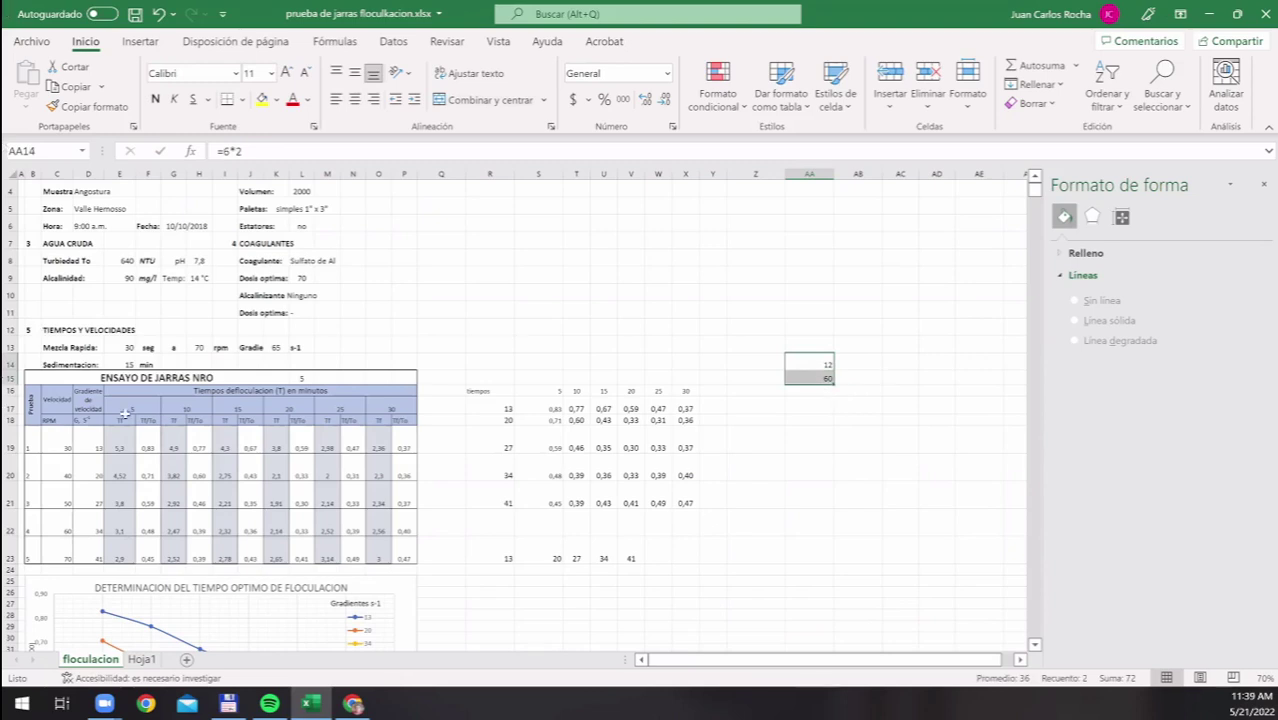
{"action": "key", "text": "Delete"}
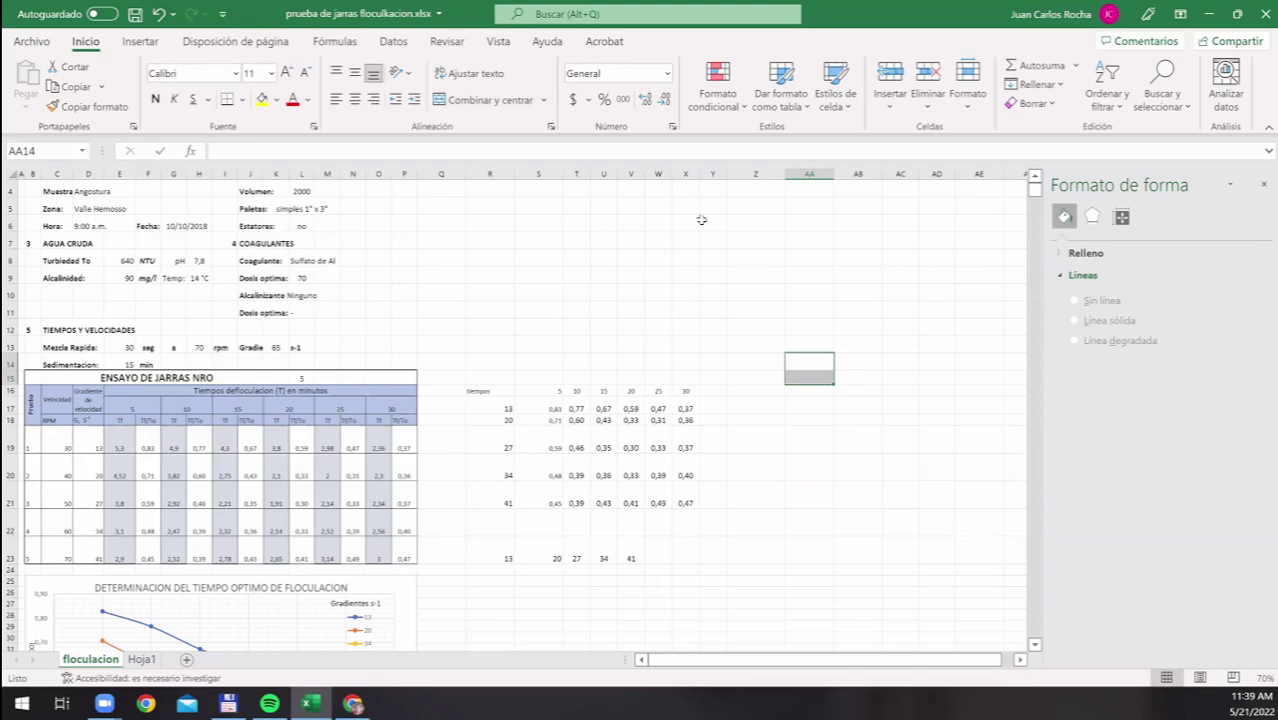
Review the trial 1 readings in row 19 from the 30-minute column back to the 5-minute column
{"action": "left_click", "coordinate": [378, 452]}
{"action": "key", "text": "Delete"}
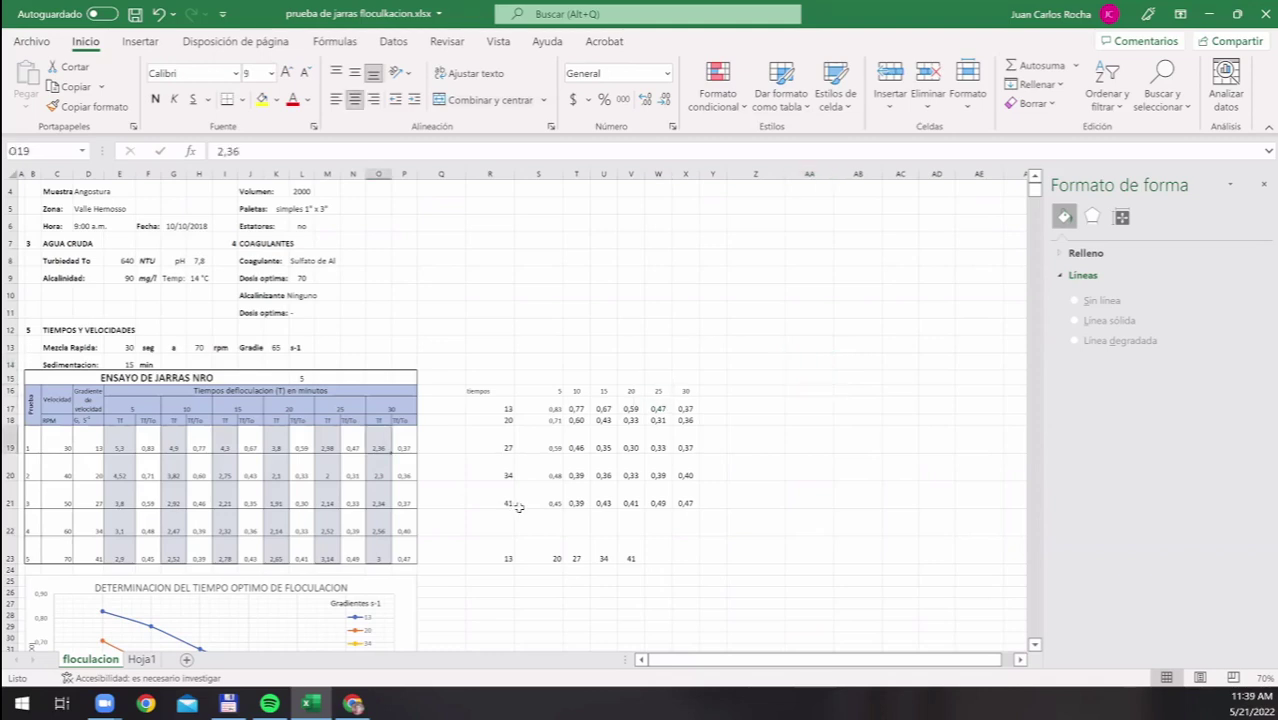
{"action": "key", "text": "Left"}
{"action": "key", "text": "Left"}
{"action": "key", "text": "Left"}
{"action": "key", "text": "Left"}
{"action": "key", "text": "Left"}
{"action": "key", "text": "Left"}
{"action": "key", "text": "Left"}
{"action": "key", "text": "Left"}
{"action": "key", "text": "Left"}
{"action": "key", "text": "Left"}
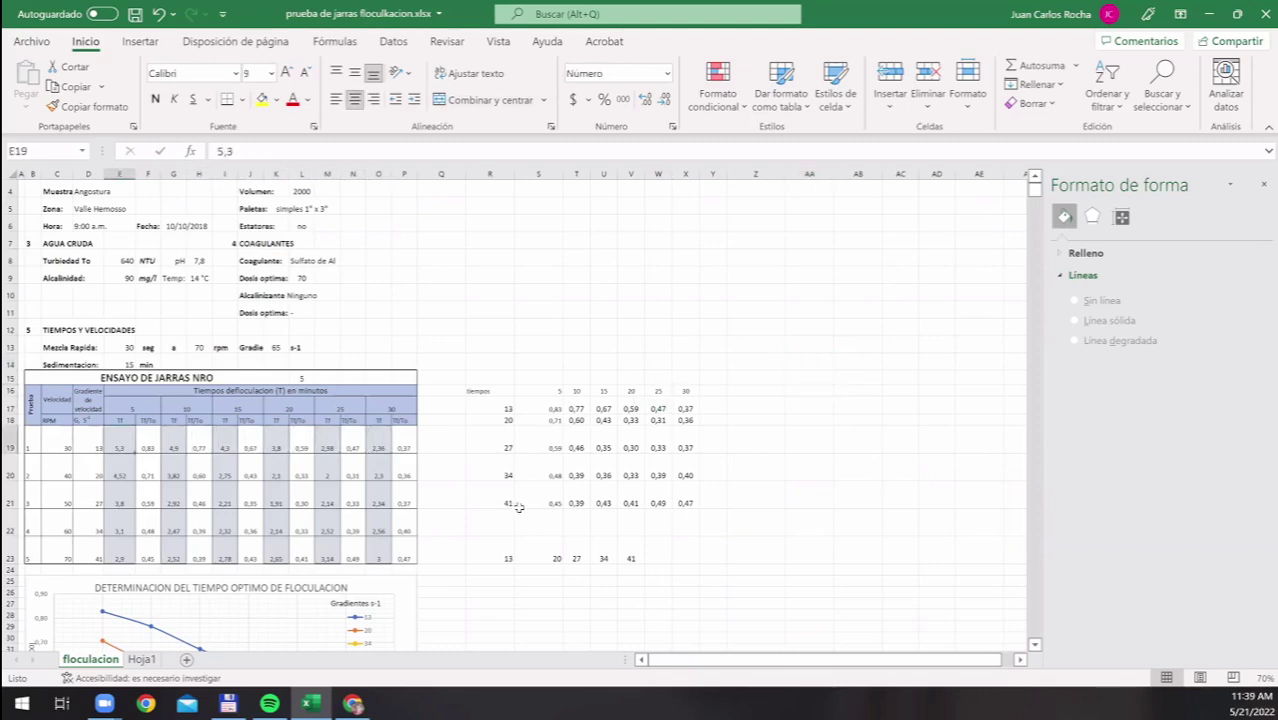
Examine the Tf readings of the trials in the 5-minute flocculation column, between E19 and E23
{"action": "key", "text": "Down"}
{"action": "key", "text": "Down"}
{"action": "key", "text": "Down"}
{"action": "key", "text": "Down"}
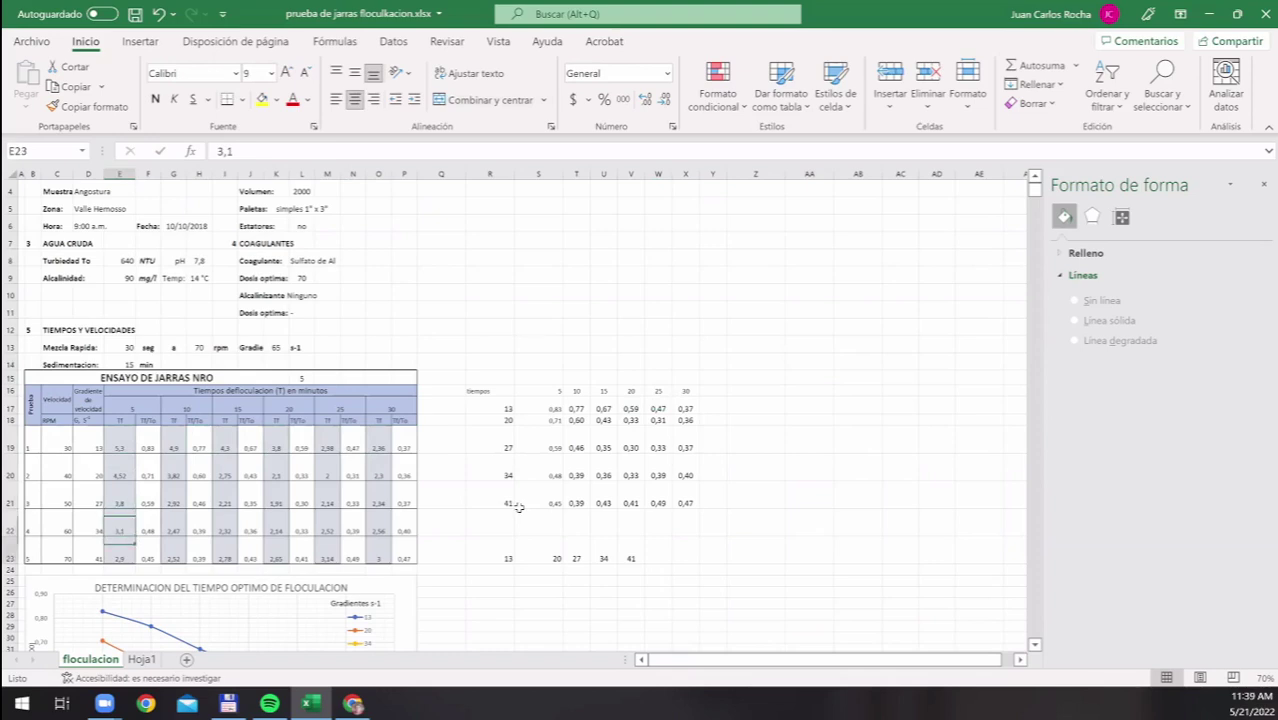
{"action": "key", "text": "Up"}
{"action": "key", "text": "Up"}
{"action": "key", "text": "Up"}
{"action": "key", "text": "Down"}
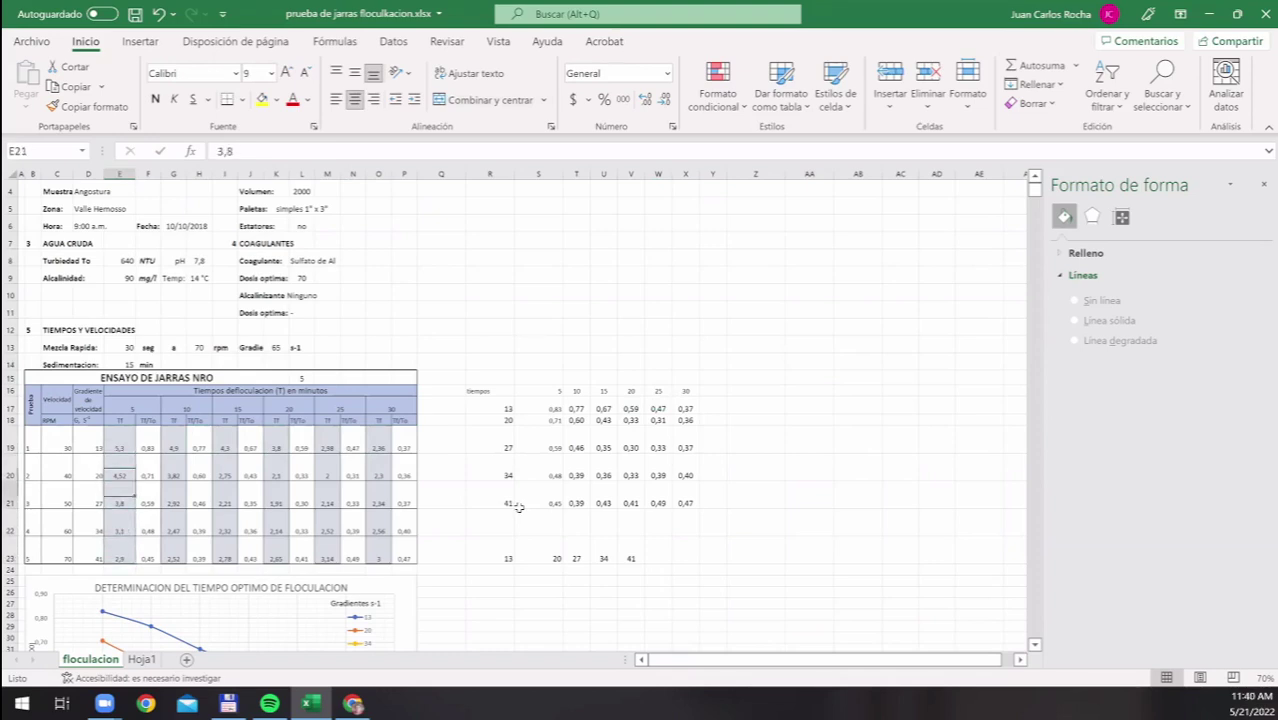
{"action": "key", "text": "Down"}
{"action": "key", "text": "Down"}
{"action": "key", "text": "Up"}
{"action": "key", "text": "Up"}
{"action": "key", "text": "Up"}
{"action": "key", "text": "Up"}
Trace the precedents of the Tf/To formulas in cells F19 and J21
{"action": "key", "text": "Right"}
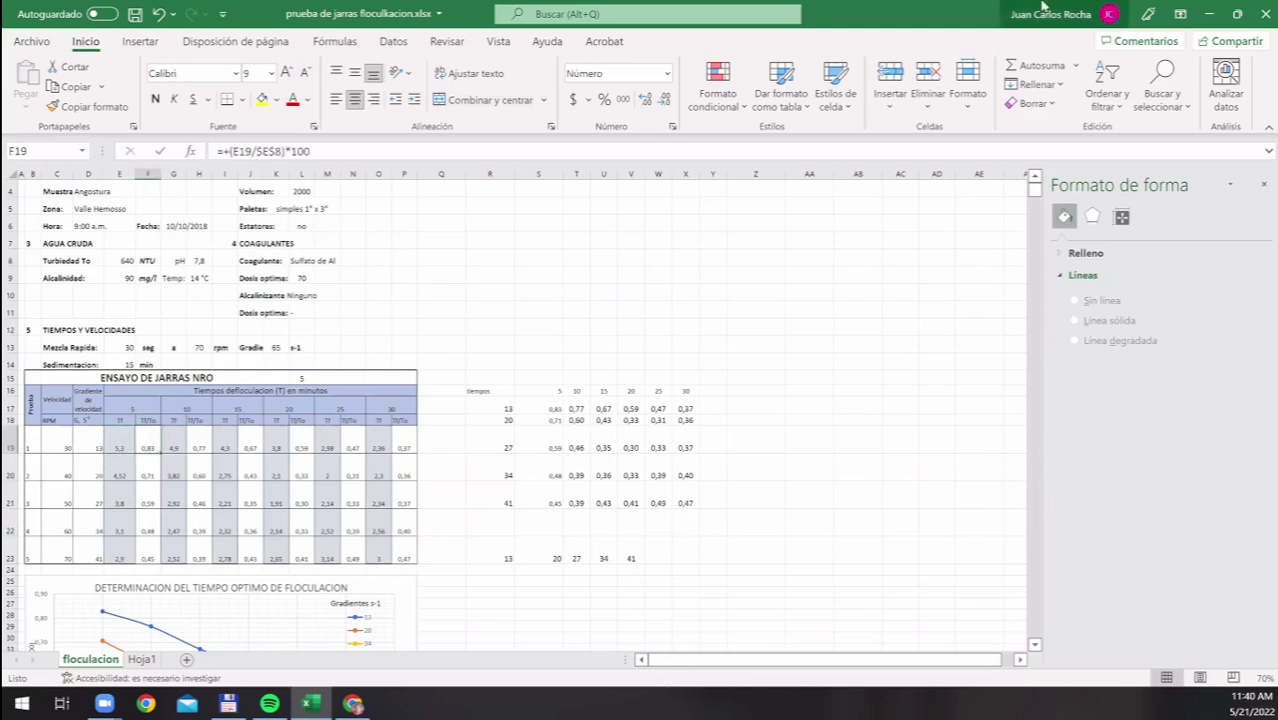
{"action": "left_click", "coordinate": [334, 42]}
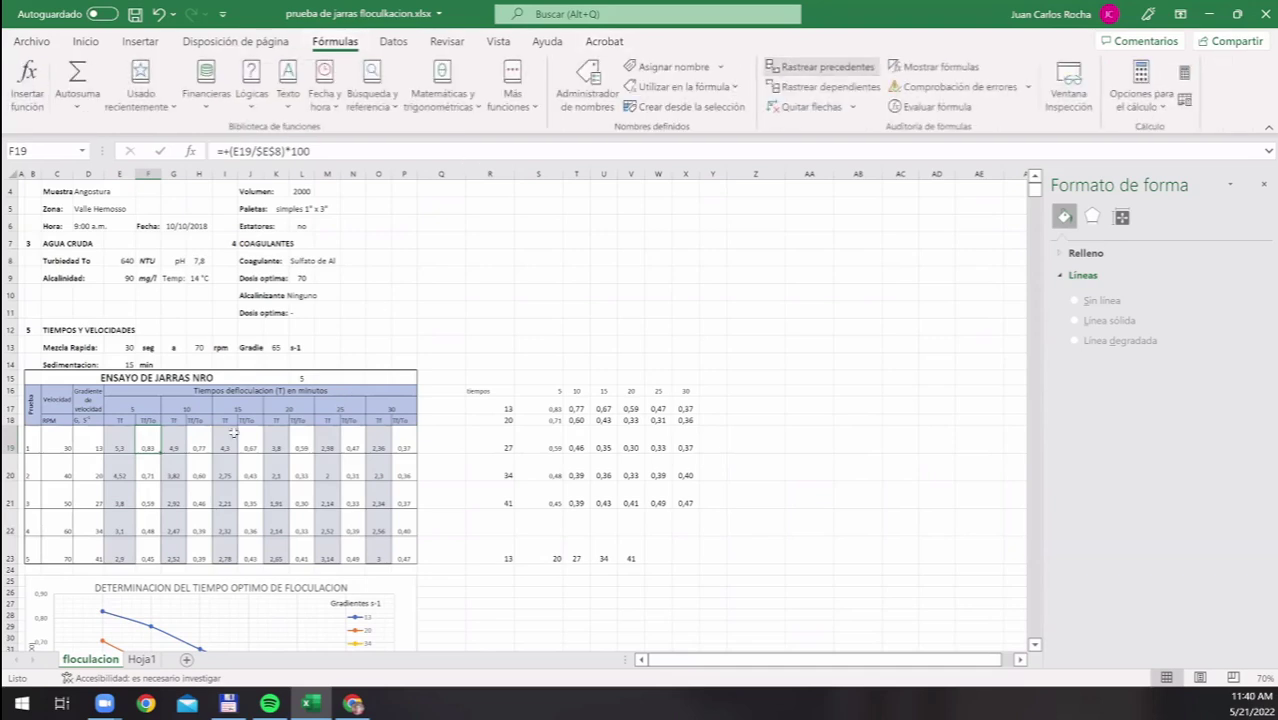
{"action": "left_click", "coordinate": [820, 67]}
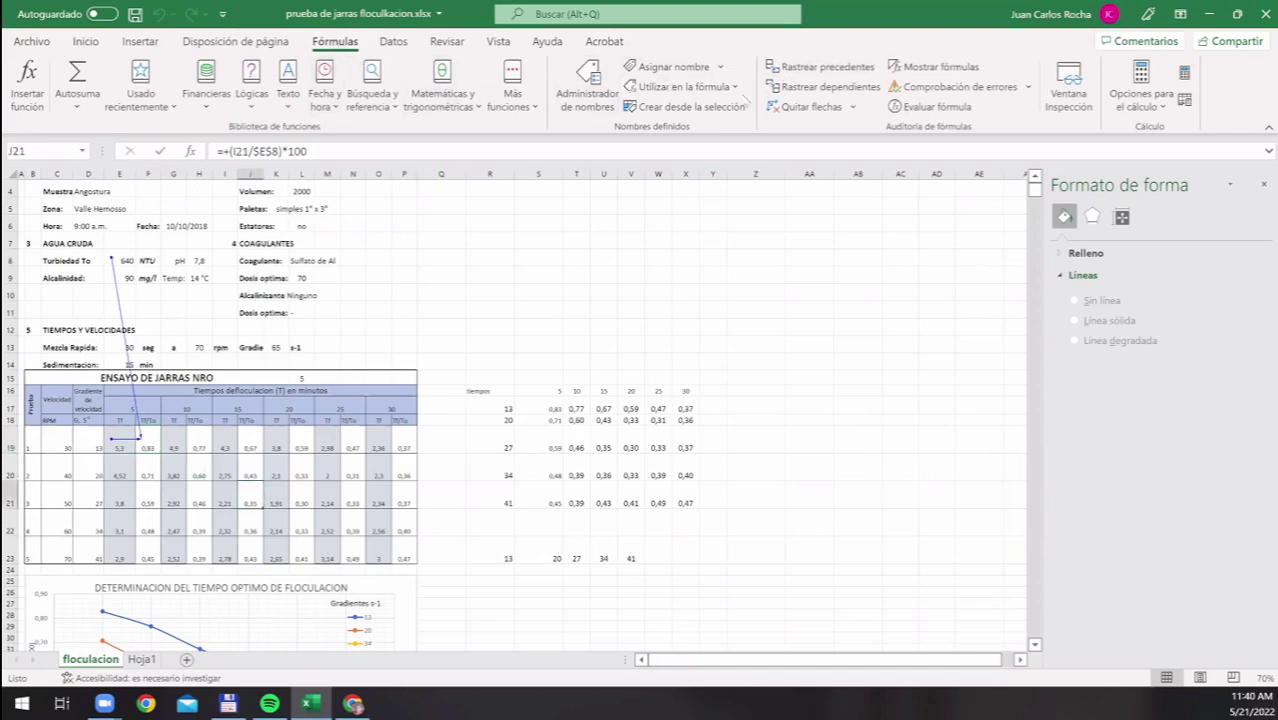
{"action": "left_click", "coordinate": [278, 498]}
{"action": "key", "text": "alt+m+p"}
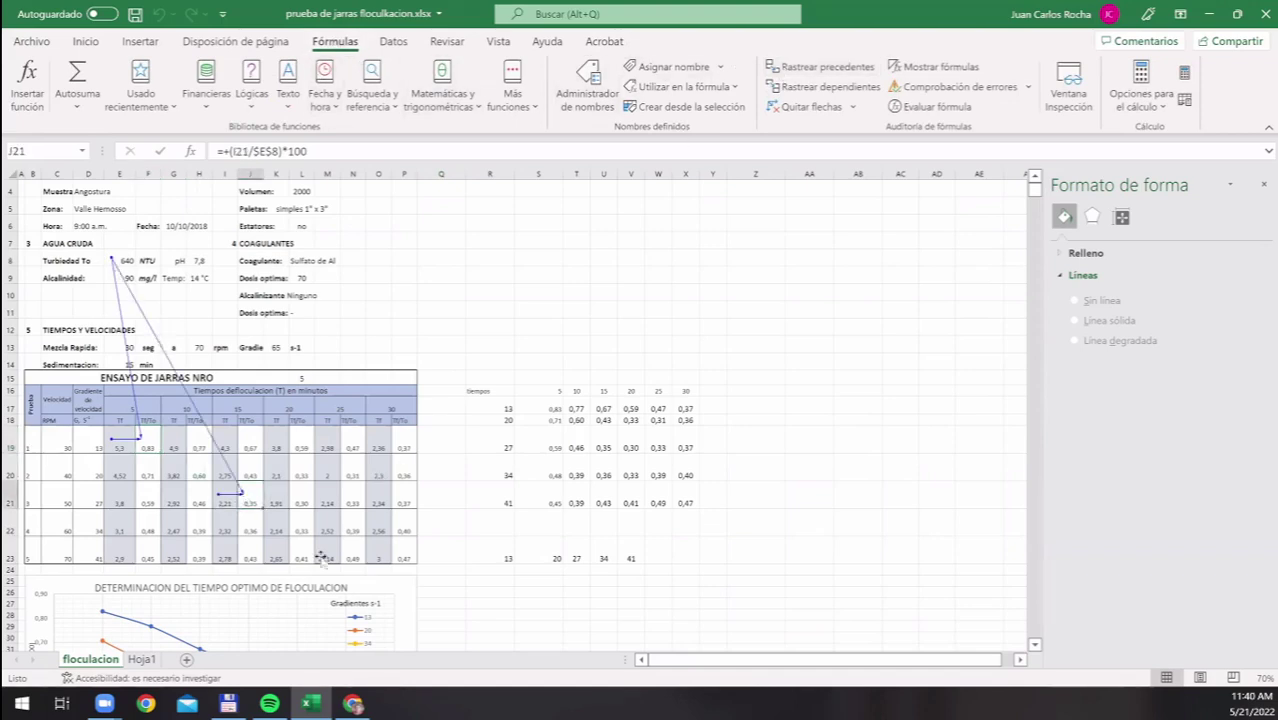
Trace the precedents of the Tf/To formula in cell P23 and remove all tracing arrows
{"action": "left_click", "coordinate": [379, 558]}
{"action": "key", "text": "Right"}
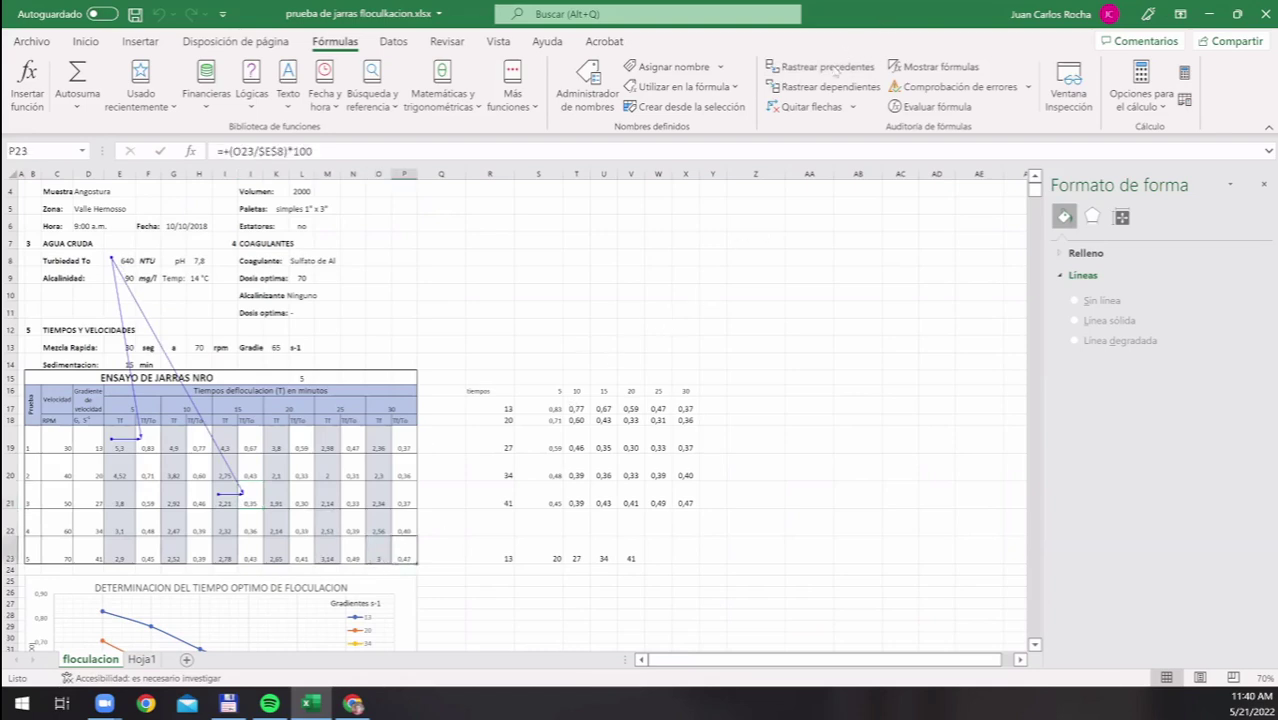
{"action": "left_click", "coordinate": [835, 67]}
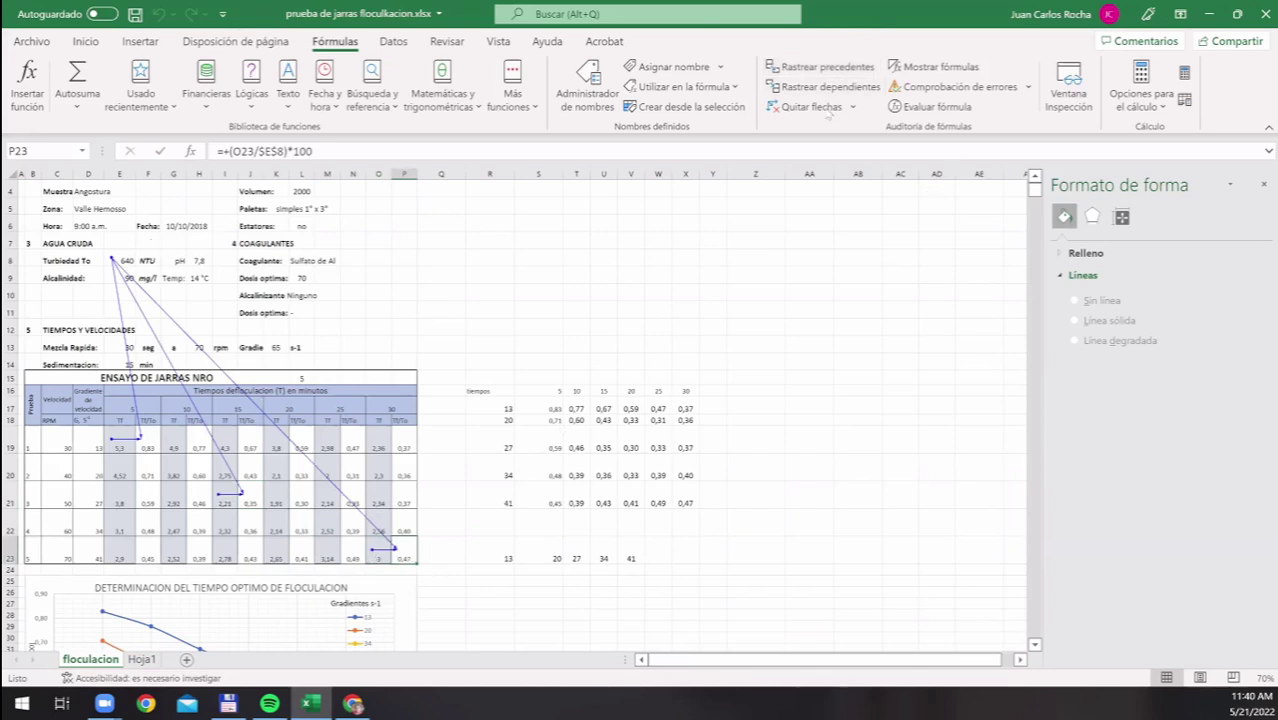
{"action": "left_click", "coordinate": [806, 106]}
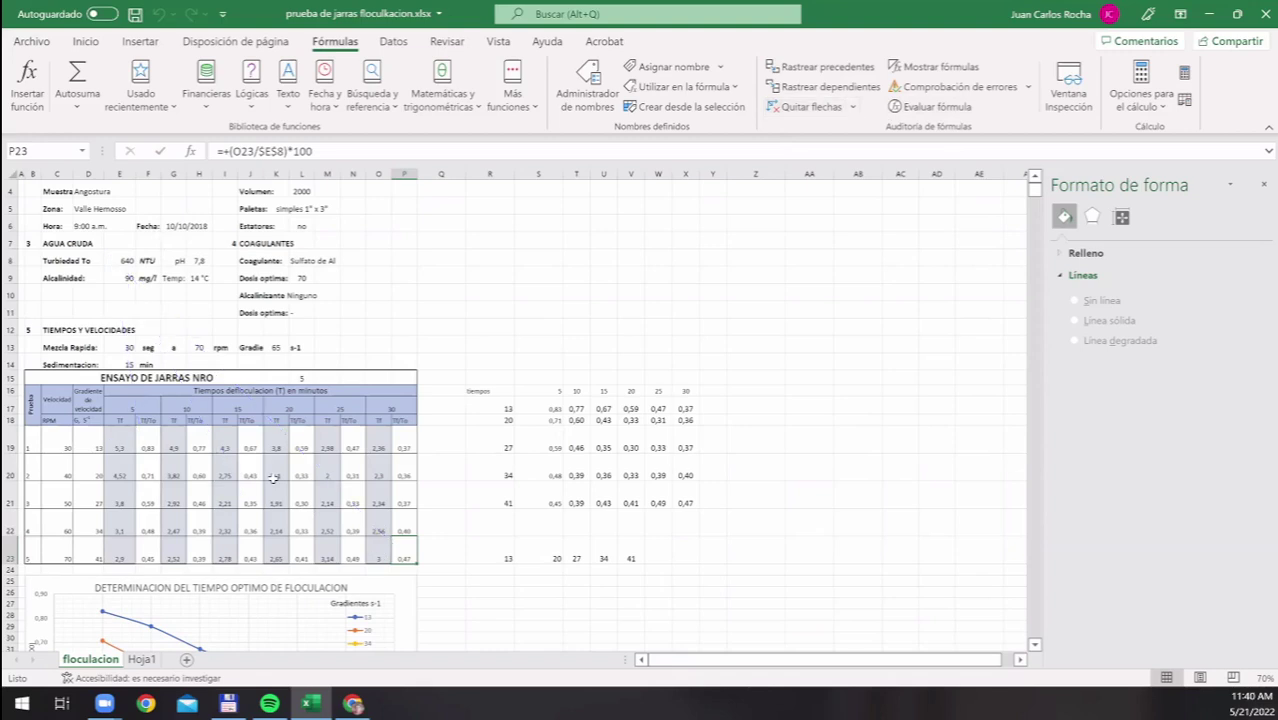
Inspect the source ranges of the gradient 13 series in the optimal flocculation time chart
{"action": "scroll", "coordinate": [268, 480], "scroll_direction": "down", "scroll_amount": 1}
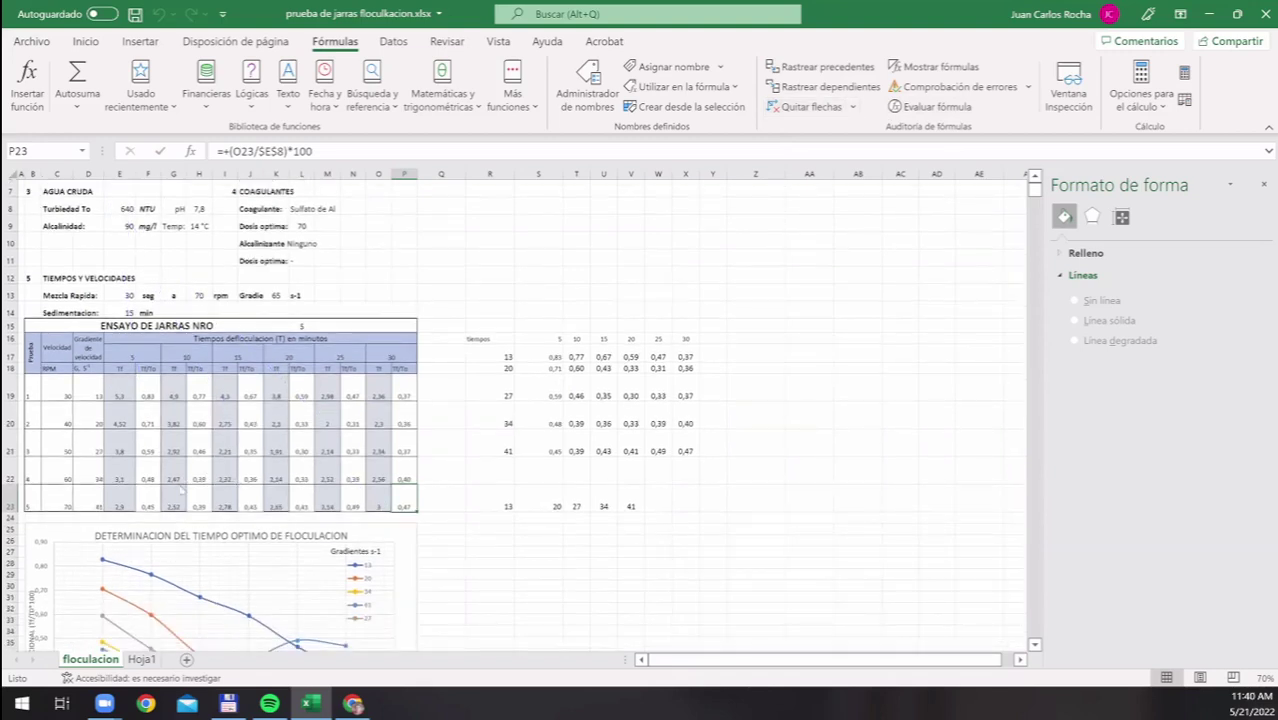
{"action": "scroll", "coordinate": [182, 490], "scroll_direction": "down", "scroll_amount": 1}
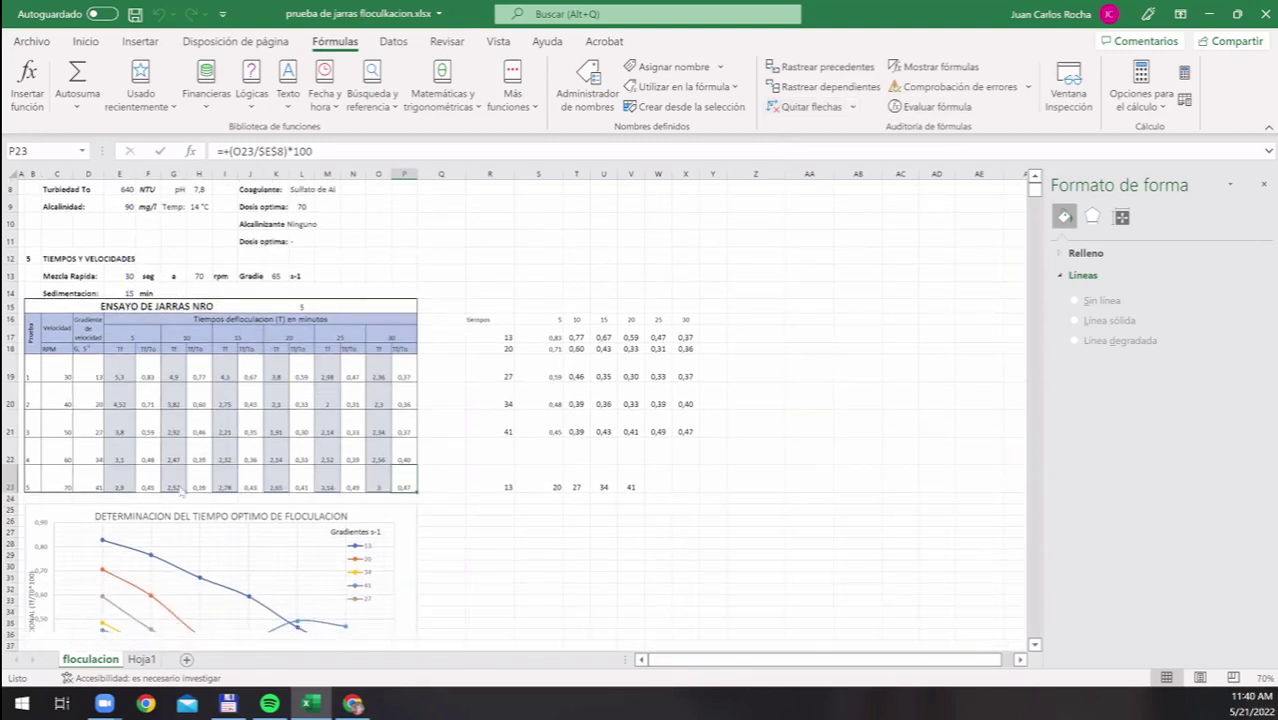
{"action": "scroll", "coordinate": [176, 490], "scroll_direction": "down", "scroll_amount": 1}
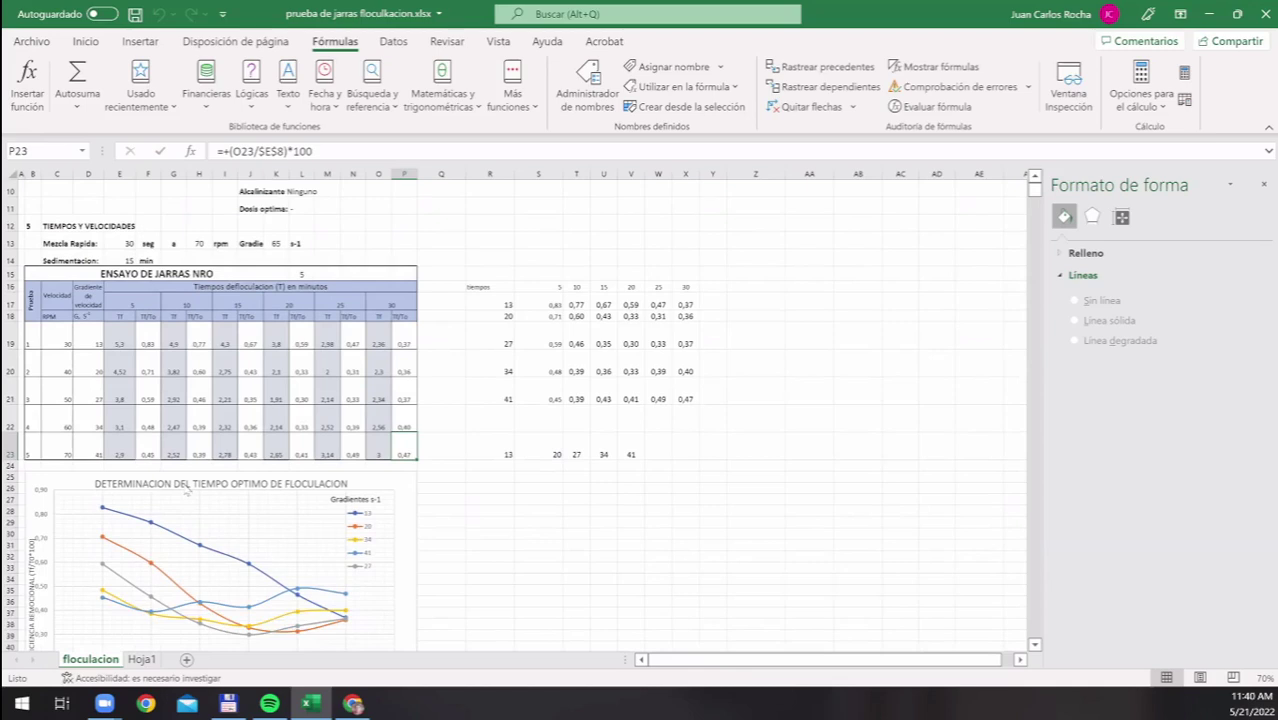
{"action": "scroll", "coordinate": [183, 485], "scroll_direction": "down", "scroll_amount": 1}
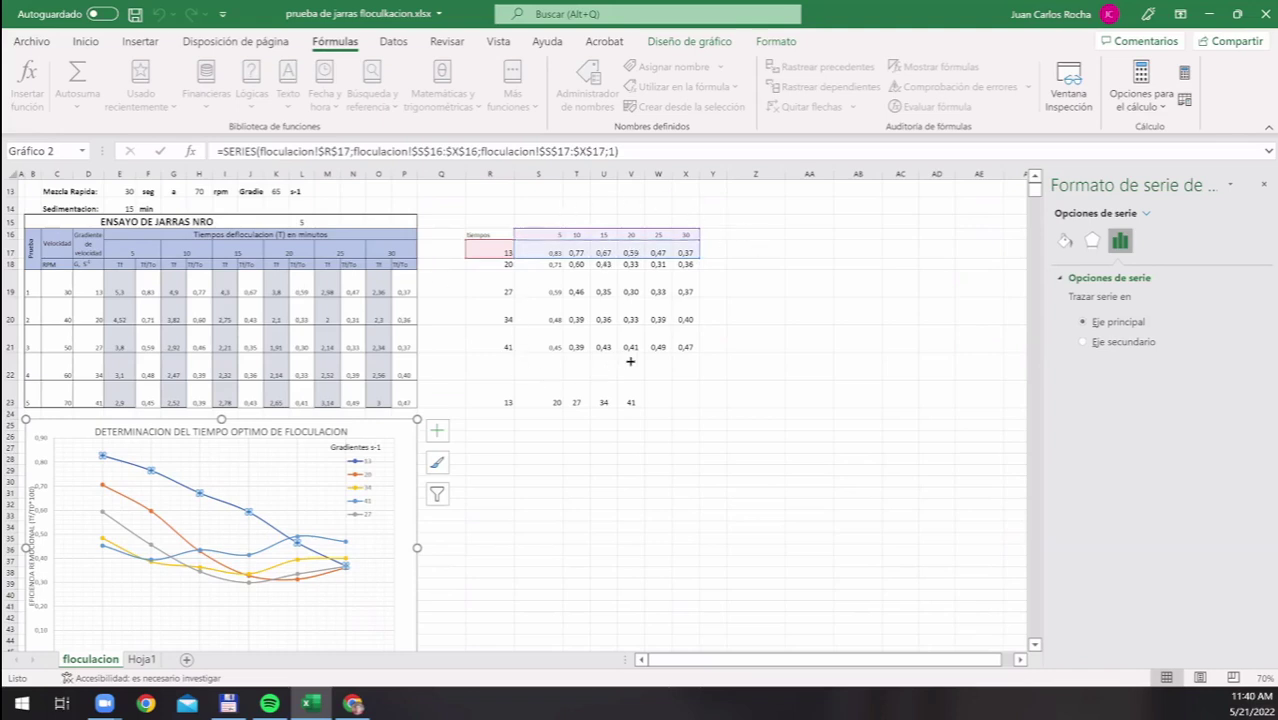
{"action": "key", "text": "Escape"}
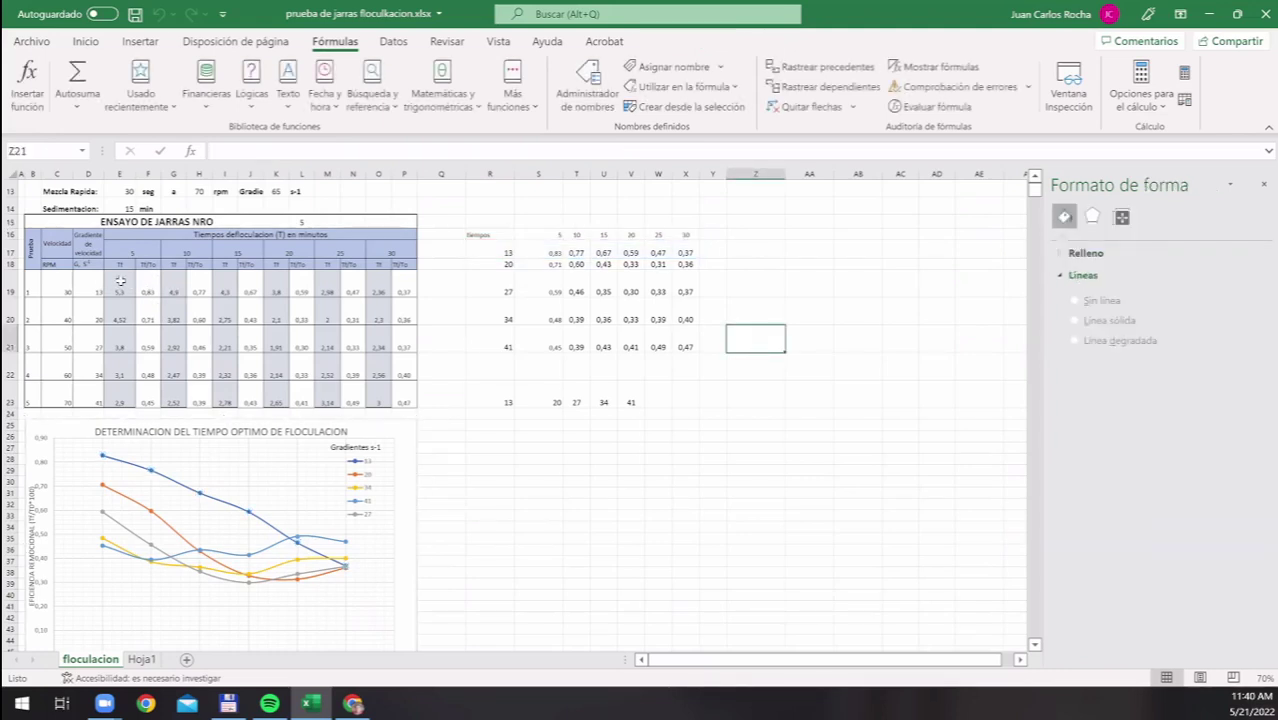
Inspect the formula in cell S17 of the auxiliary table and go to its source cell in the jar test table
{"action": "key", "text": "Left"}
{"action": "key", "text": "Left"}
{"action": "key", "text": "Left"}
{"action": "key", "text": "Left"}
{"action": "key", "text": "Left"}
{"action": "key", "text": "Left"}
{"action": "key", "text": "Left"}
{"action": "key", "text": "Up"}
{"action": "key", "text": "Up"}
{"action": "key", "text": "Up"}
{"action": "key", "text": "Up"}
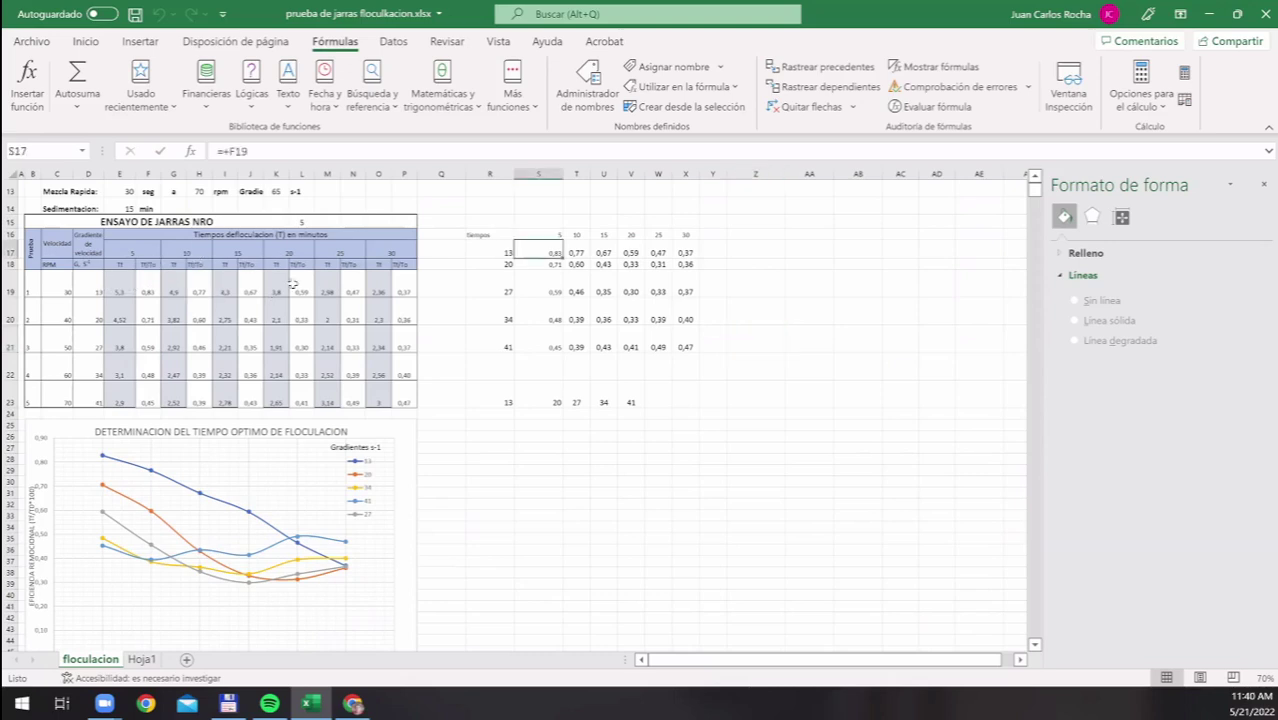
{"action": "key", "text": "ctrl+bracketleft"}
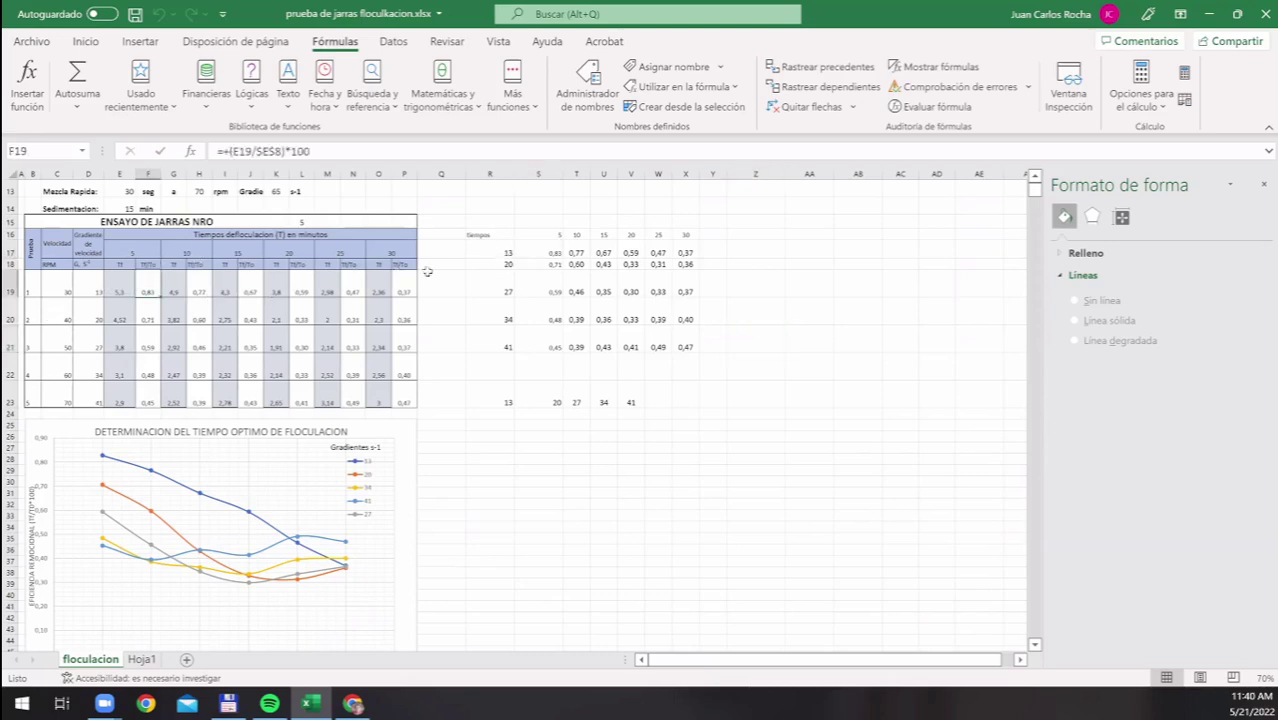
Check the Tf/To formula in H19 and the links to trial 1 in row 17 of the auxiliary table, up to V17
{"action": "key", "text": "Right"}
{"action": "key", "text": "Right"}
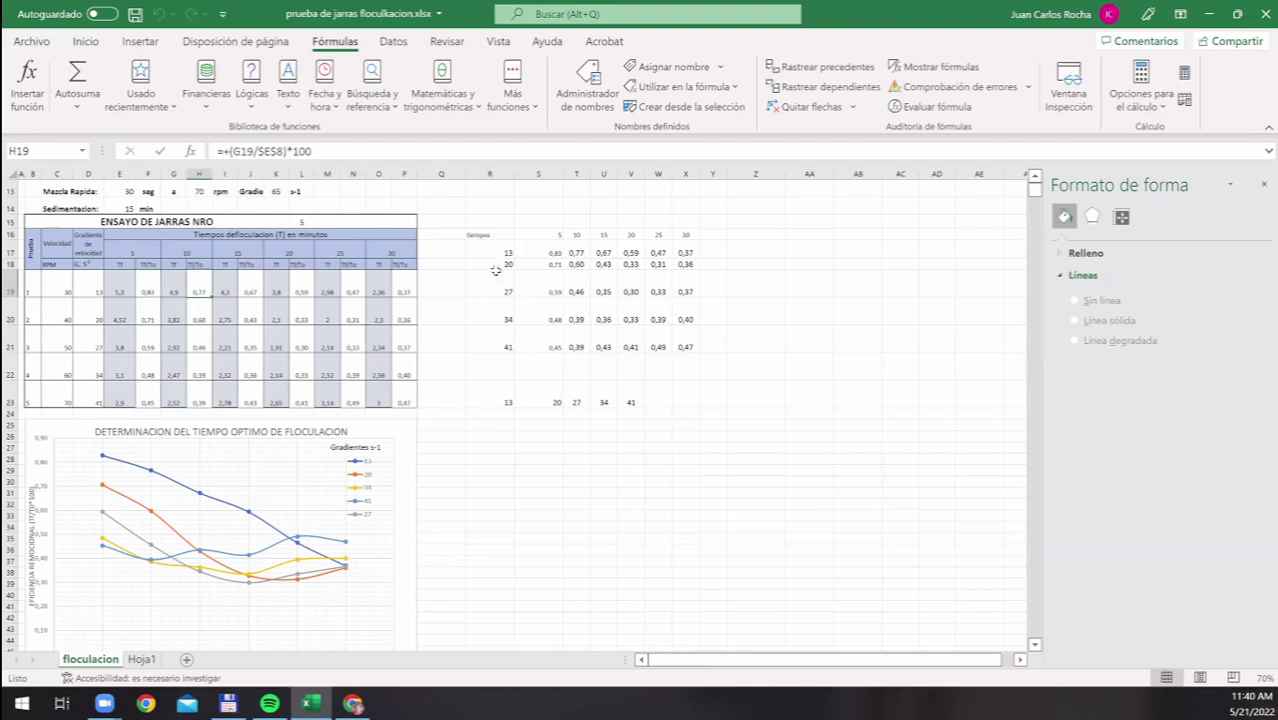
{"action": "key", "text": "ctrl+bracketright"}
{"action": "key", "text": "Right"}
{"action": "key", "text": "Right"}
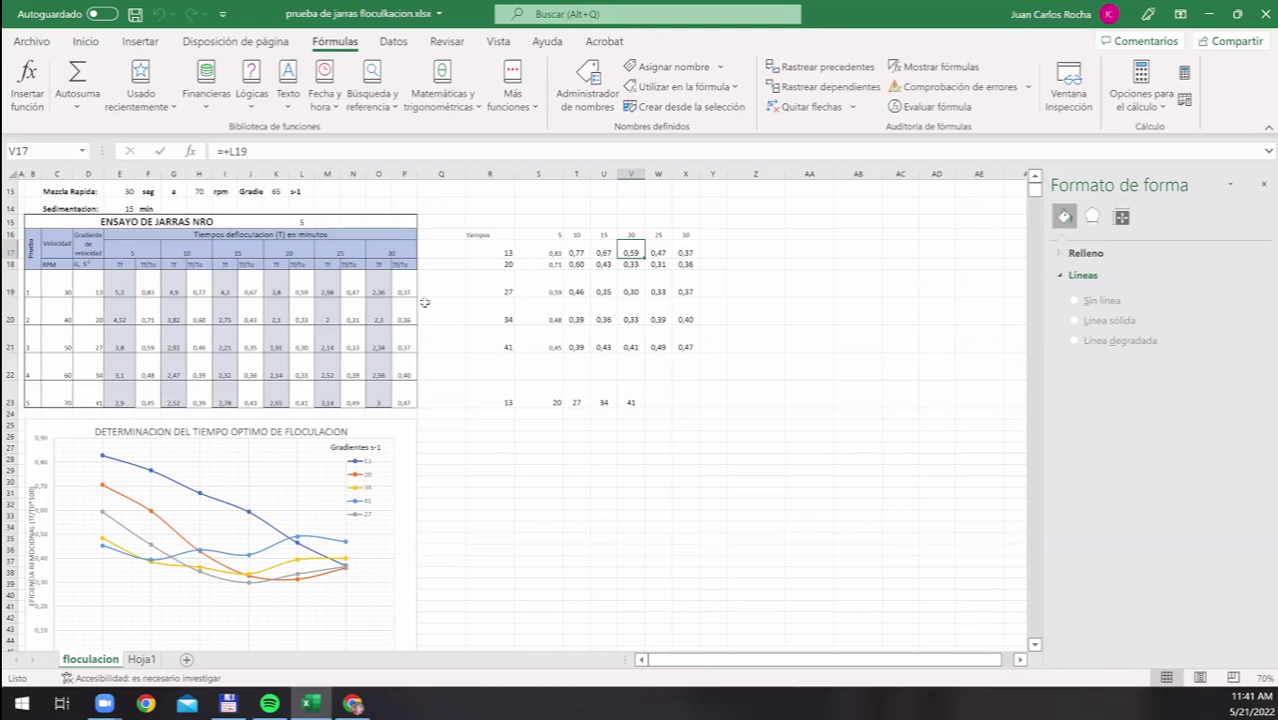
Check the formulas that link the gradients in R17 to R21 to the jar test table
{"action": "left_click", "coordinate": [481, 248]}
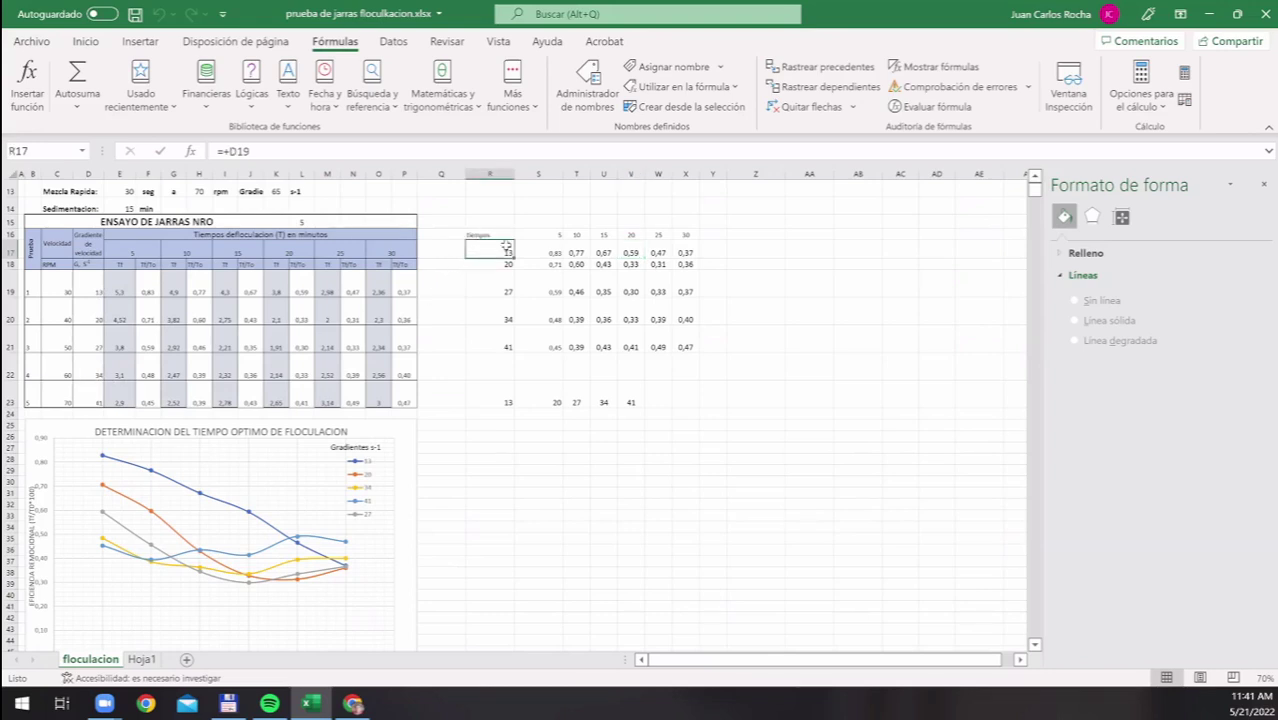
{"action": "key", "text": "Down"}
{"action": "key", "text": "Down"}
{"action": "key", "text": "Down"}
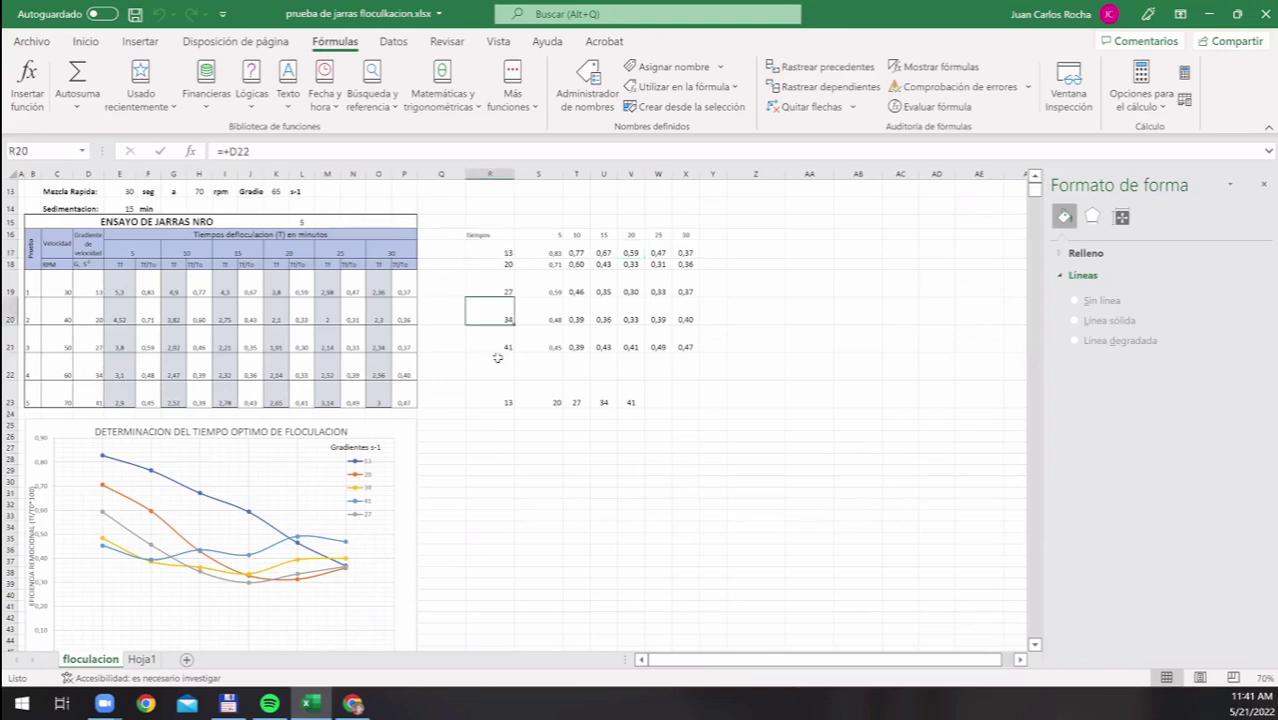
{"action": "key", "text": "Down"}
{"action": "key", "text": "Up"}
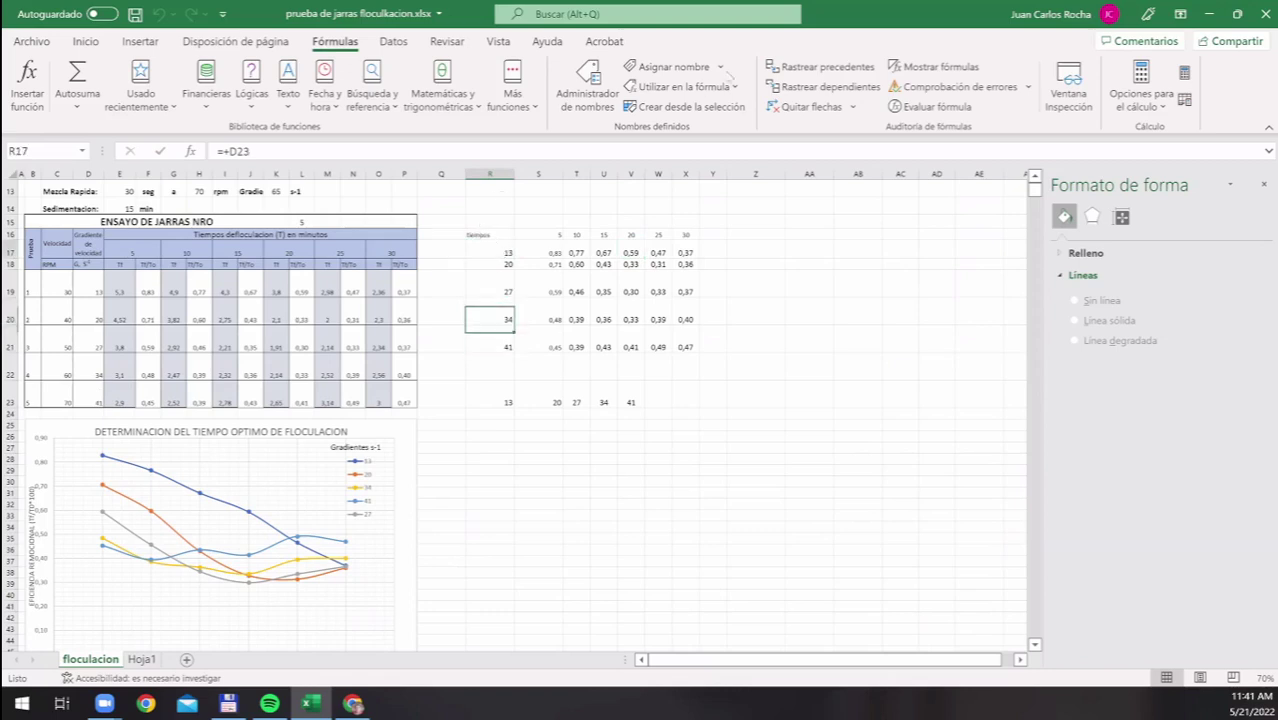
{"action": "left_click", "coordinate": [490, 252]}
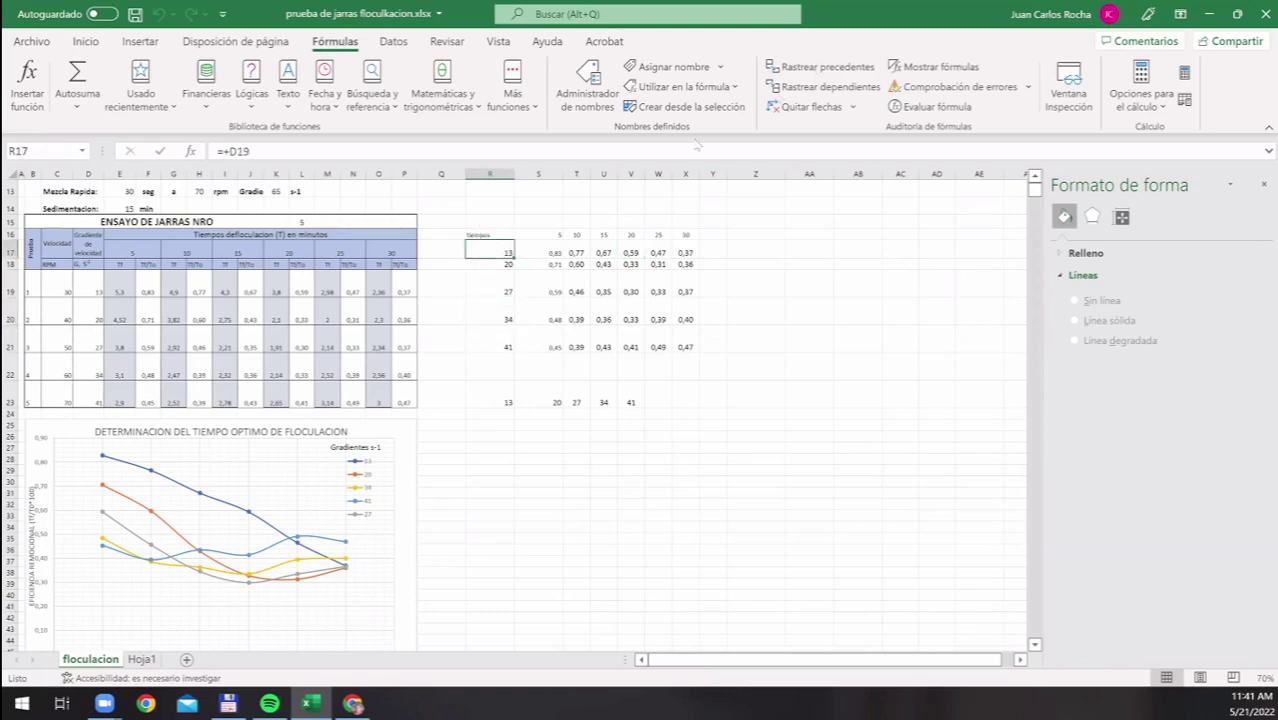
{"action": "key", "text": "Down"}
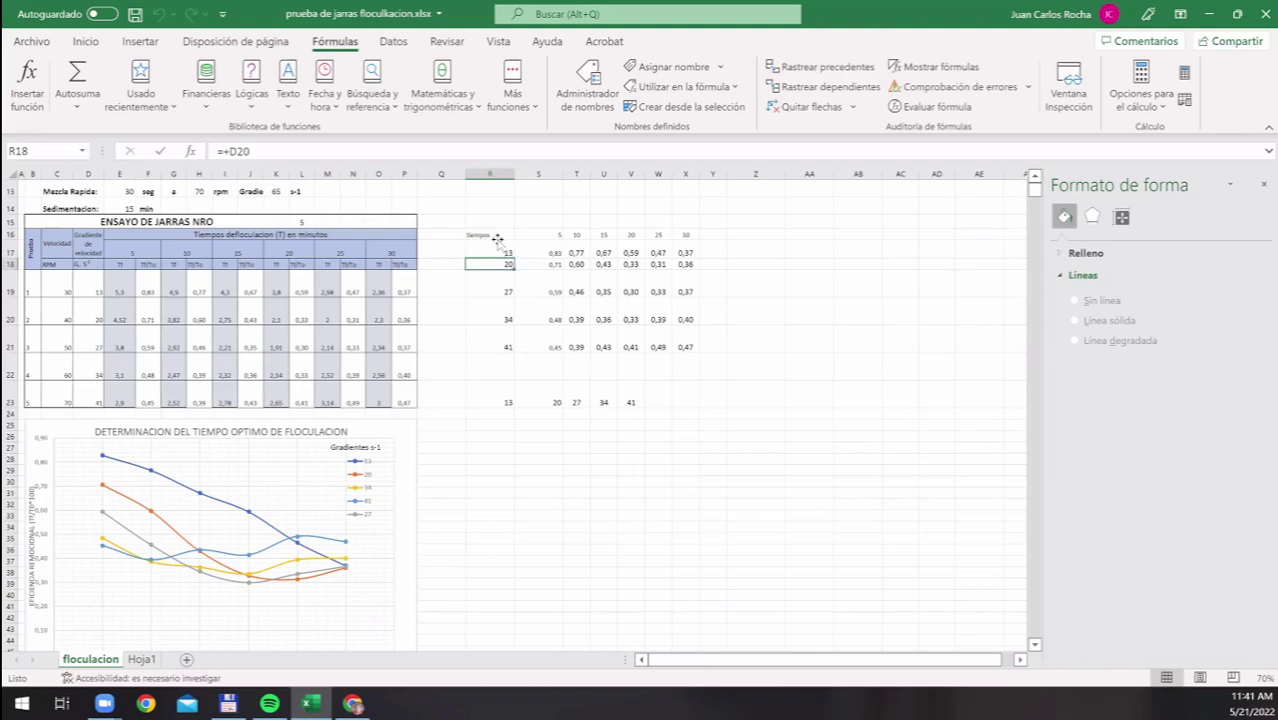
{"action": "key", "text": "Down"}
{"action": "key", "text": "Down"}
{"action": "key", "text": "Down"}
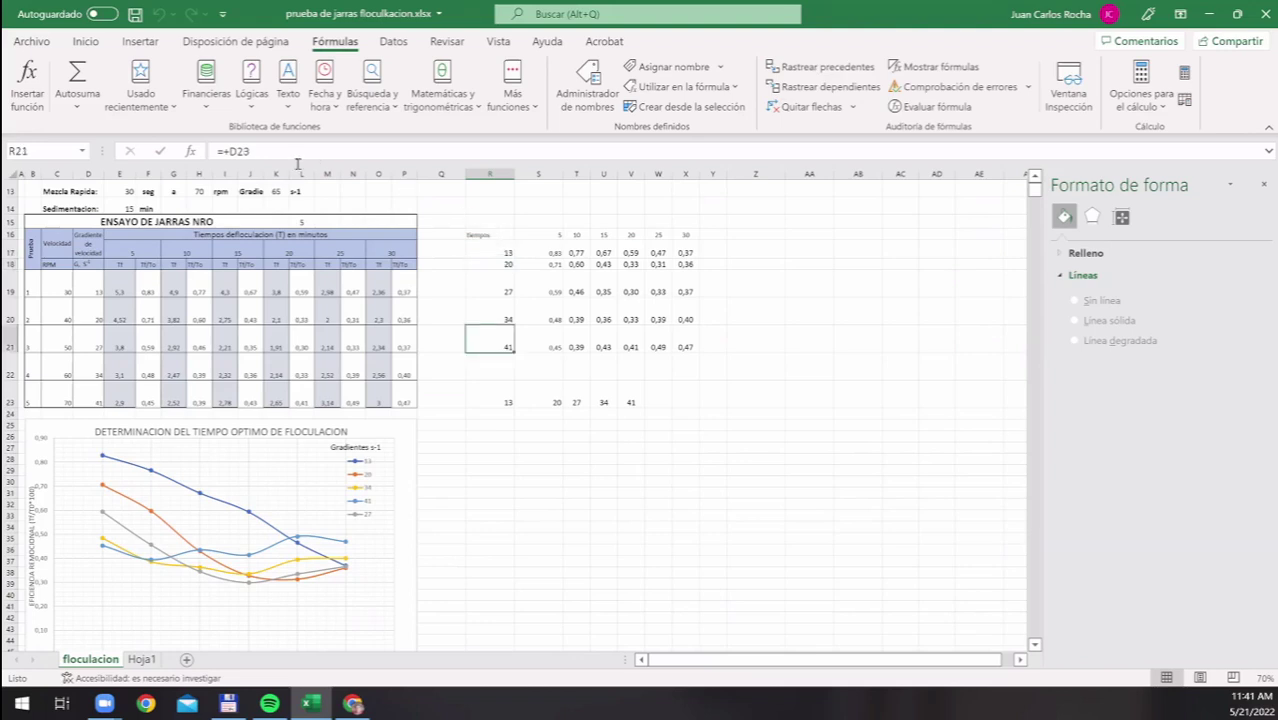
Review the velocity gradients of the five trials in cells D19 to D23
{"action": "left_click", "coordinate": [88, 291]}
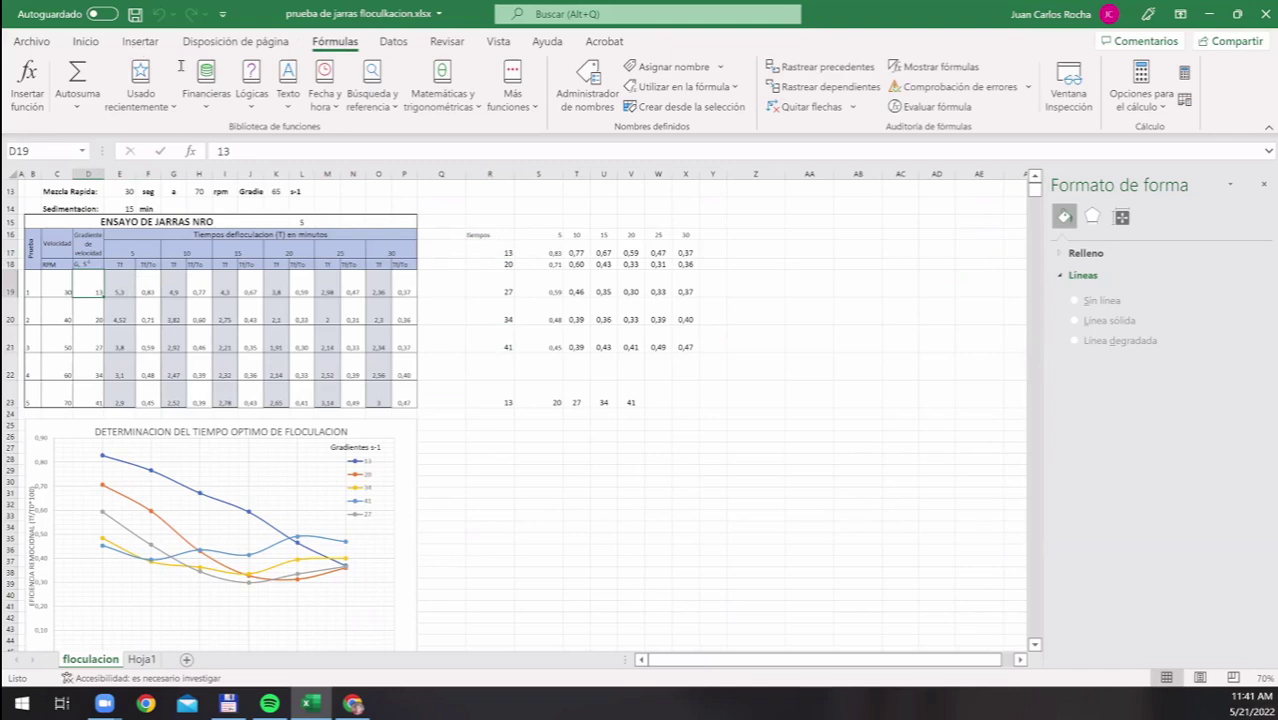
{"action": "key", "text": "Down"}
{"action": "key", "text": "Down"}
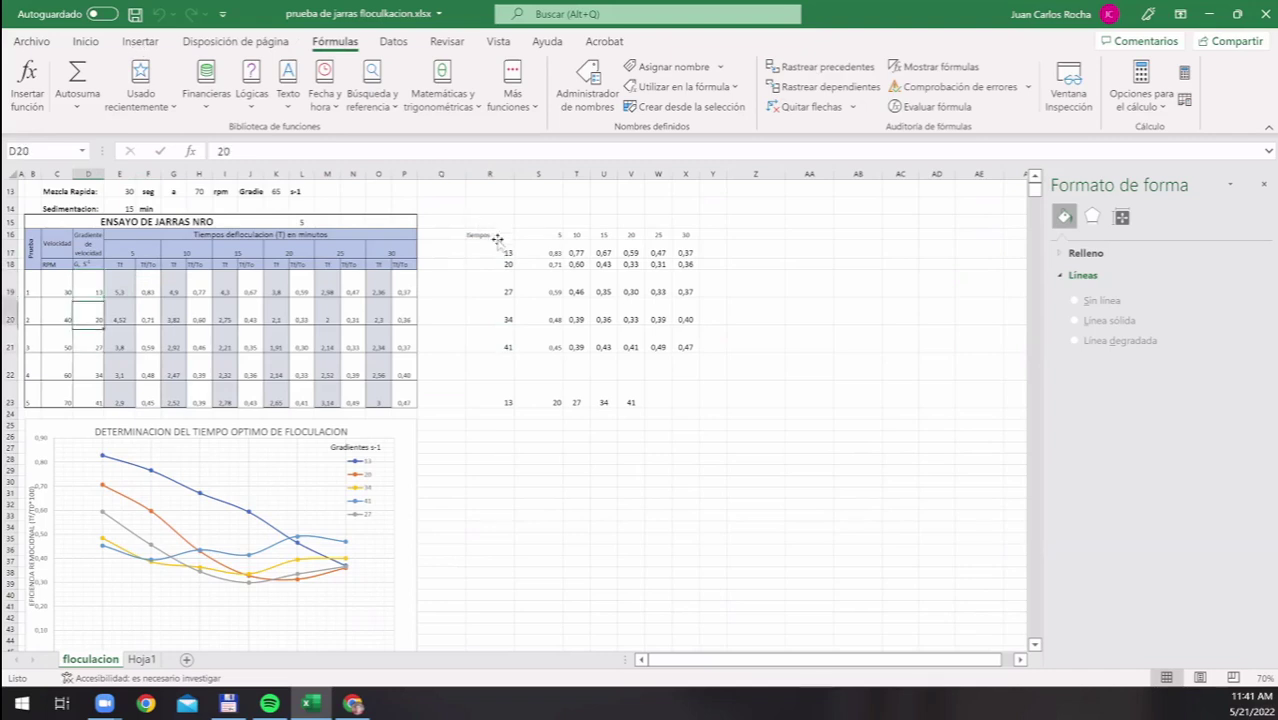
{"action": "key", "text": "Down"}
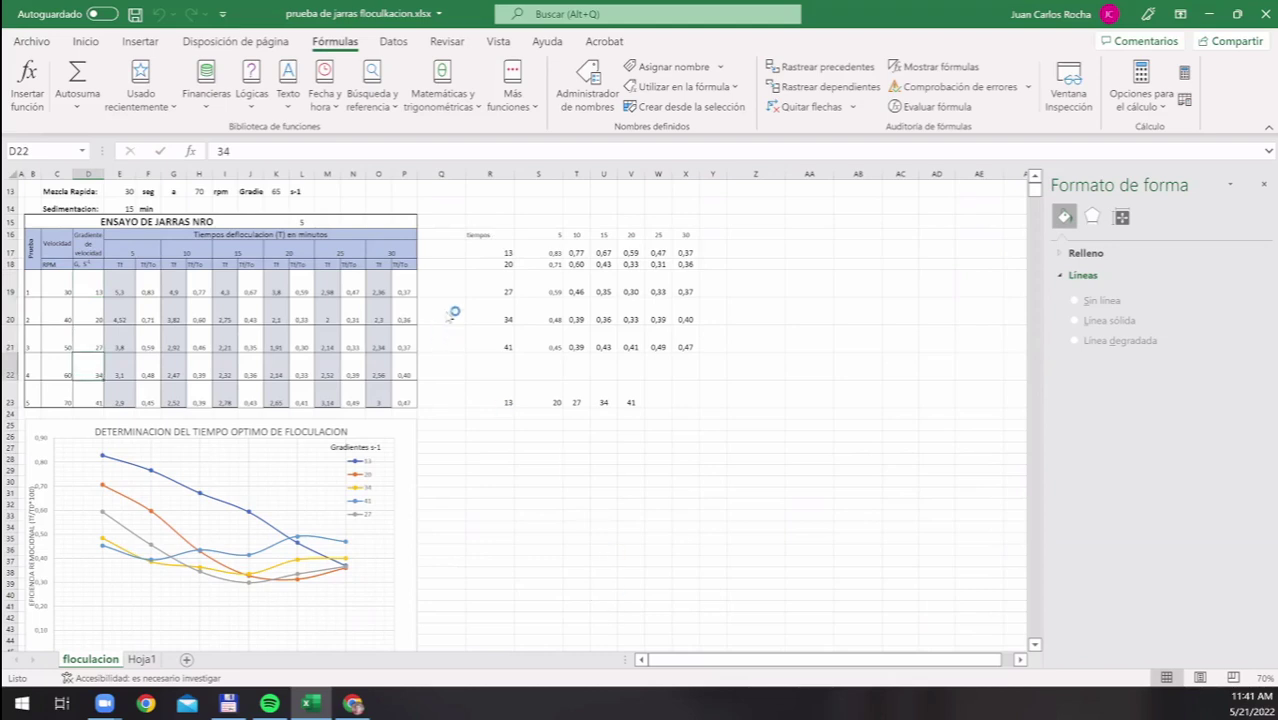
{"action": "key", "text": "Down"}
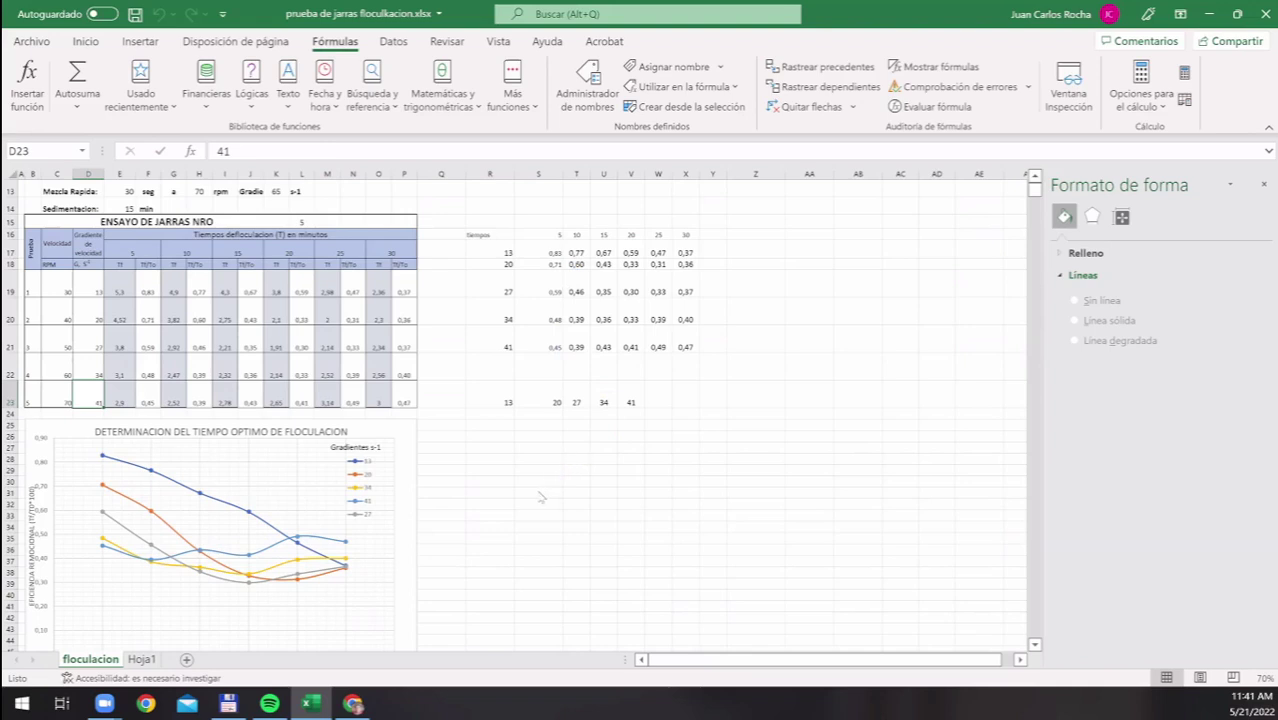
Highlight the linked gradients from R17 downward and trace the precedents of cell R17
{"action": "left_click_drag", "start_coordinate": [490, 252], "coordinate": [490, 347]}
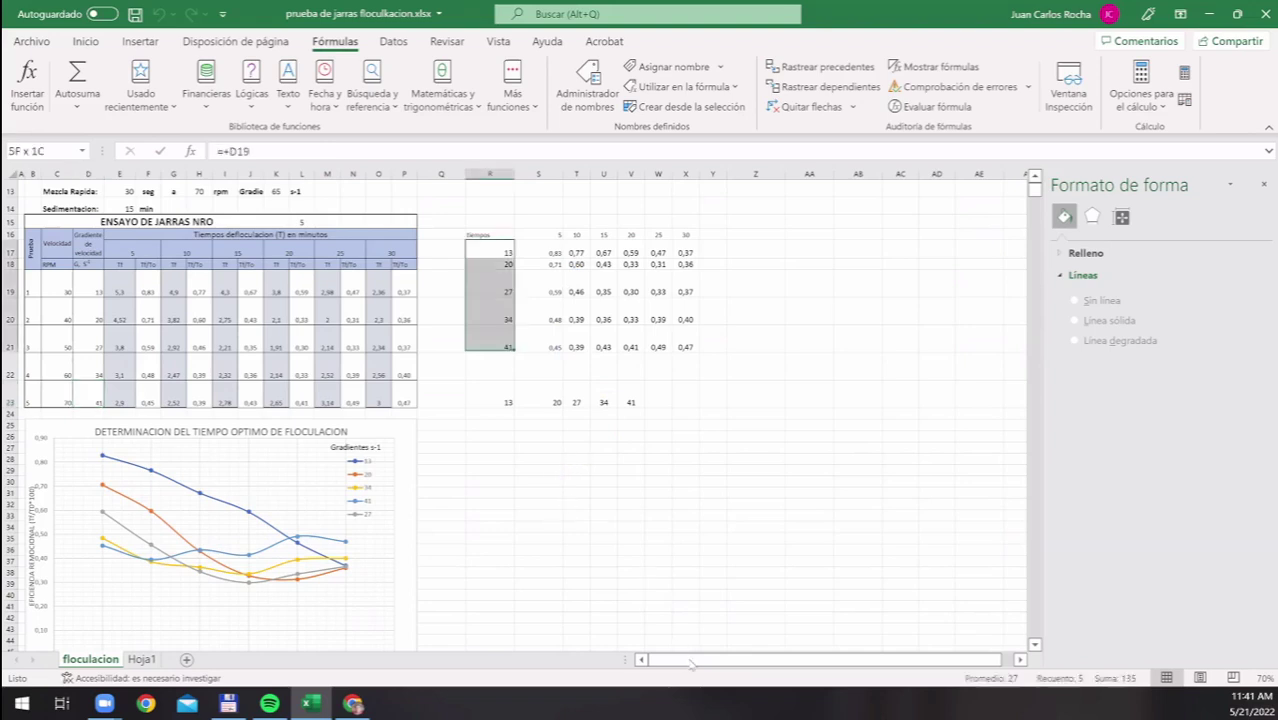
{"action": "key", "text": "shift+Down"}
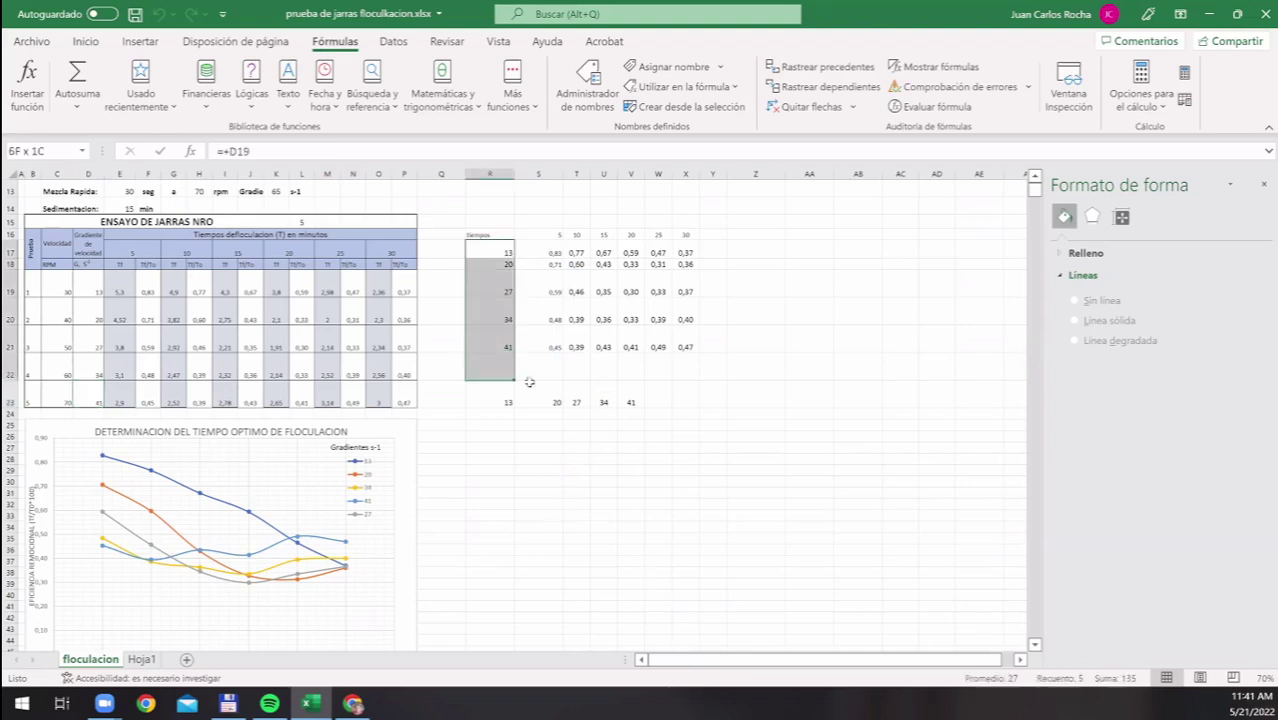
{"action": "left_click", "coordinate": [488, 248]}
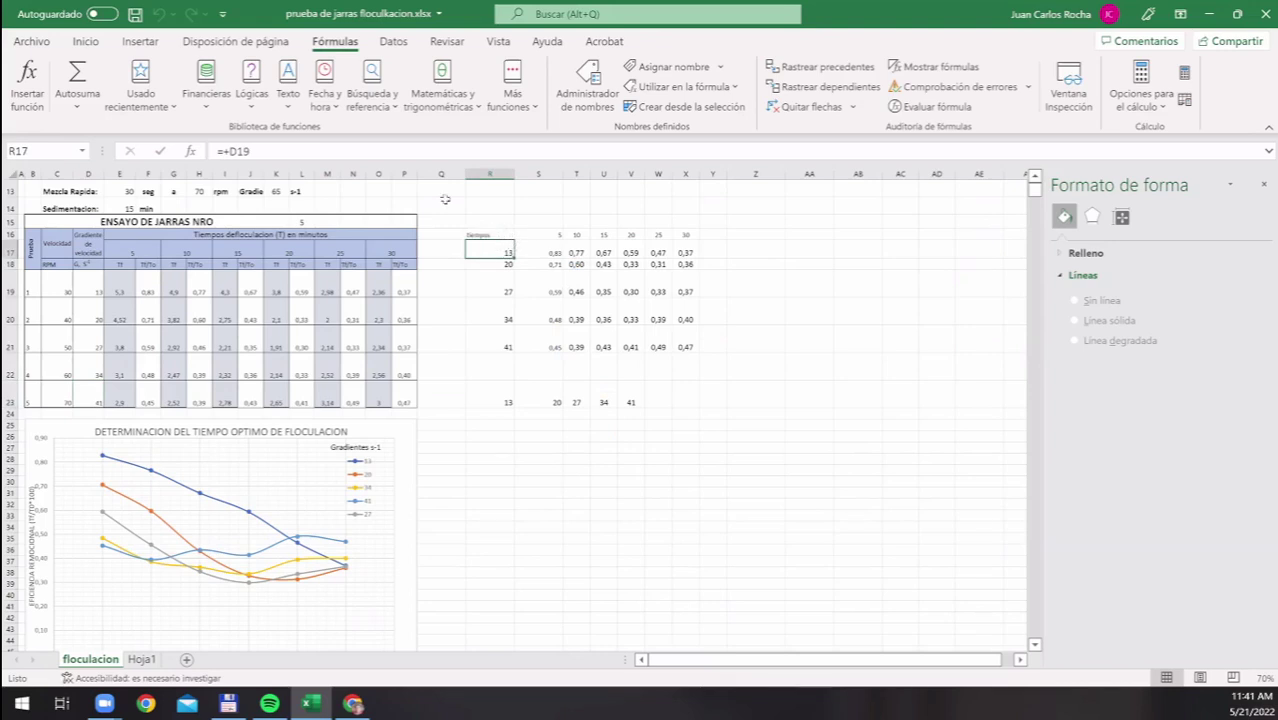
{"action": "left_click", "coordinate": [819, 66]}
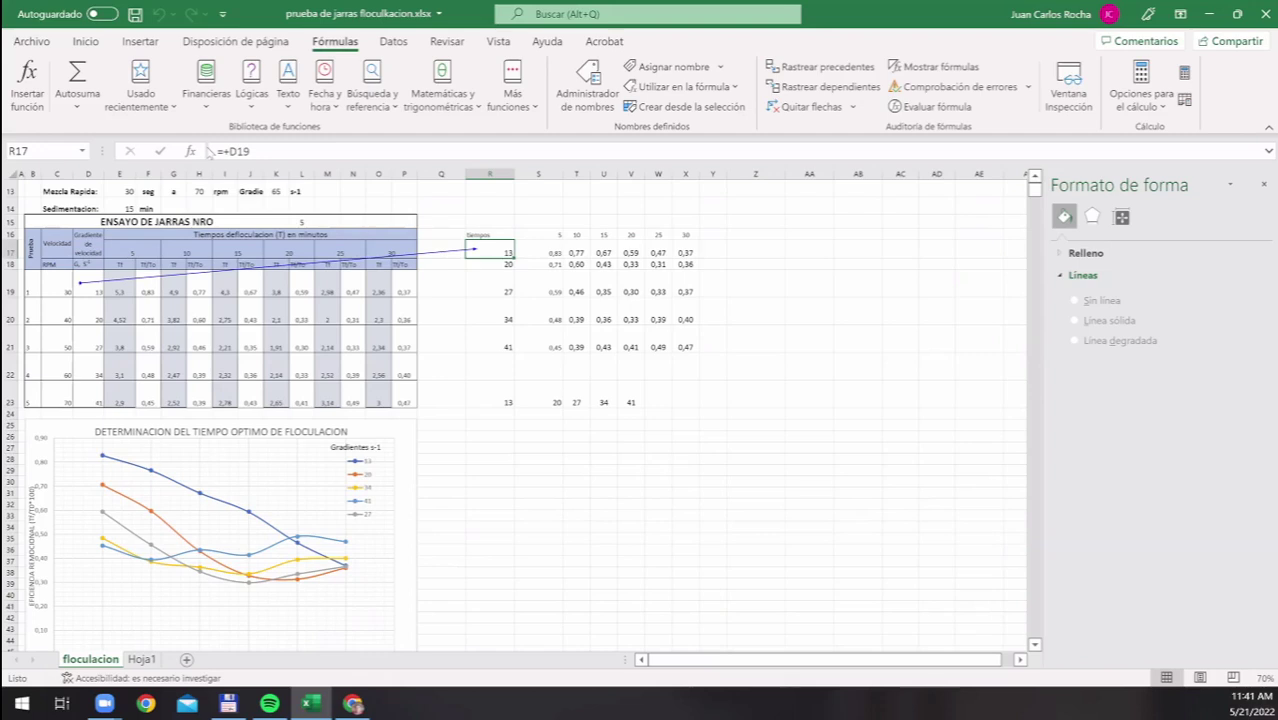
{"action": "key", "text": "Up"}
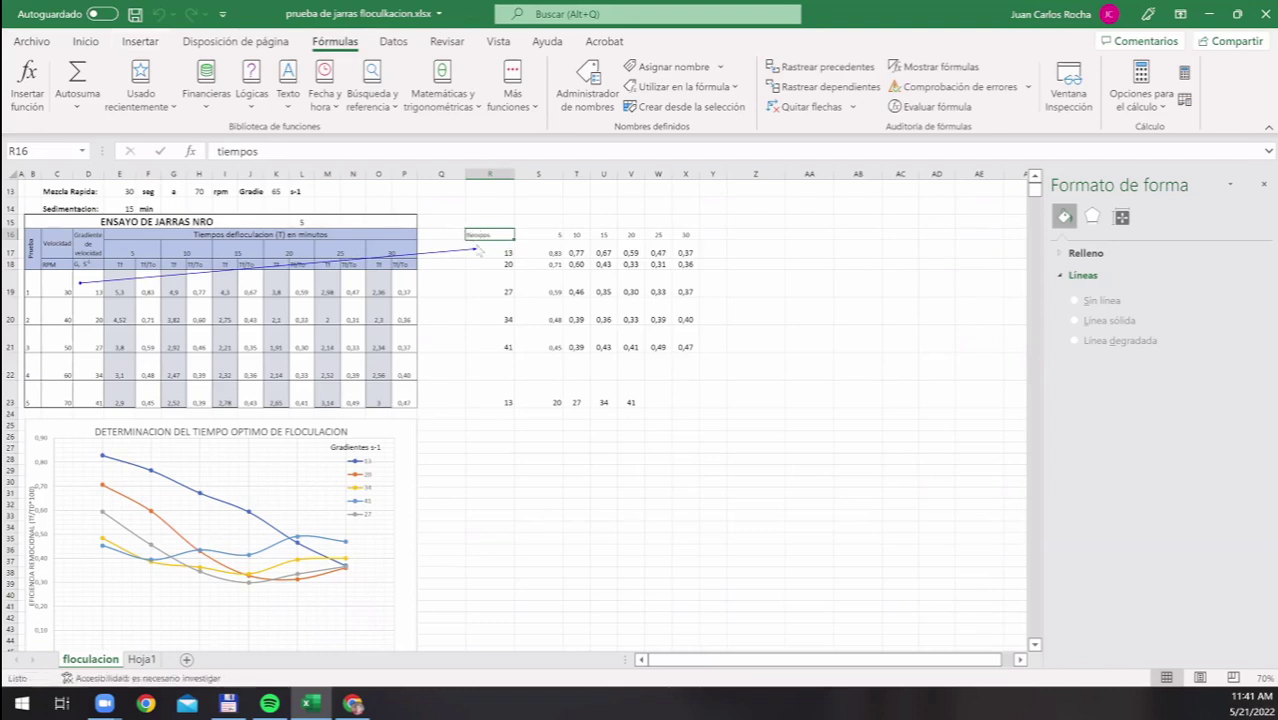
Add a diagonal border rising from lower left to upper right in header cell R16 of the auxiliary table
{"action": "right_click", "coordinate": [477, 248]}
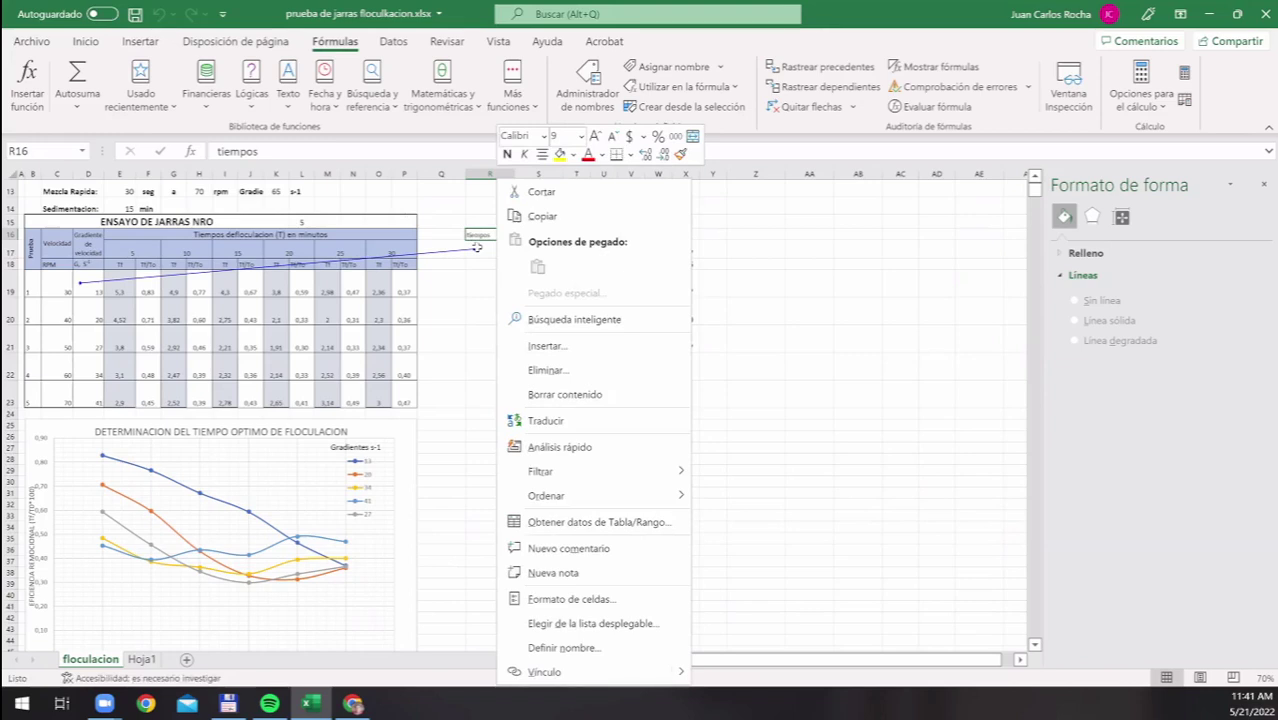
{"action": "key", "text": "f"}
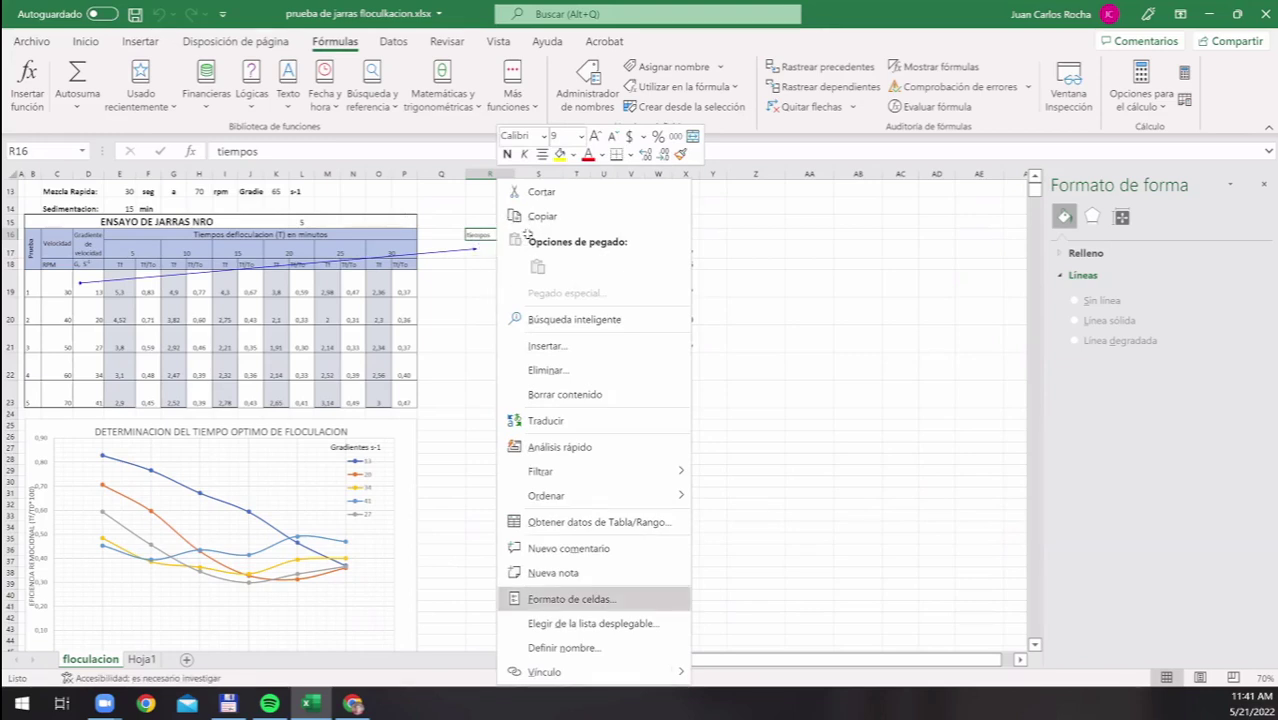
{"action": "key", "text": "Return"}
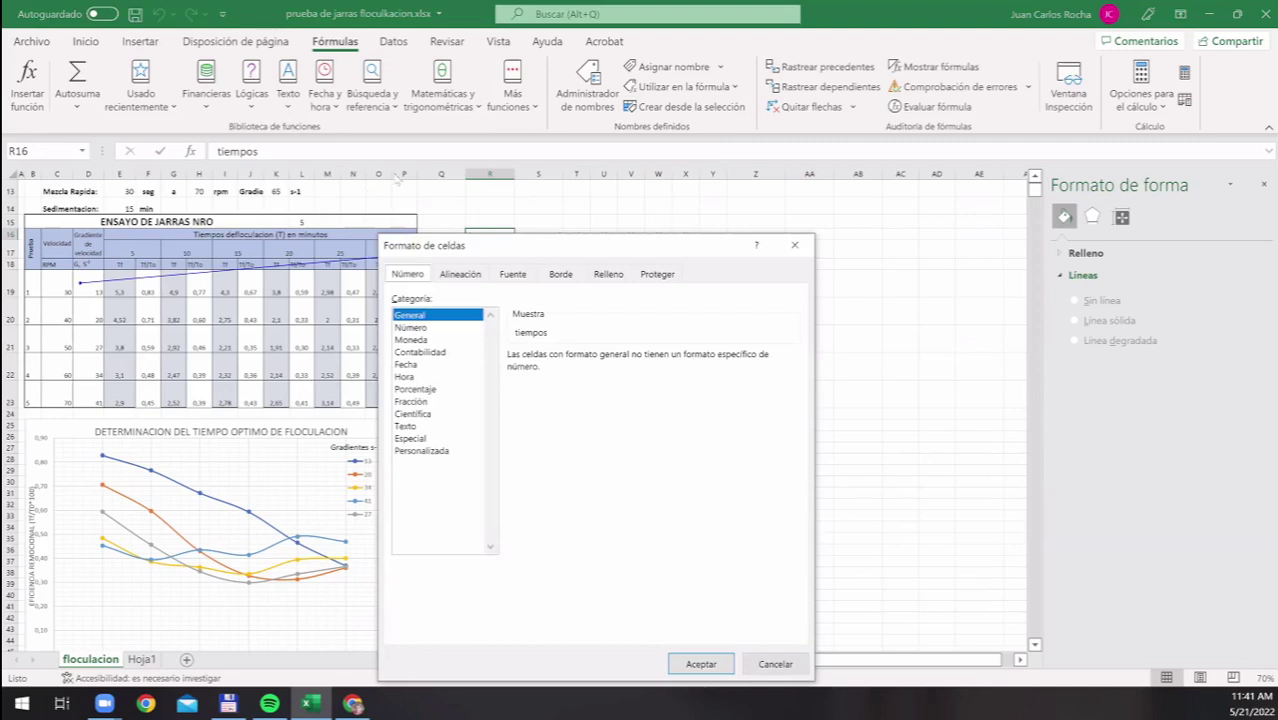
{"action": "left_click", "coordinate": [560, 273]}
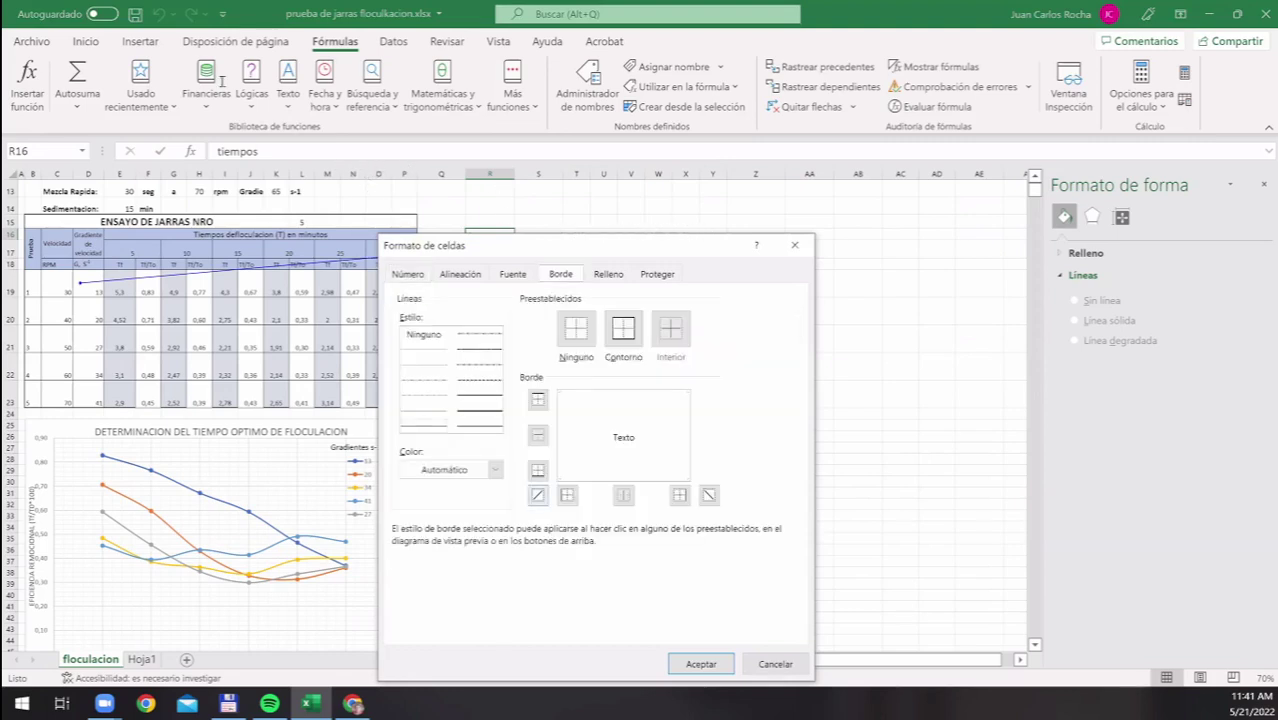
{"action": "left_click", "coordinate": [538, 495]}
{"action": "left_click", "coordinate": [701, 664]}
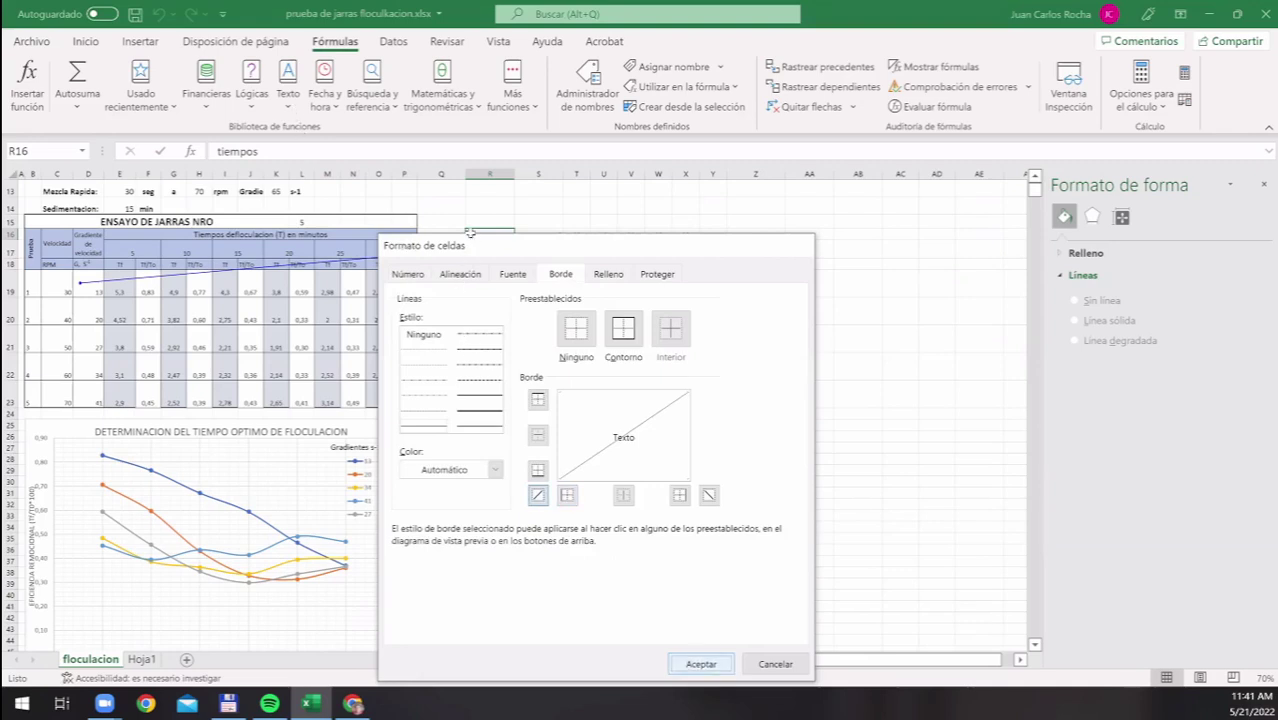
{"action": "key", "text": "Return"}
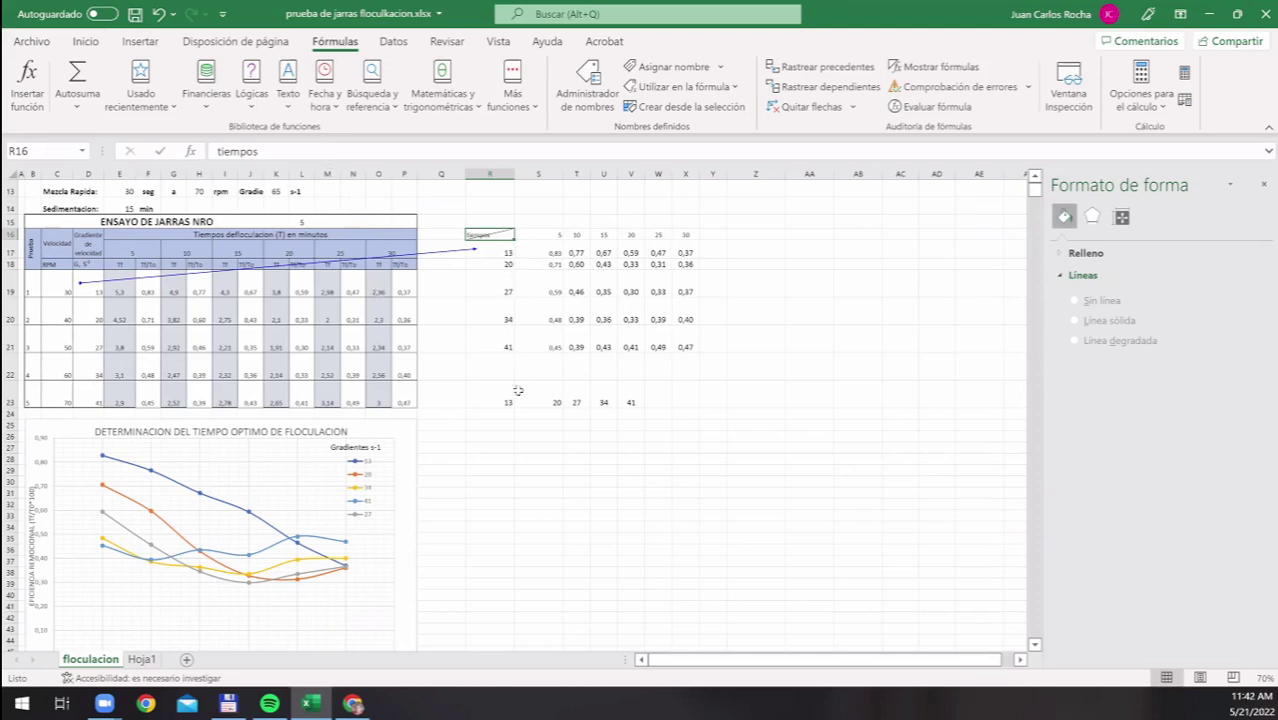
Widen column R and pad the start of R16 with spaces so "tiempos" sits at the right of the cell
{"action": "left_click_drag", "start_coordinate": [514, 174], "coordinate": [535, 174]}
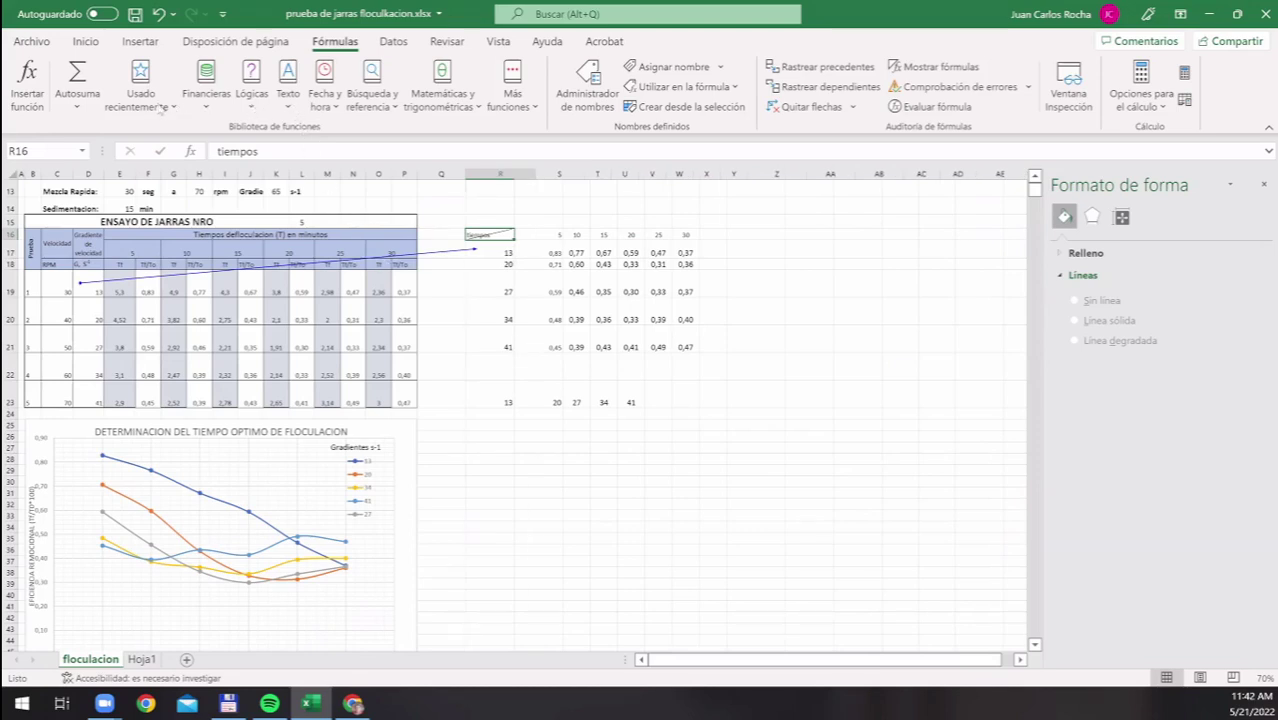
{"action": "key", "text": "F2"}
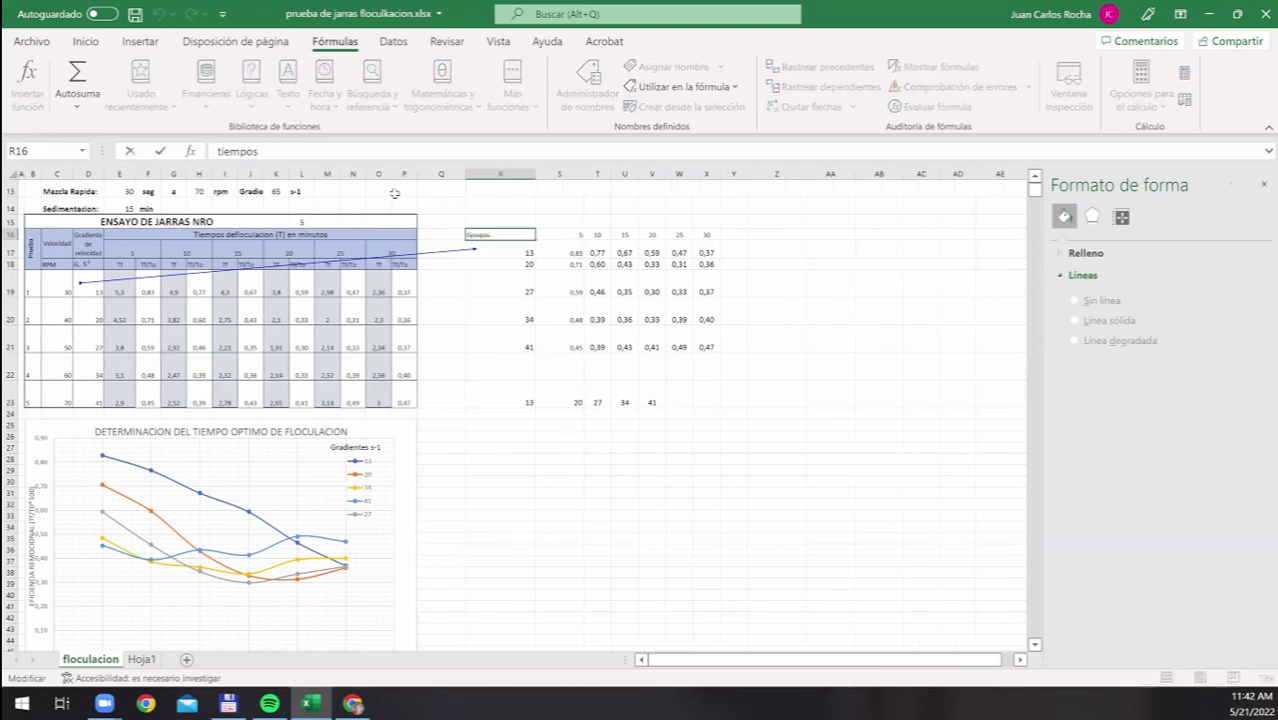
{"action": "key", "text": "Home"}
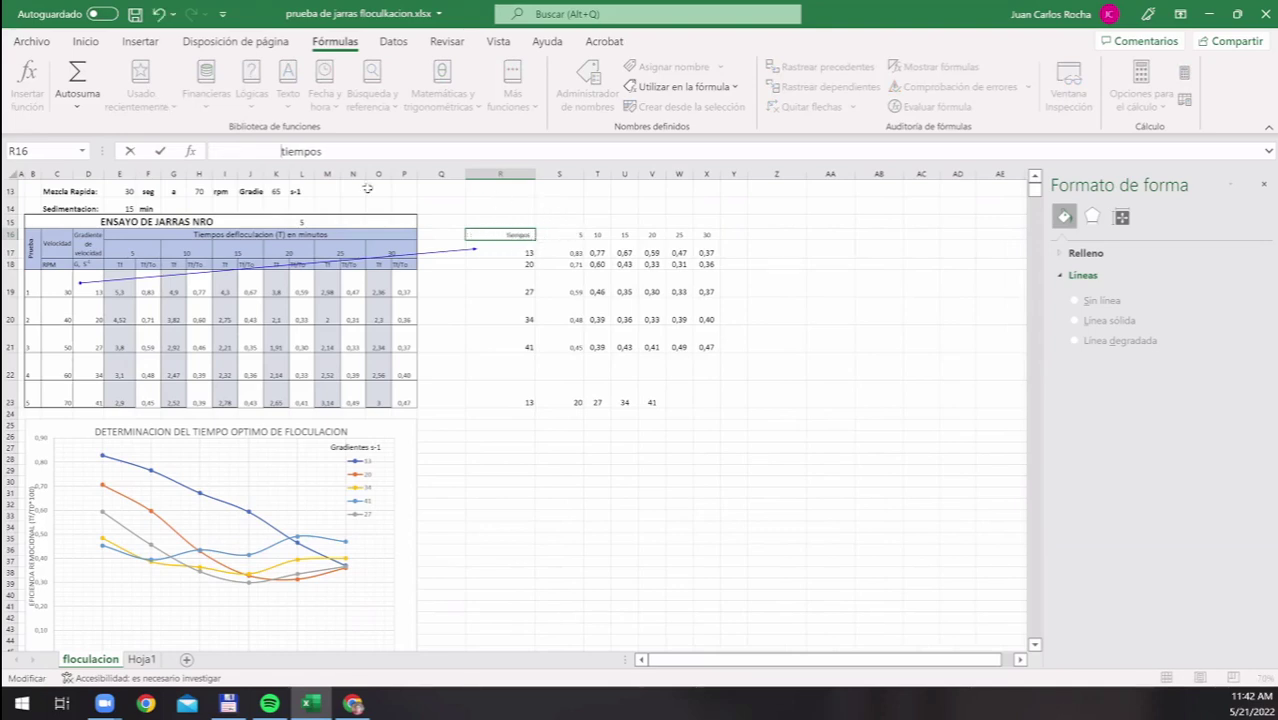
{"action": "left_click", "coordinate": [328, 152]}
{"action": "key", "text": "Return"}
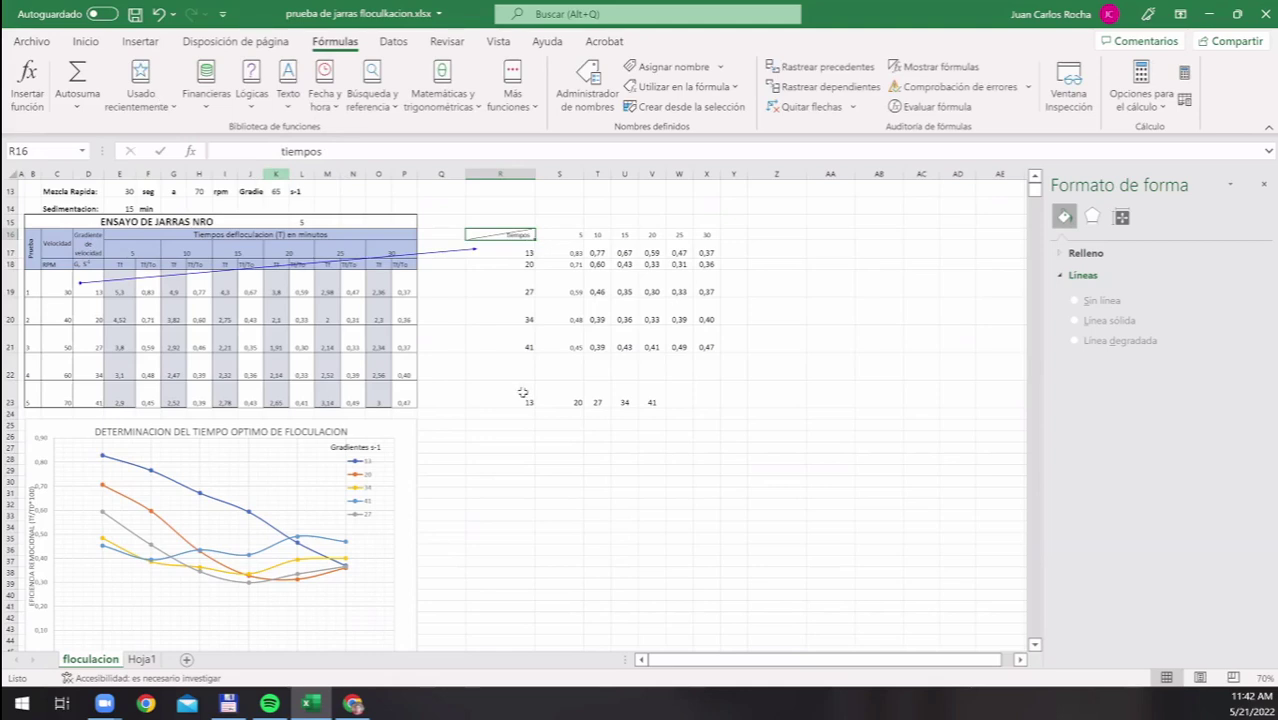
Insert the word "gradiente" at the start of the R16 header, before "tiempos"
{"action": "key", "text": "F2"}
{"action": "key", "text": "Home"}
{"action": "type", "text": "g"}
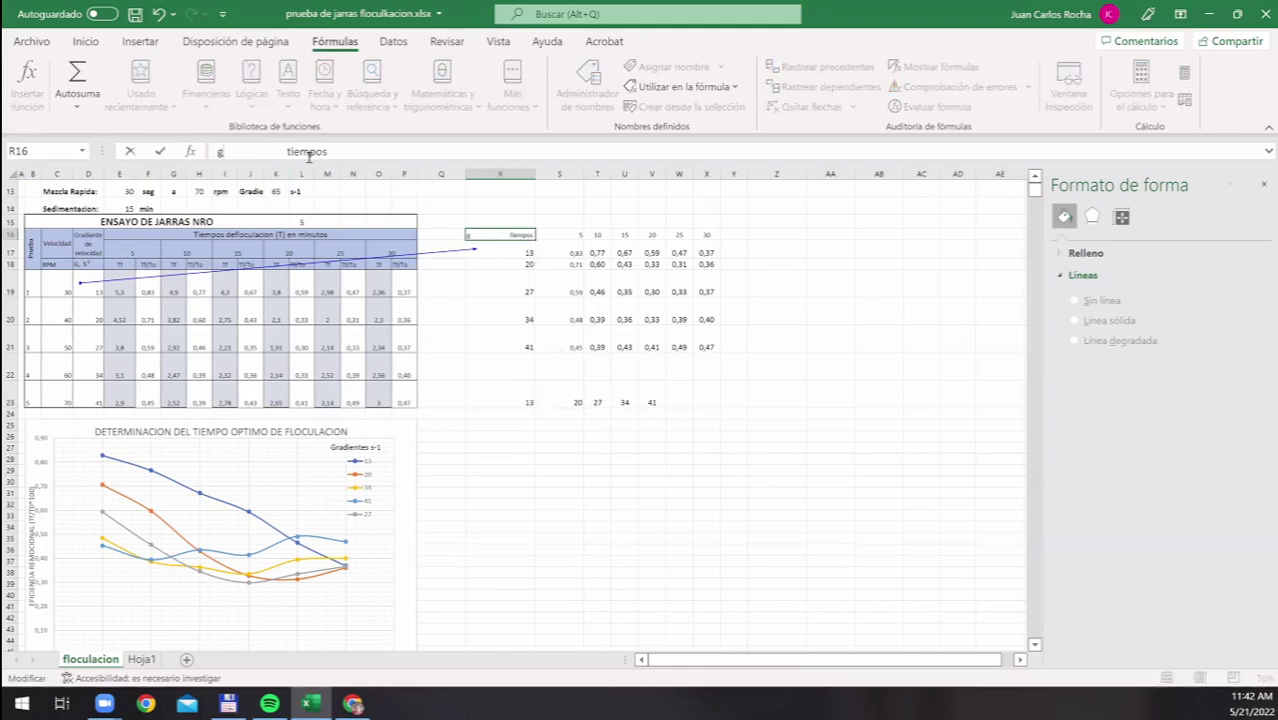
{"action": "type", "text": "gradiente"}
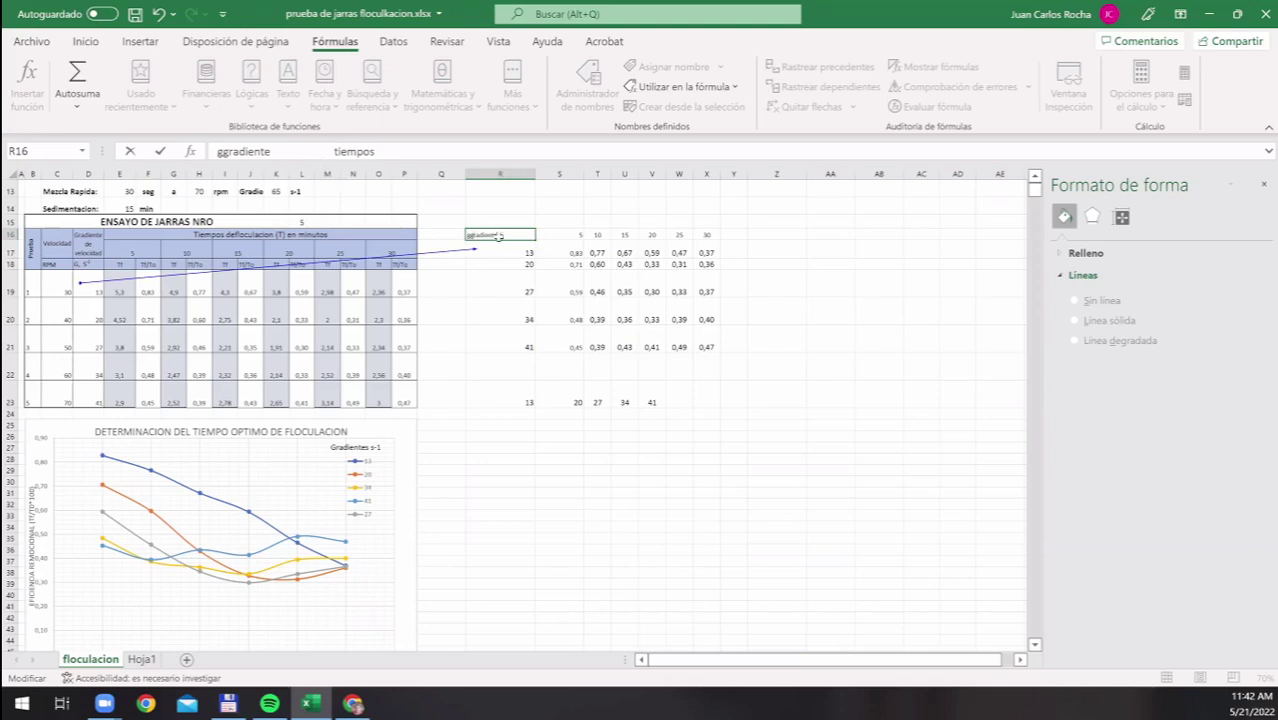
{"action": "key", "text": "BackSpace"}
{"action": "key", "text": "Return"}
{"action": "key", "text": "Up"}
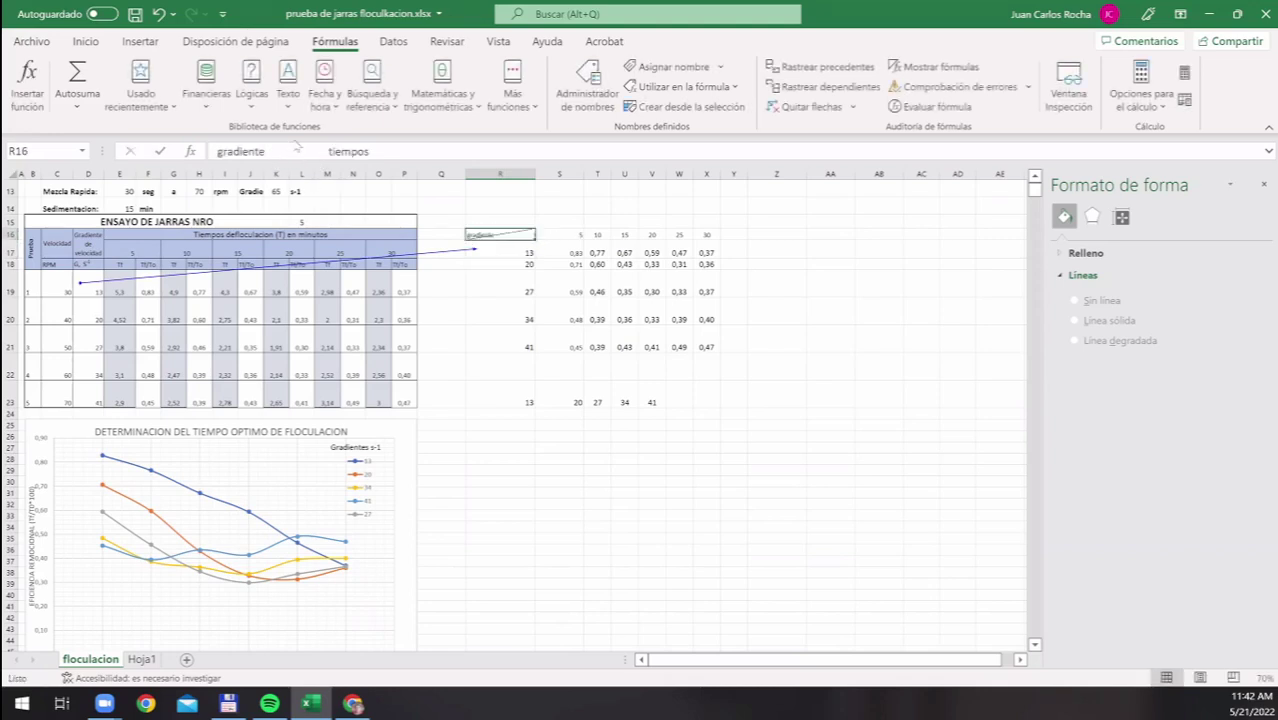
Color the word "tiempos" in R16 and the flocculation times in S16 to X16 orange
{"action": "double_click", "coordinate": [346, 151]}
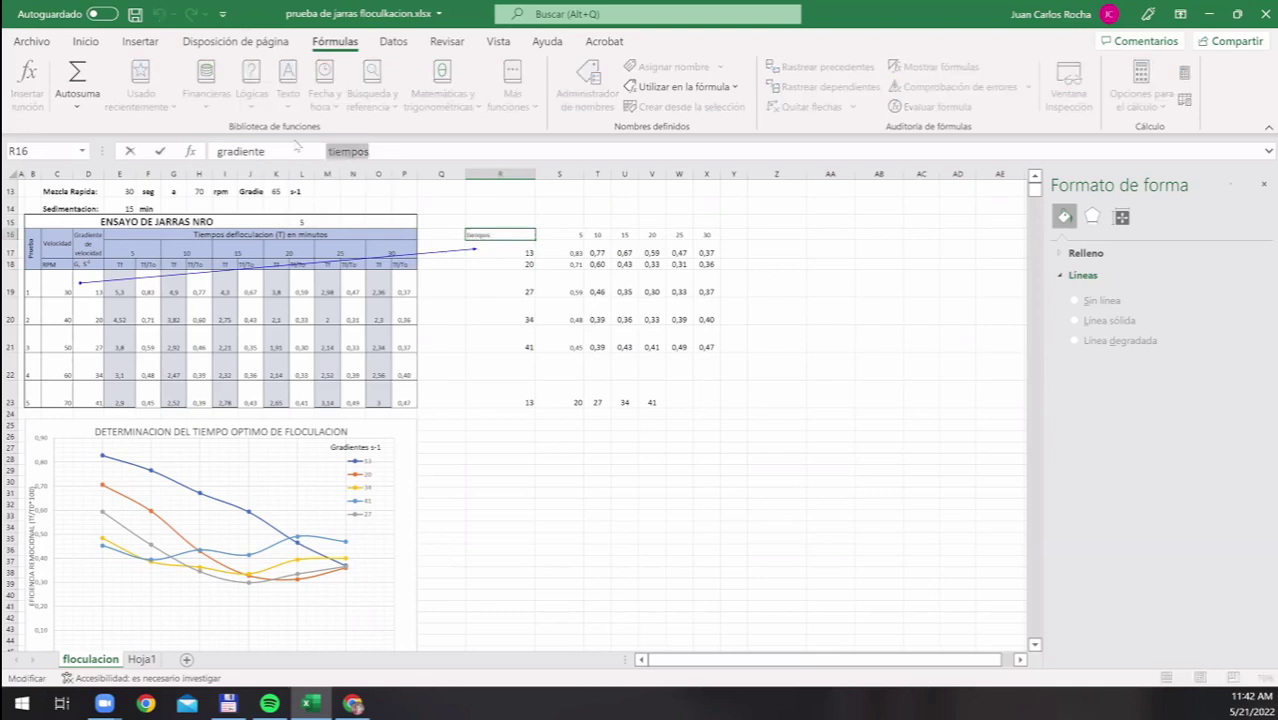
{"action": "key", "text": "alt+o"}
{"action": "key", "text": "f"}
{"action": "key", "text": "c"}
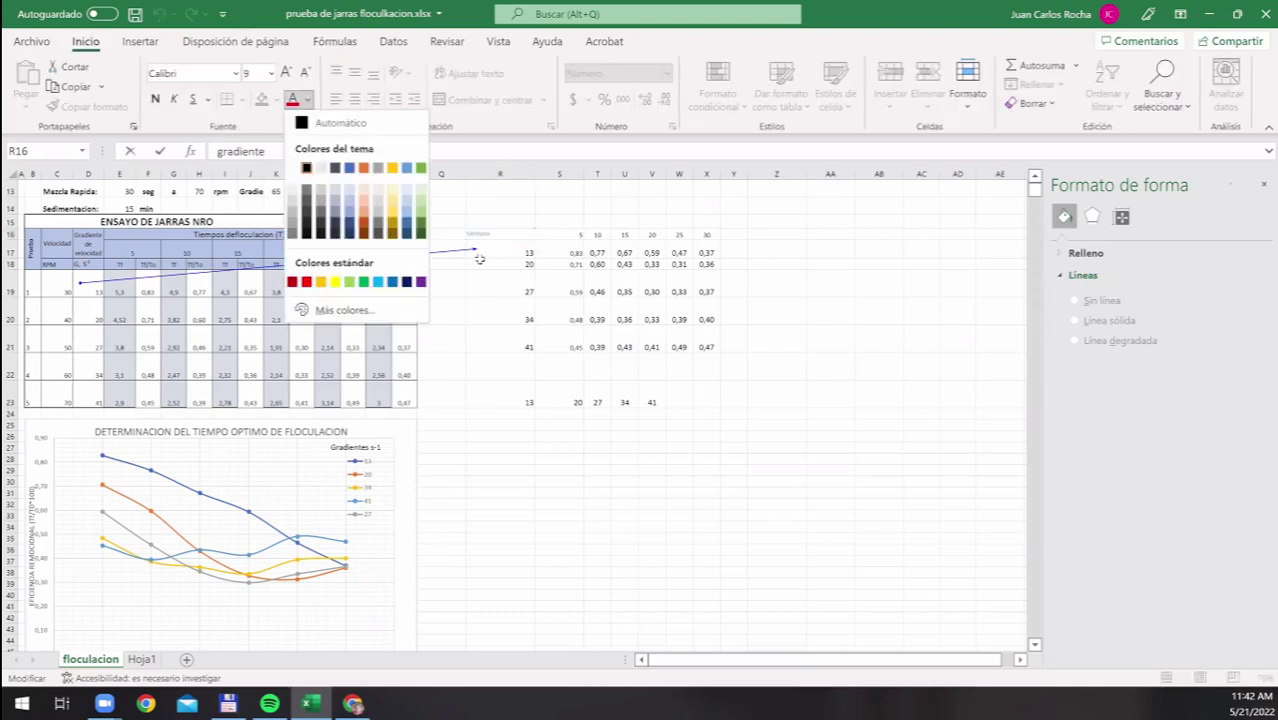
{"action": "left_click_drag", "start_coordinate": [556, 236], "coordinate": [708, 234]}
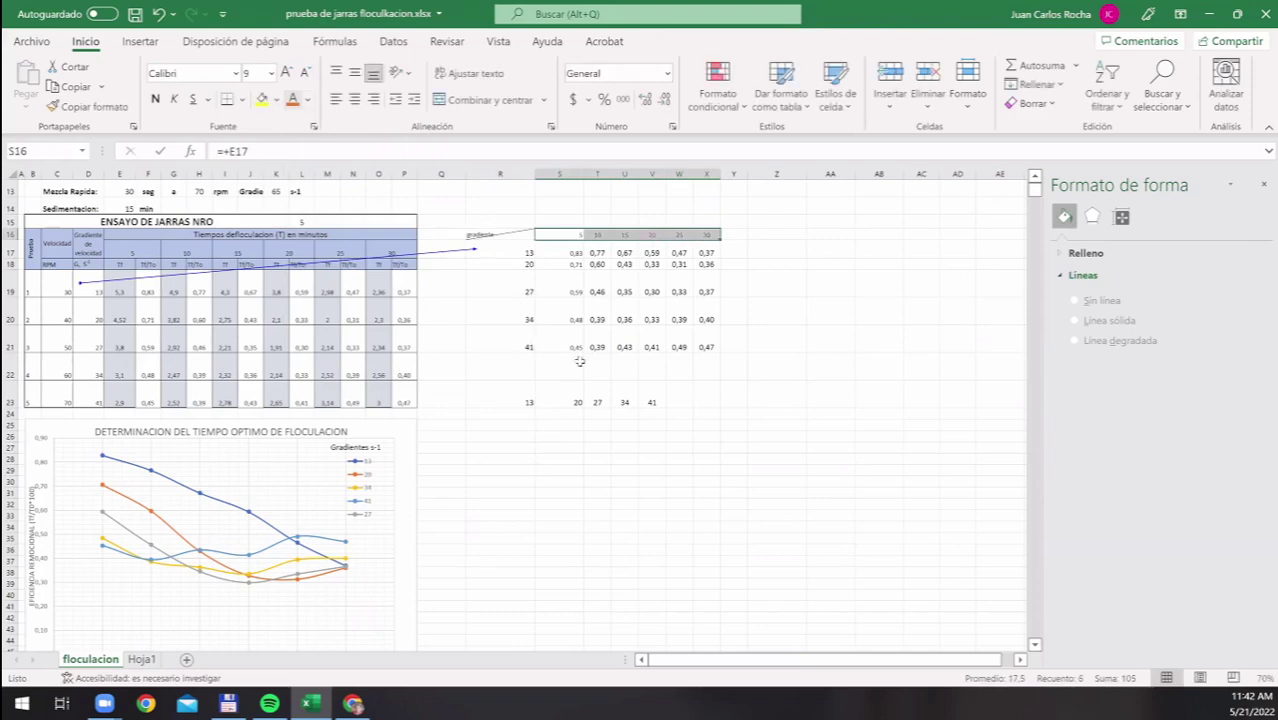
Set the font color of header cell R16 to dark blue
{"action": "left_click", "coordinate": [530, 345]}
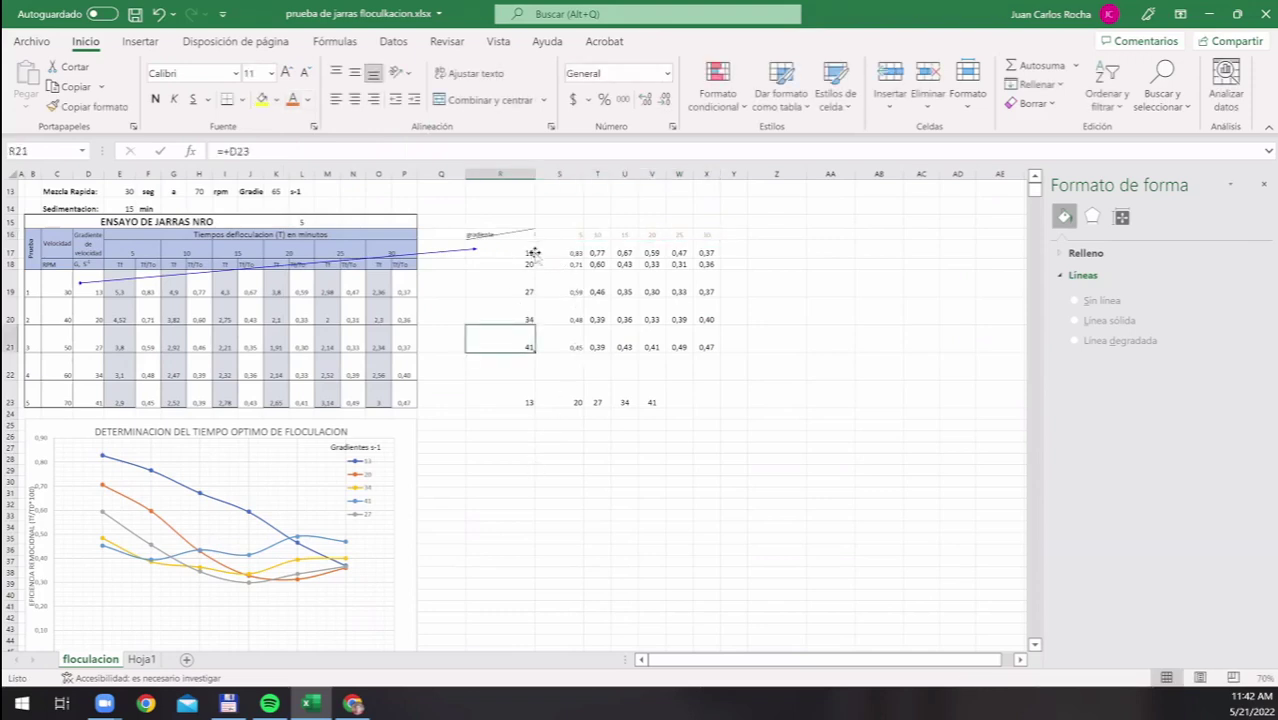
{"action": "key", "text": "Up"}
{"action": "key", "text": "Up"}
{"action": "key", "text": "Up"}
{"action": "key", "text": "Up"}
{"action": "key", "text": "Up"}
{"action": "key", "text": "alt+h"}
{"action": "key", "text": "f"}
{"action": "key", "text": "c"}
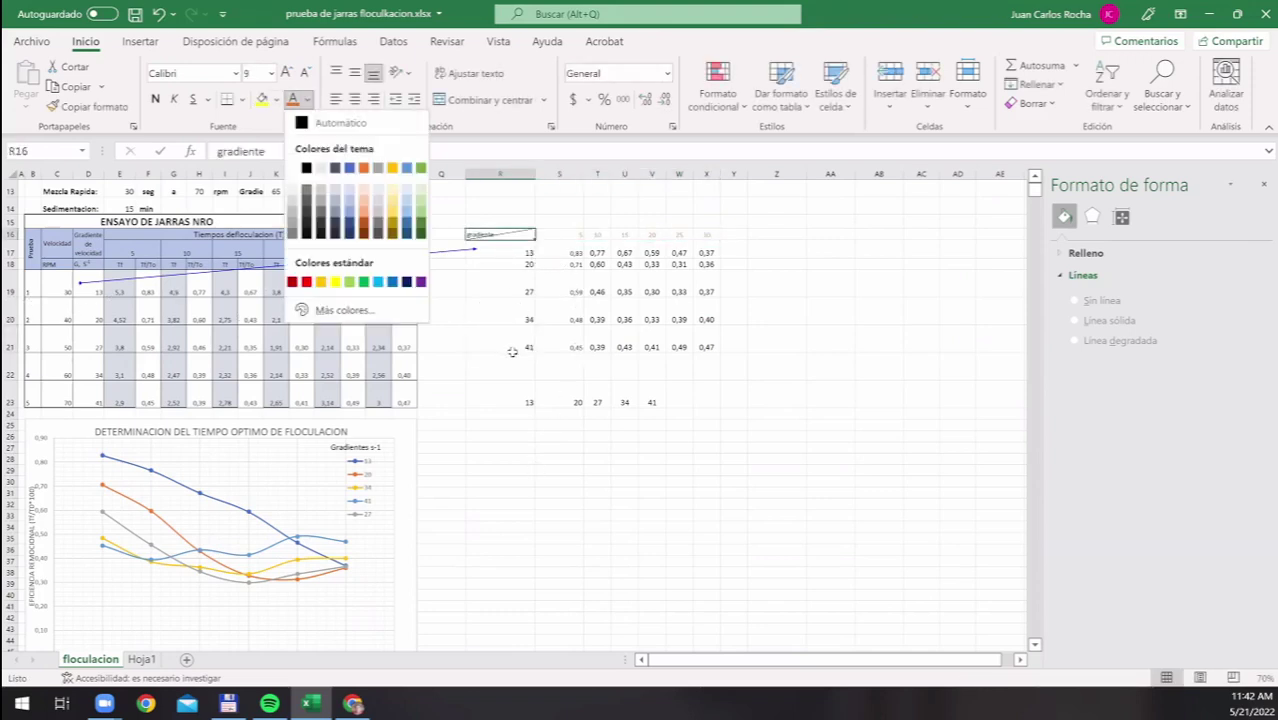
{"action": "key", "text": "Escape"}
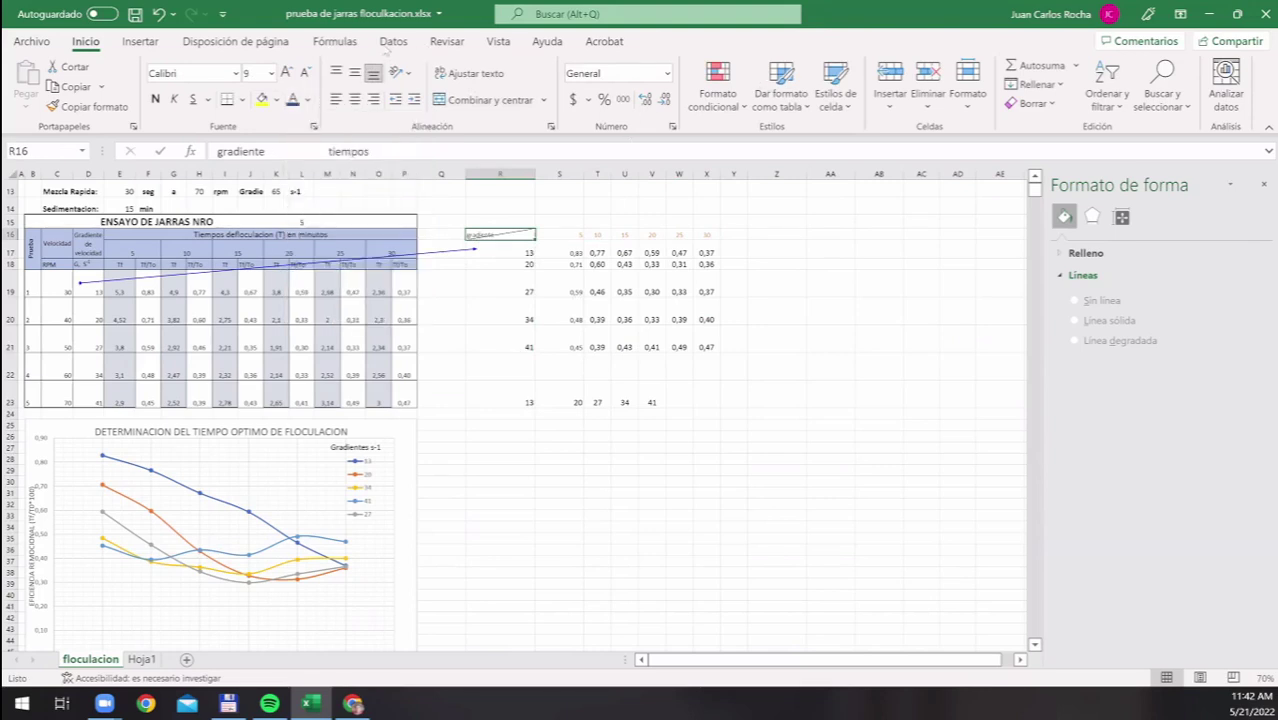
Format the linked gradients in R17 to R21 in bold dark blue
{"action": "key", "text": "Down"}
{"action": "key", "text": "ctrl+shift+Down"}
{"action": "key", "text": "ctrl+shift+Down"}
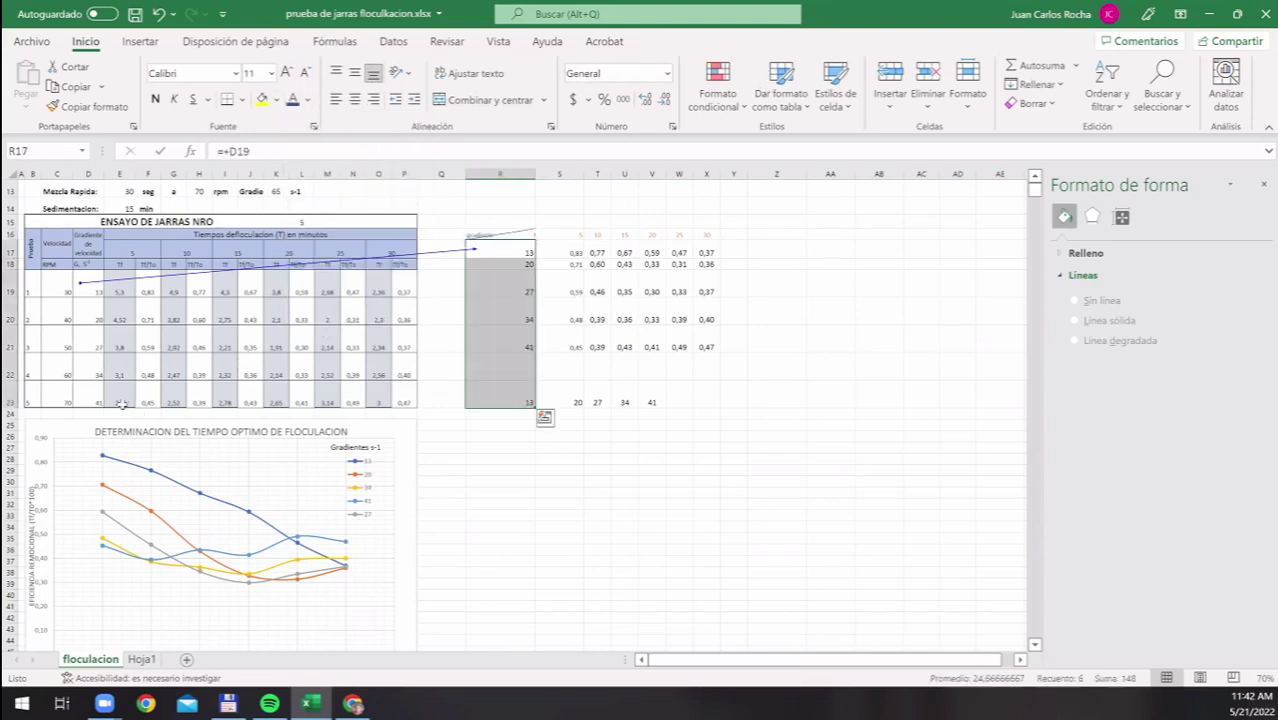
{"action": "key", "text": "ctrl+shift+Up"}
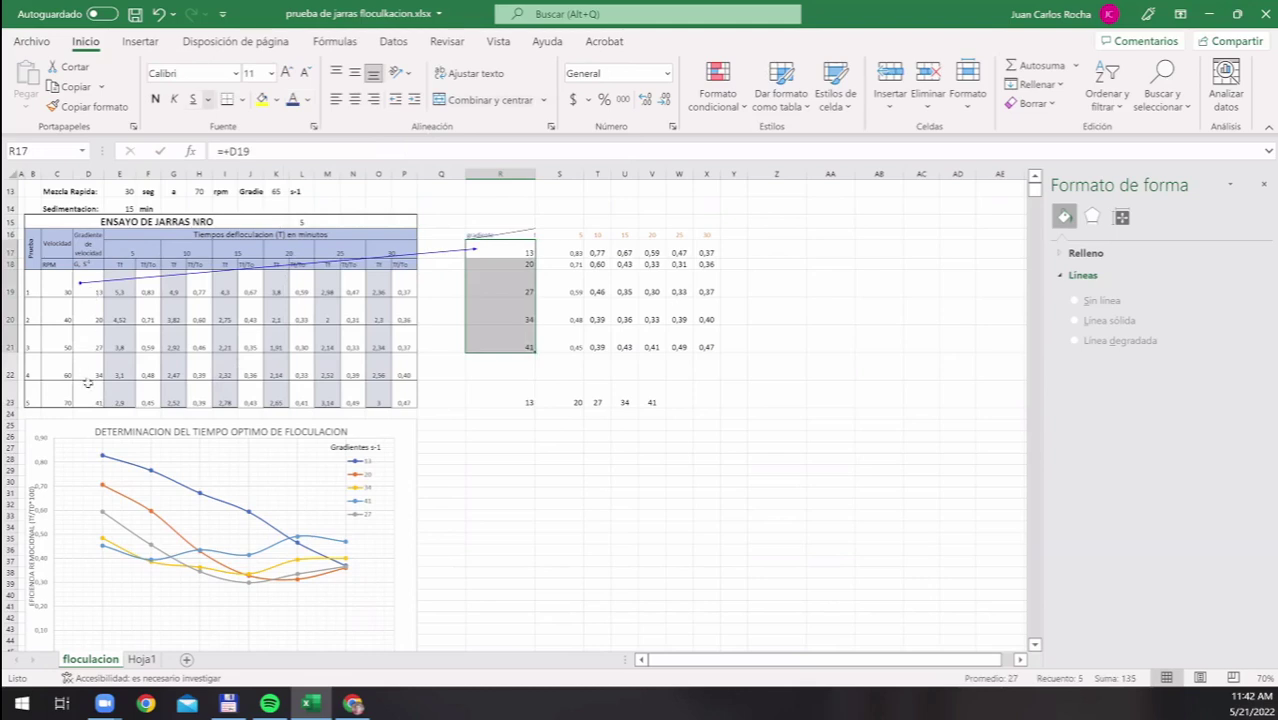
{"action": "key", "text": "ctrl+k"}
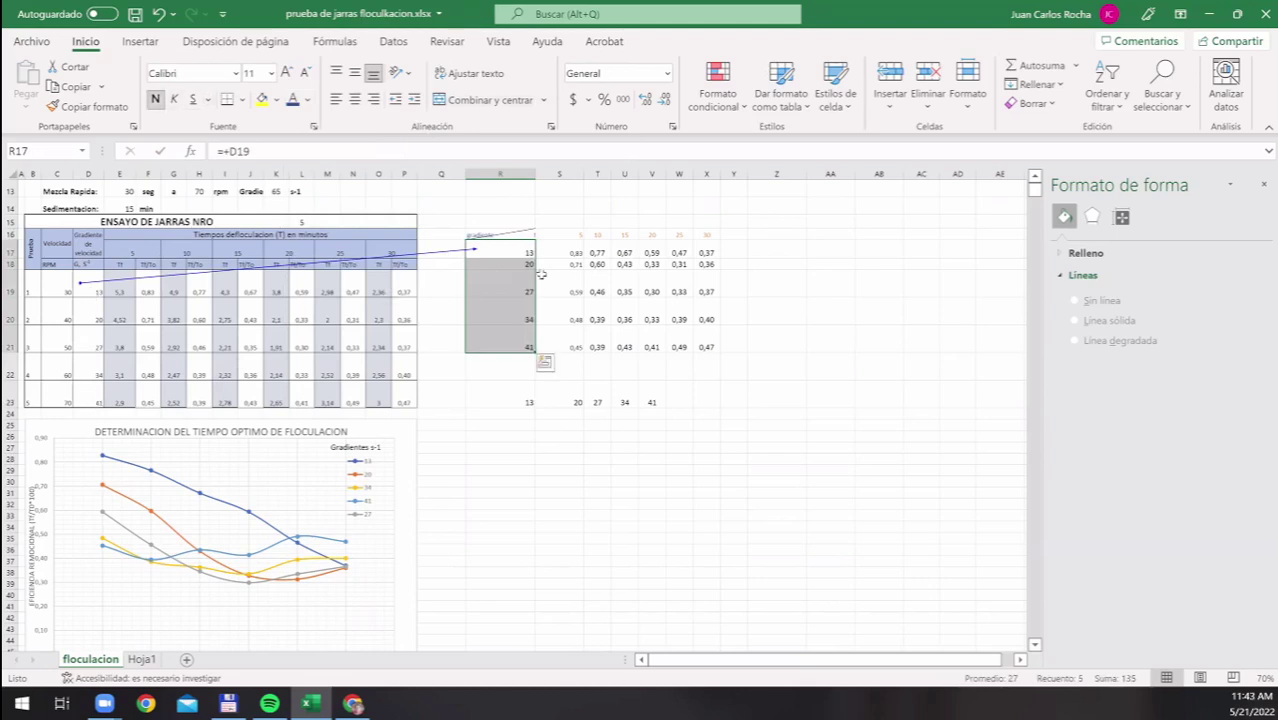
Make the R16 header bold and color only its word "tiempos" orange
{"action": "key", "text": "Up"}
{"action": "key", "text": "Down"}
{"action": "key", "text": "Down"}
{"action": "key", "text": "Down"}
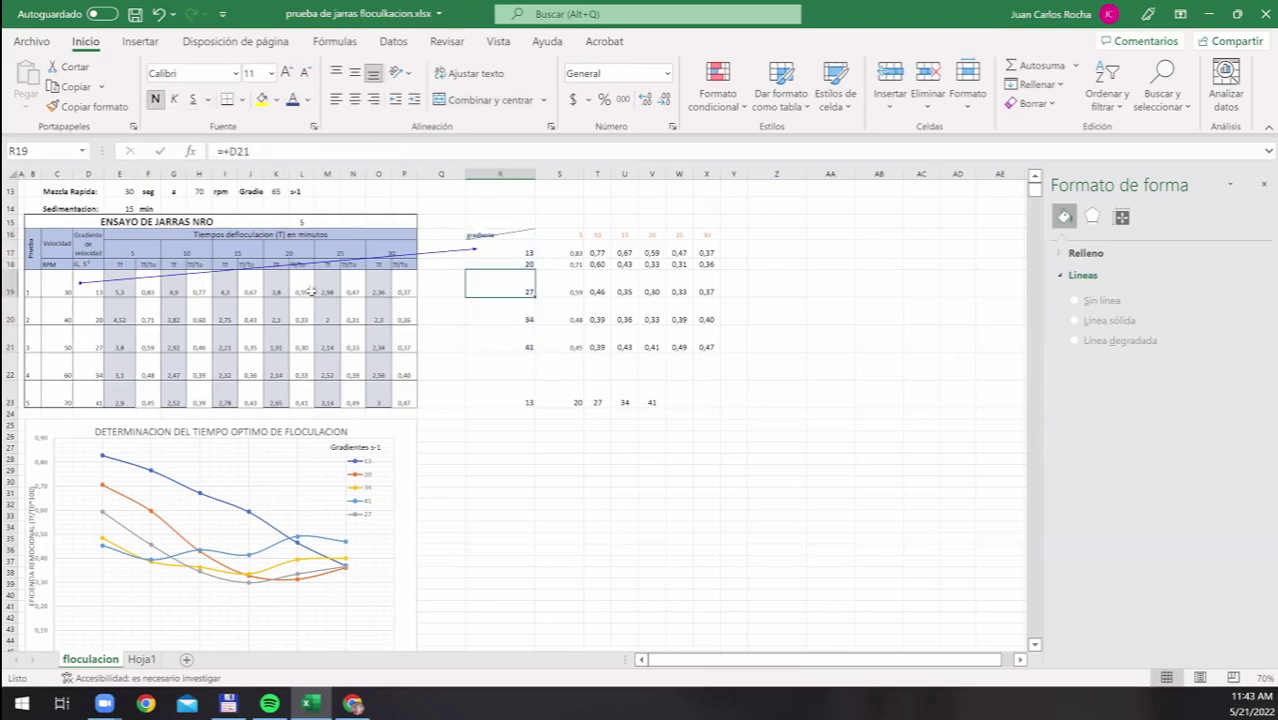
{"action": "key", "text": "Up"}
{"action": "key", "text": "Up"}
{"action": "key", "text": "Up"}
{"action": "key", "text": "F2"}
{"action": "key", "text": "ctrl+shift+Left"}
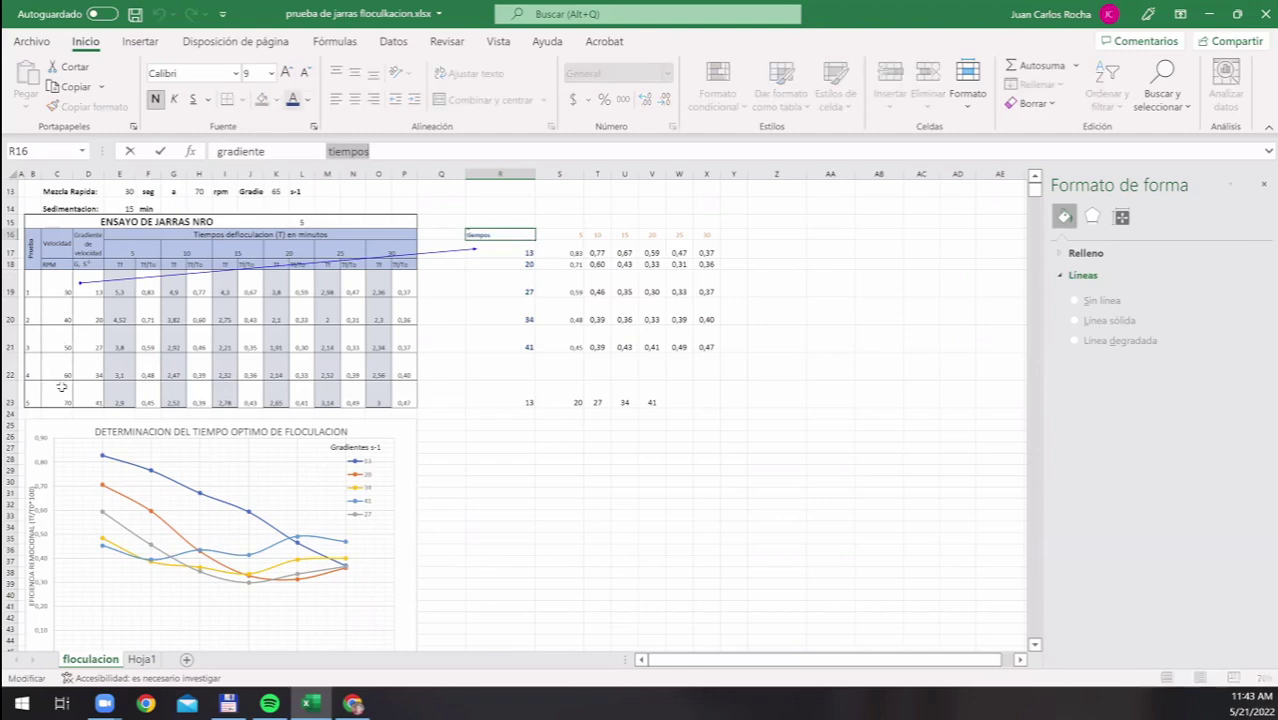
{"action": "key", "text": "alt+h"}
{"action": "key", "text": "f"}
{"action": "key", "text": "c"}
{"action": "key", "text": "Return"}
{"action": "key", "text": "Return"}
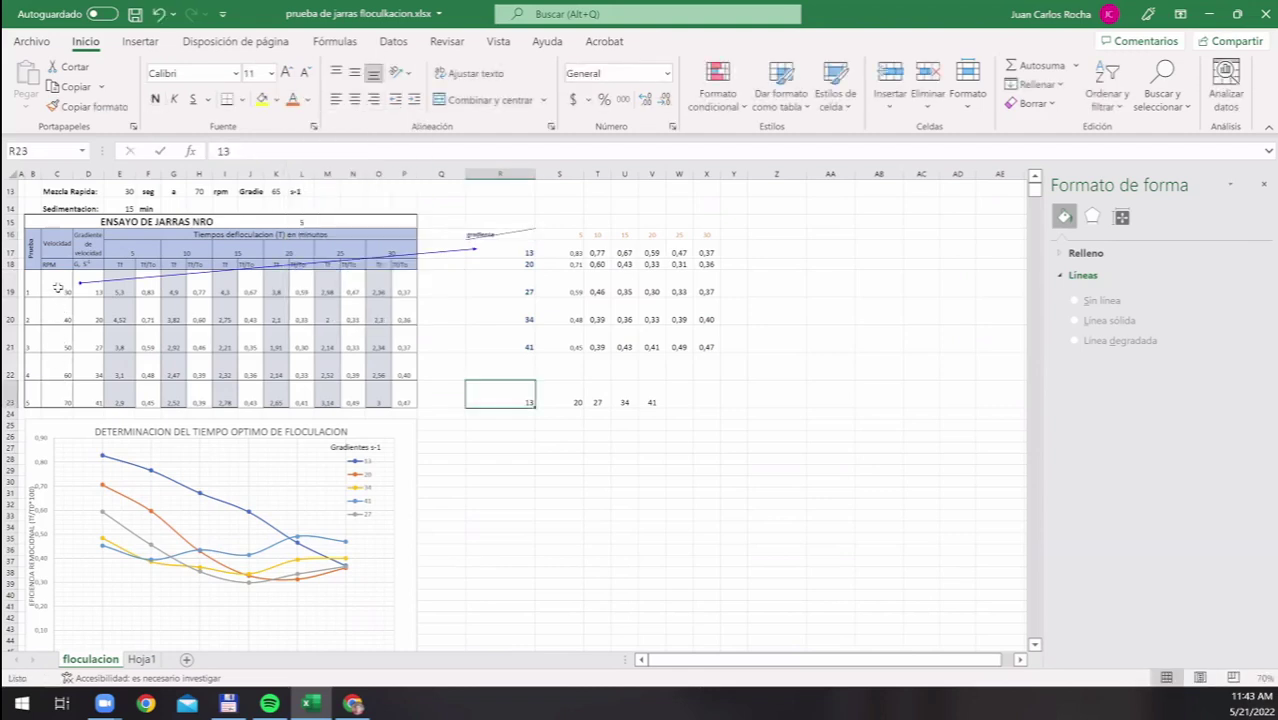
Remove surplus spaces between "gradiente" and "tiempos" in R16 so both words fit within the cell
{"action": "key", "text": "ctrl+Up"}
{"action": "key", "text": "ctrl+Up"}
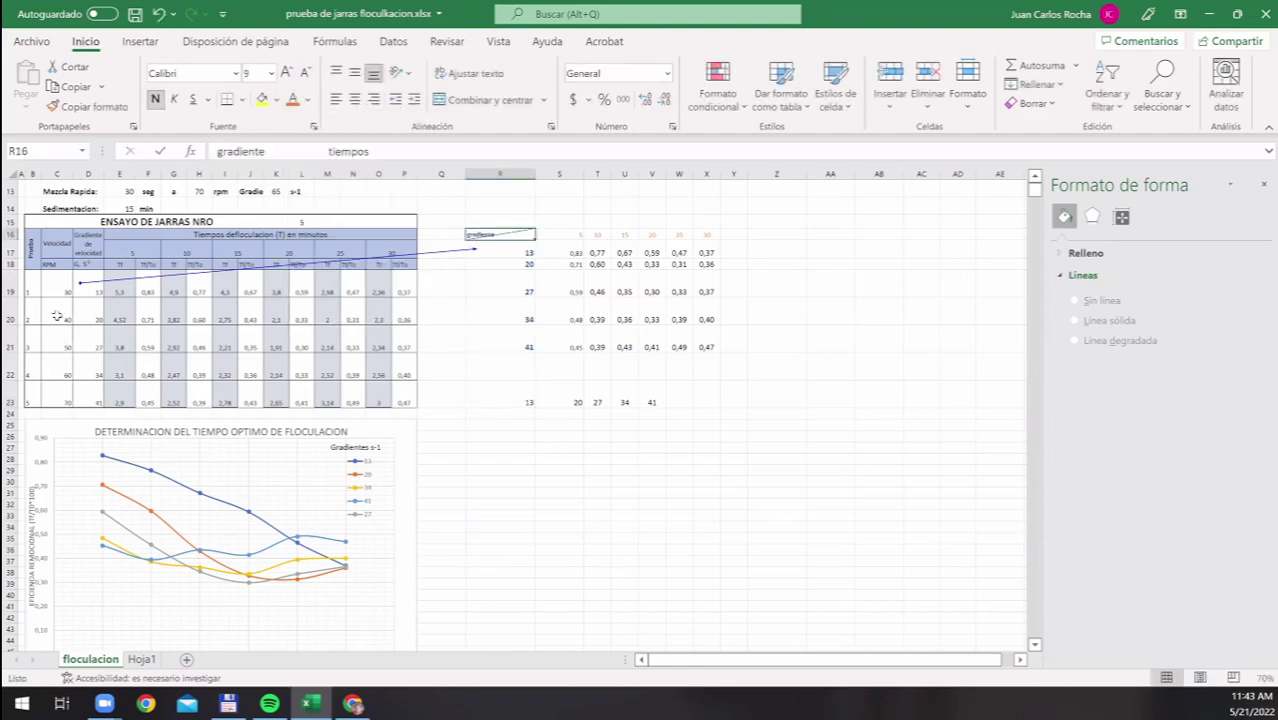
{"action": "key", "text": "F2"}
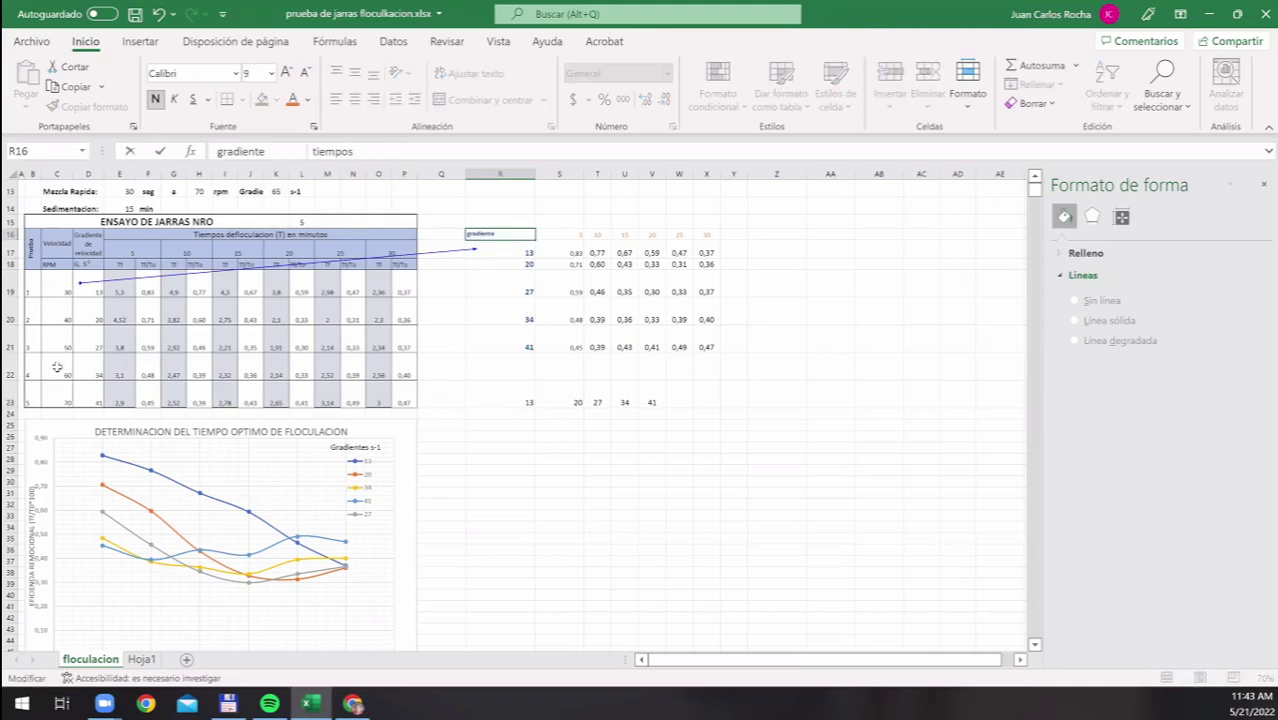
{"action": "key", "text": "Return"}
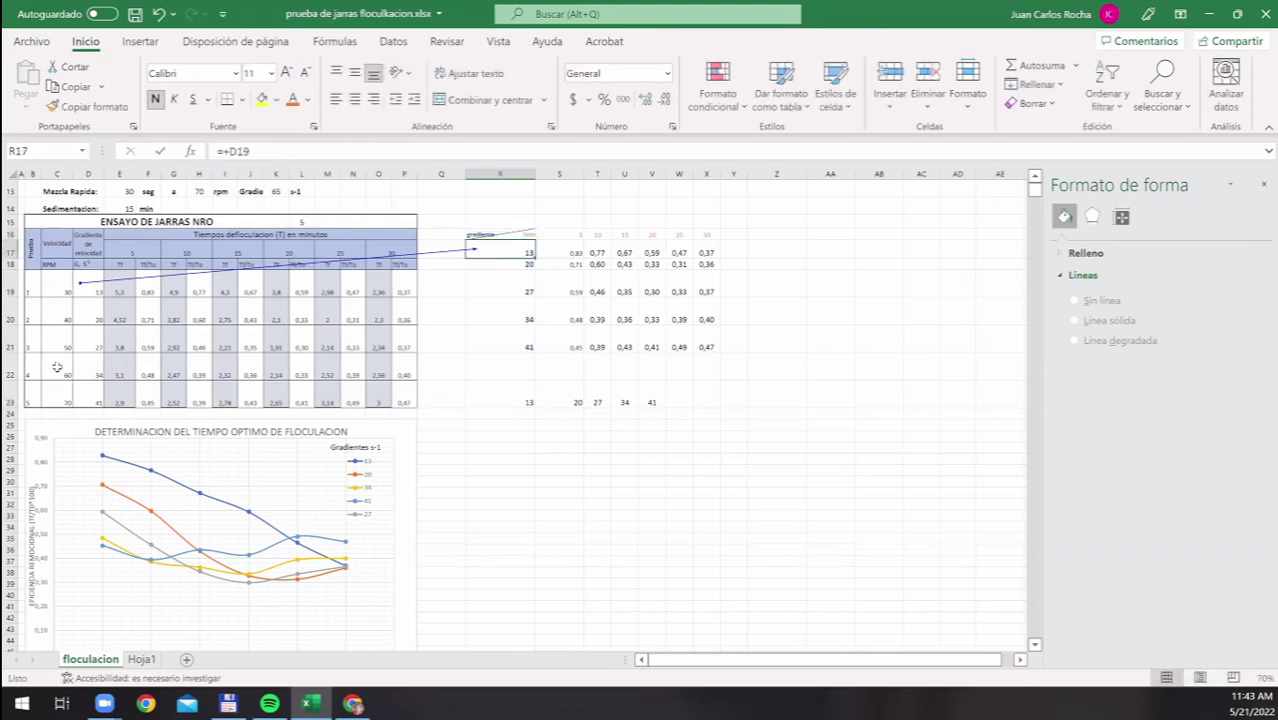
{"action": "key", "text": "Up"}
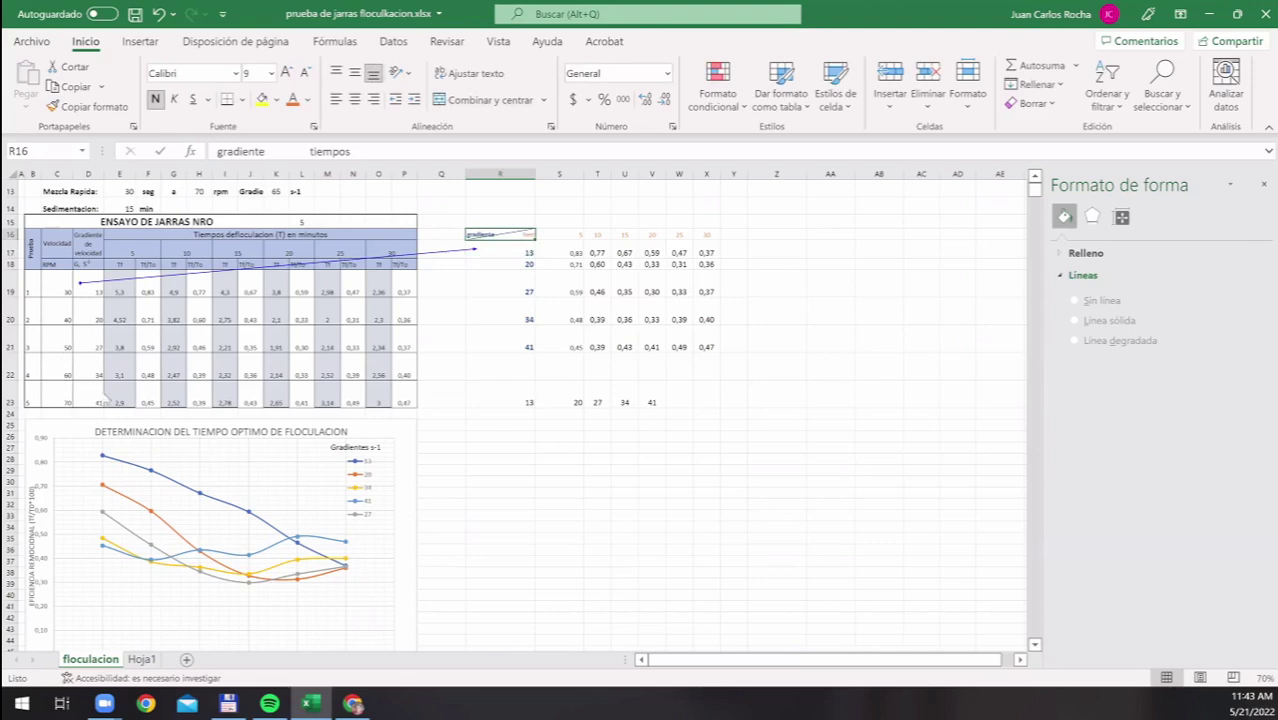
{"action": "key", "text": "F2"}
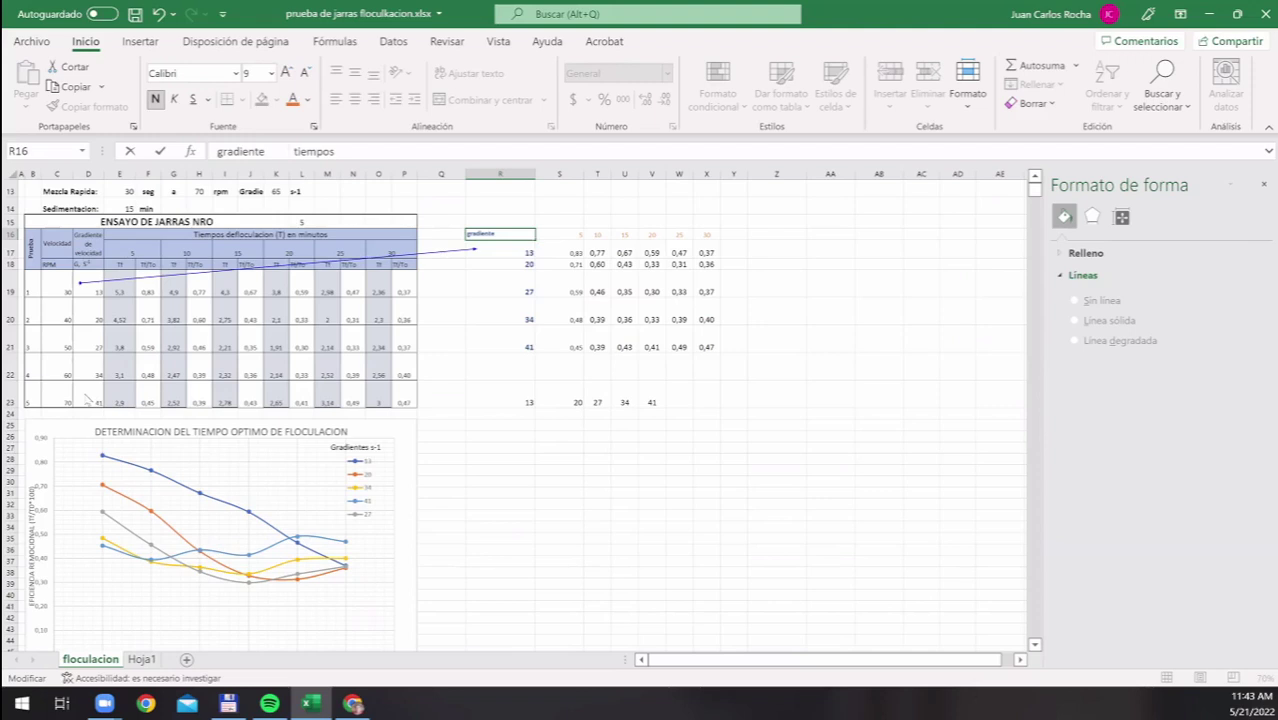
{"action": "key", "text": "Return"}
{"action": "key", "text": "Return"}
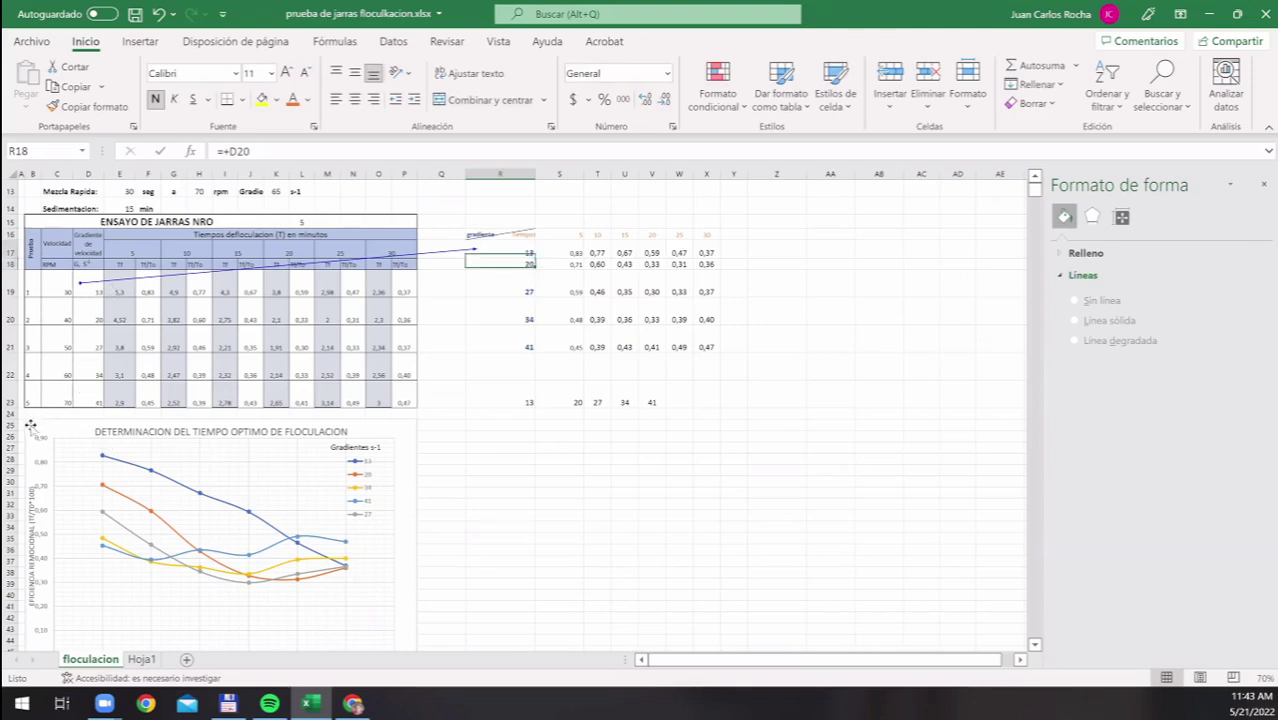
{"action": "key", "text": "Up"}
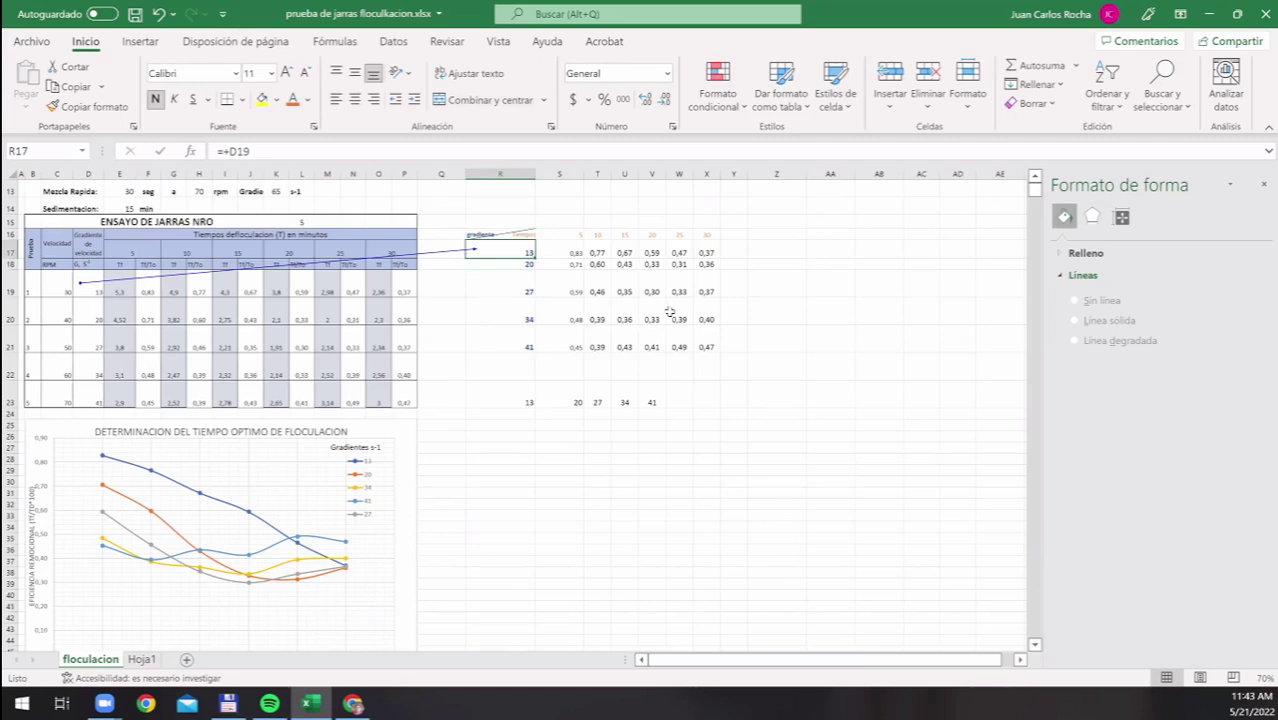
Trace the precedents of the gradient in R21 and clear the tracing arrows from the sheet
{"action": "key", "text": "Down"}
{"action": "key", "text": "Down"}
{"action": "key", "text": "Down"}
{"action": "key", "text": "Down"}
{"action": "key", "text": "alt+u"}
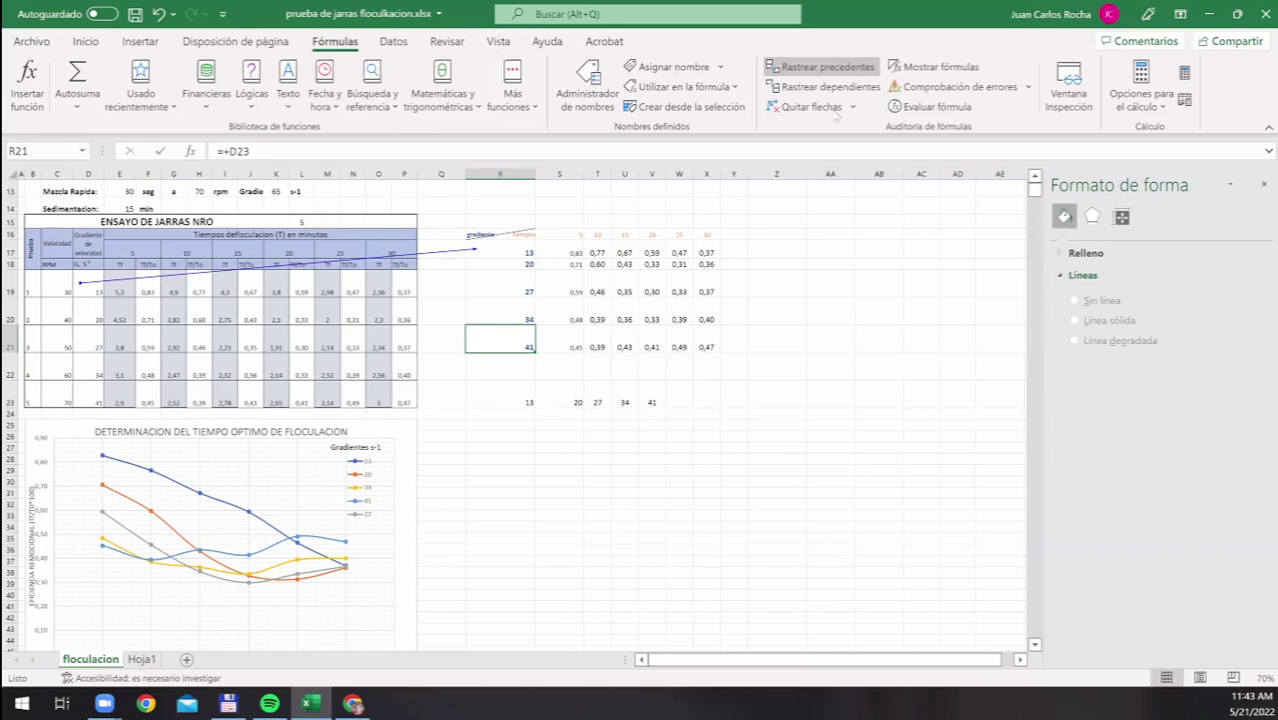
{"action": "left_click", "coordinate": [820, 66]}
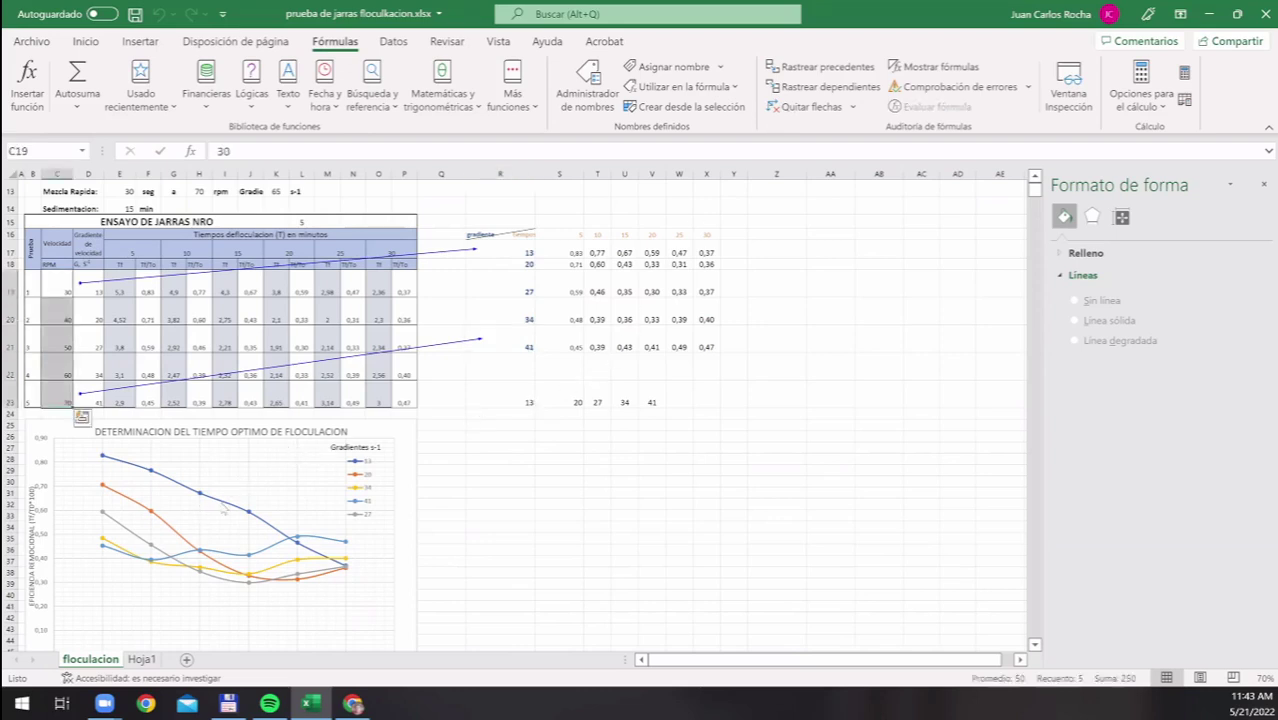
{"action": "key", "text": "shift+BackSpace"}
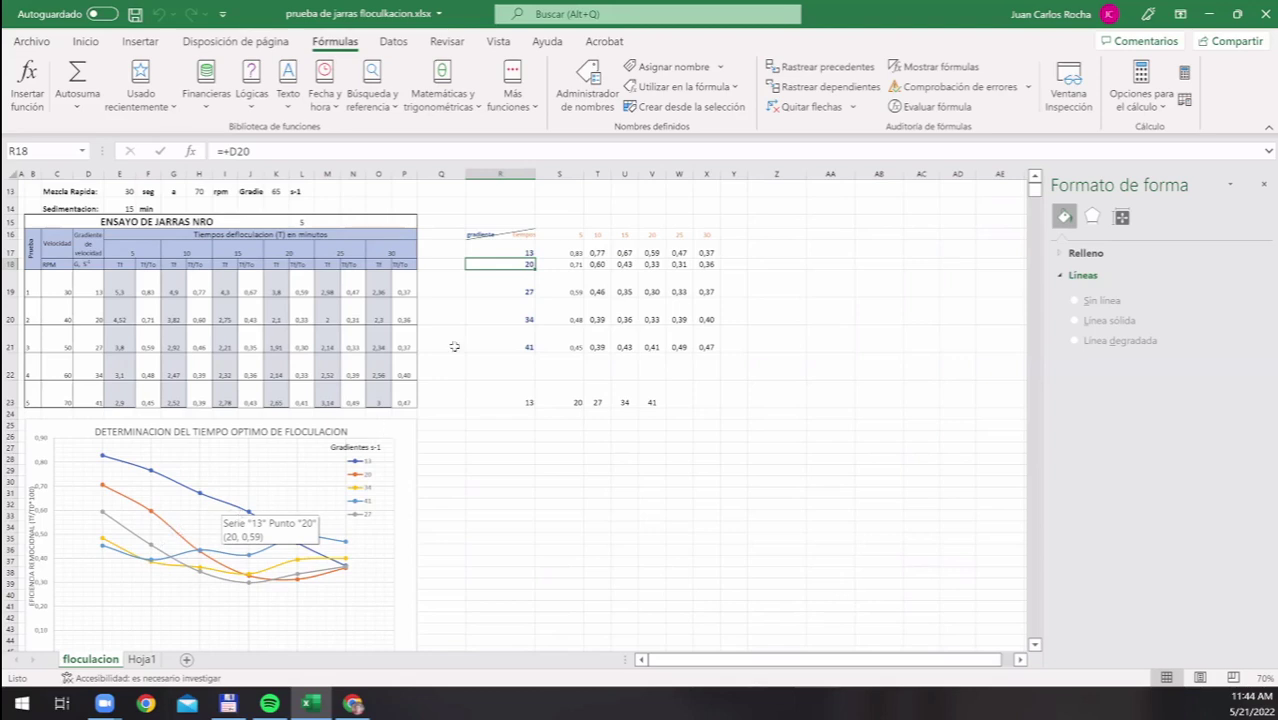
Inspect the source ranges of the 13, 20 and 27 gradient series in the optimal flocculation time chart
{"action": "left_click", "coordinate": [249, 511]}
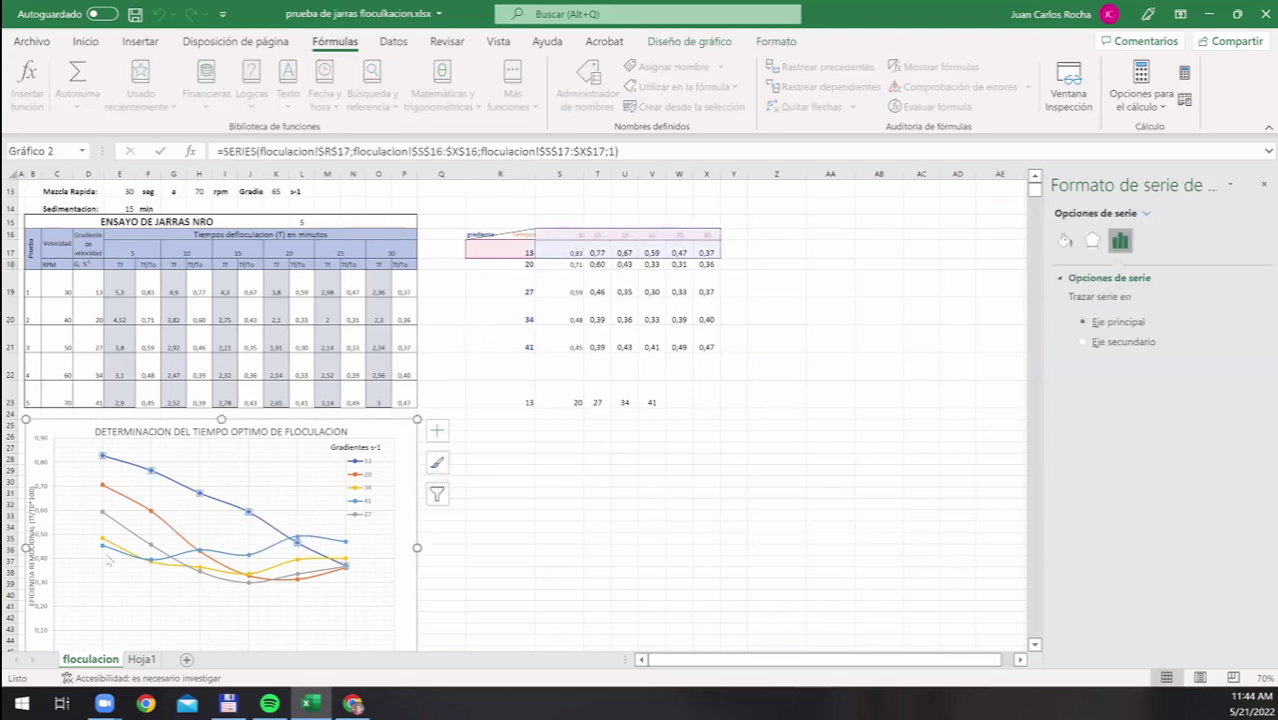
{"action": "left_click", "coordinate": [151, 511]}
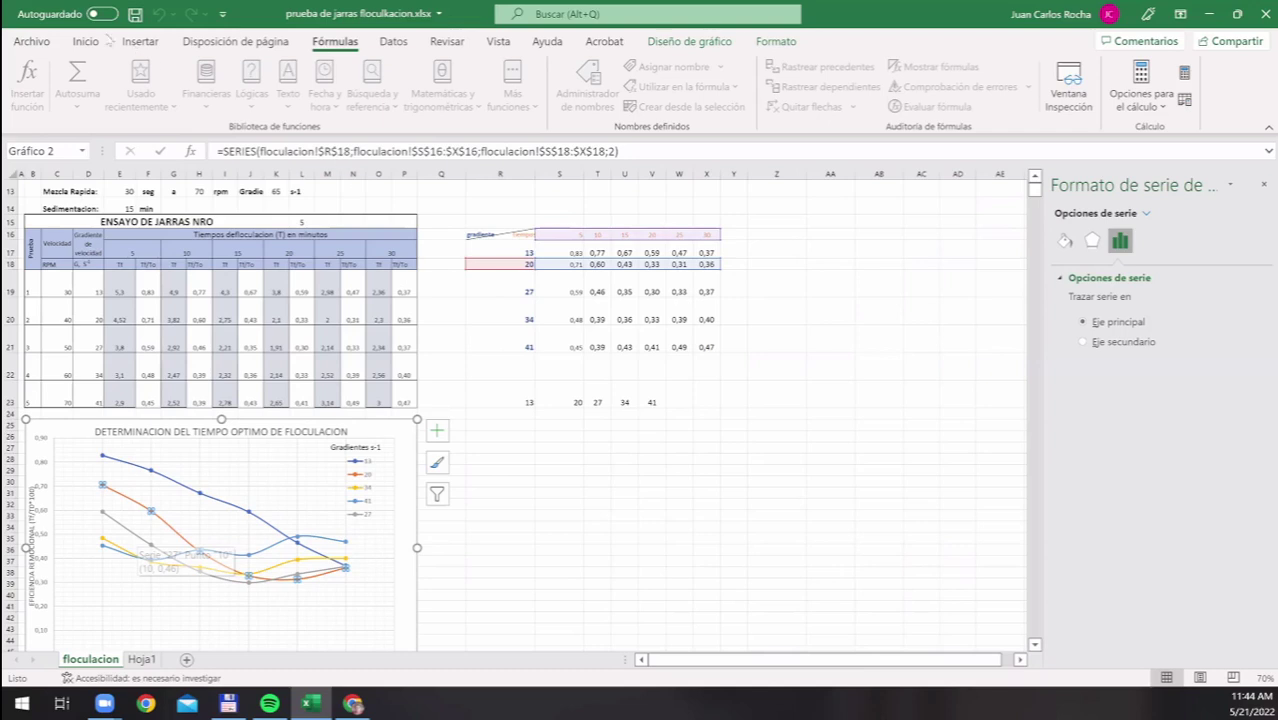
{"action": "key", "text": "Right"}
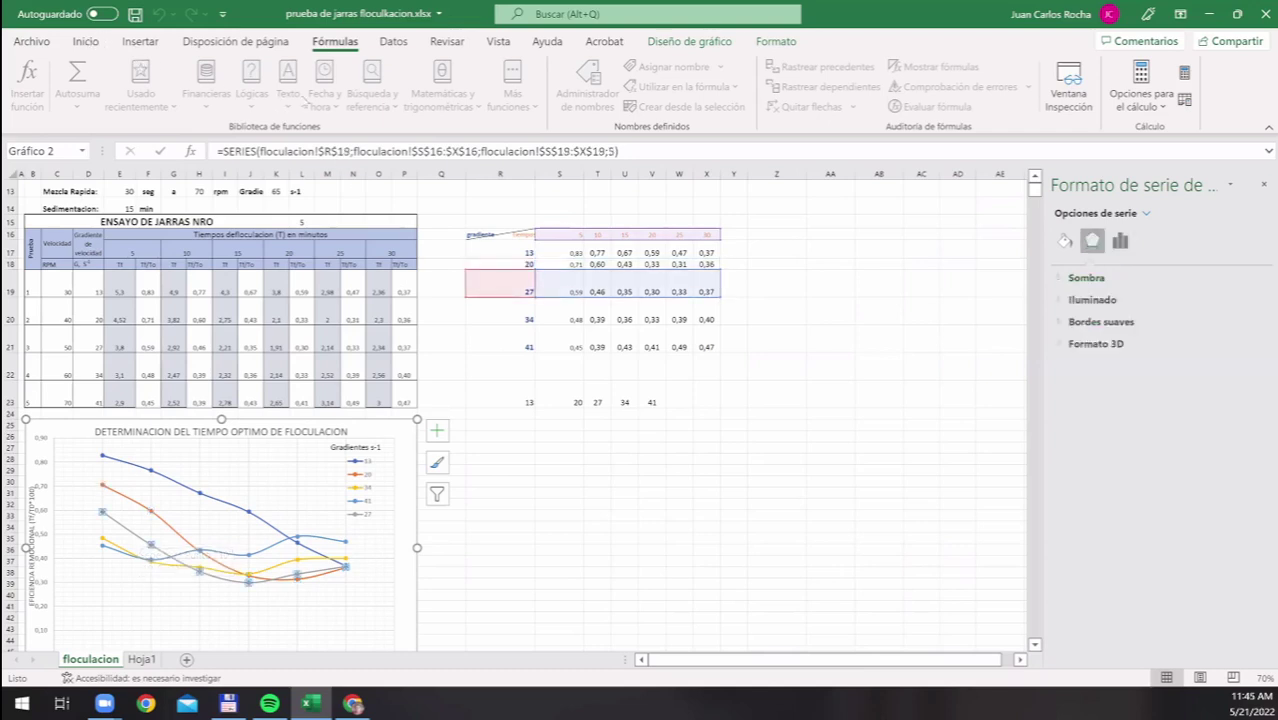
Left-align the gradient values in R17 to R23 of the auxiliary table
{"action": "left_click_drag", "start_coordinate": [500, 252], "coordinate": [507, 316]}
{"action": "left_click", "coordinate": [530, 403], "text": "shift"}
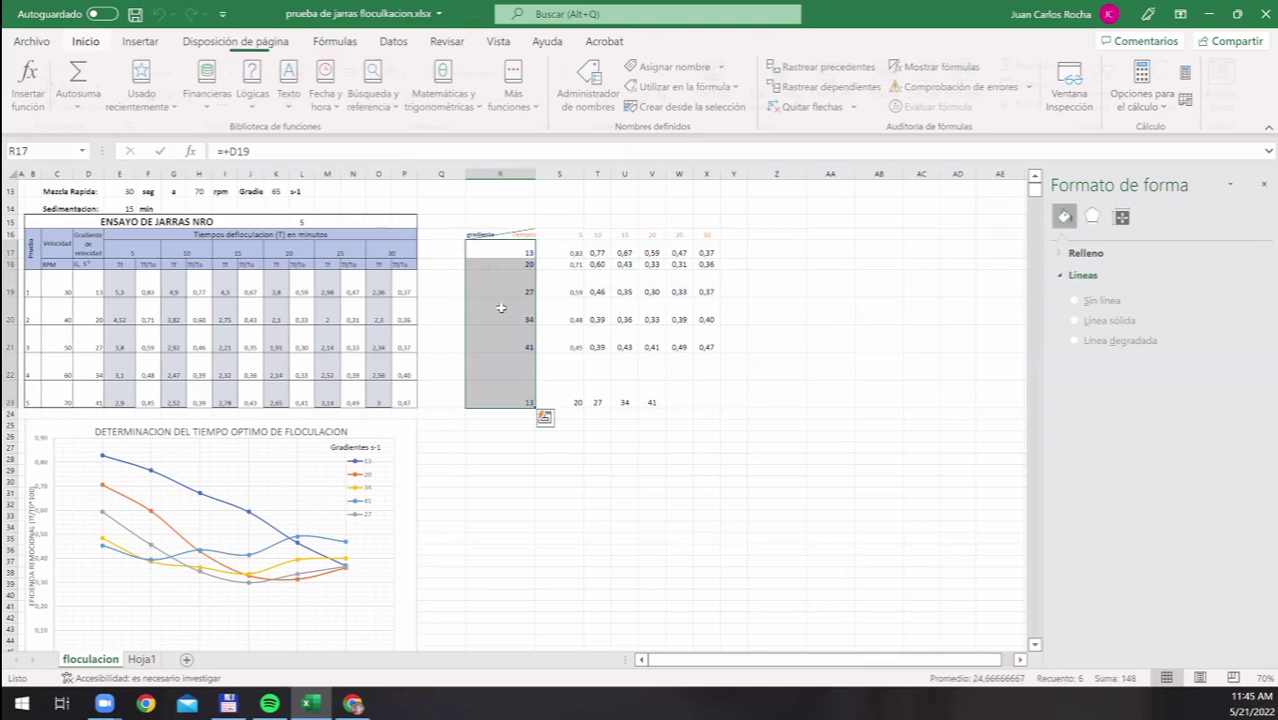
{"action": "left_click", "coordinate": [336, 99]}
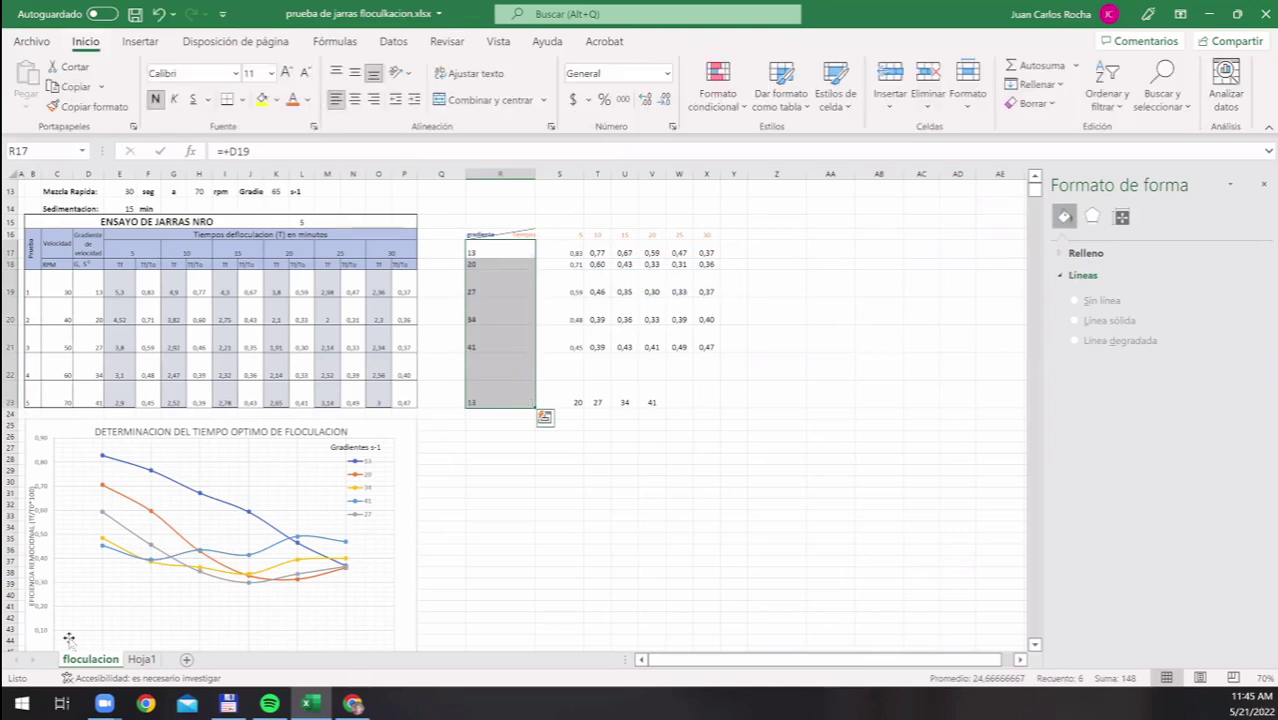
{"action": "left_click", "coordinate": [559, 470]}
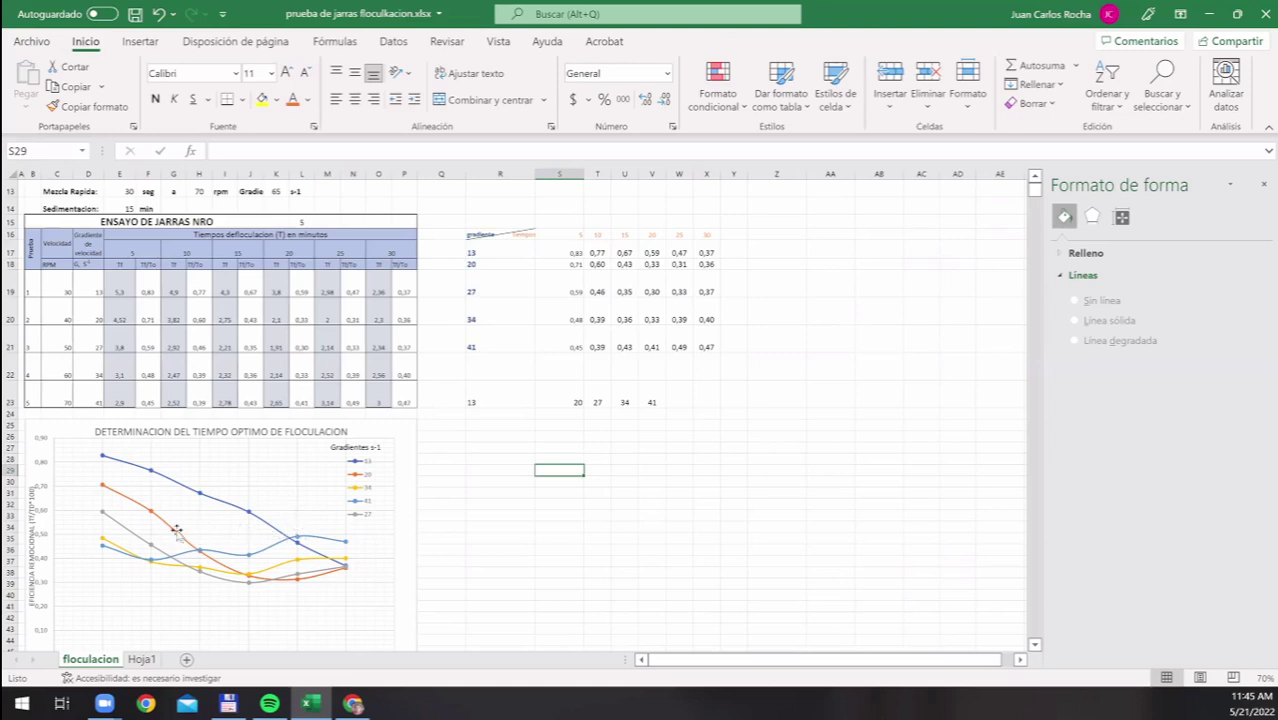
Inspect the source ranges of the 34 and 41 gradient series in the optimal flocculation time chart
{"action": "left_click", "coordinate": [248, 576]}
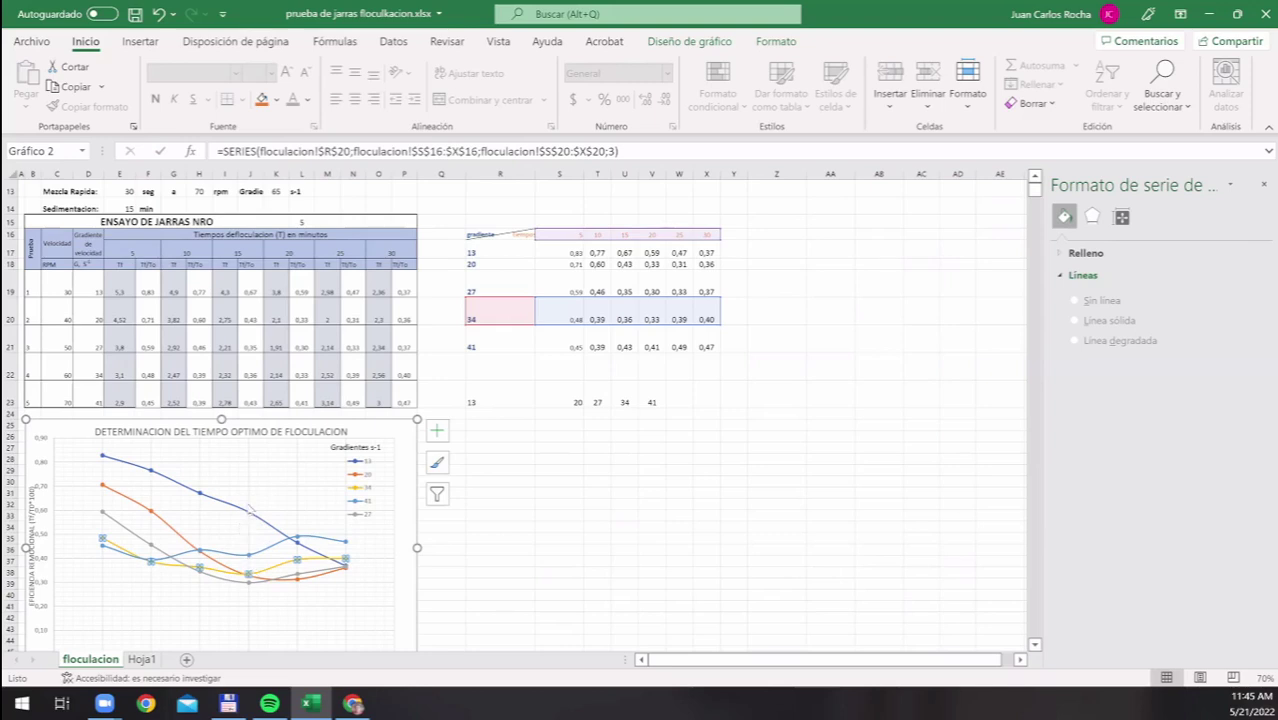
{"action": "key", "text": "Up"}
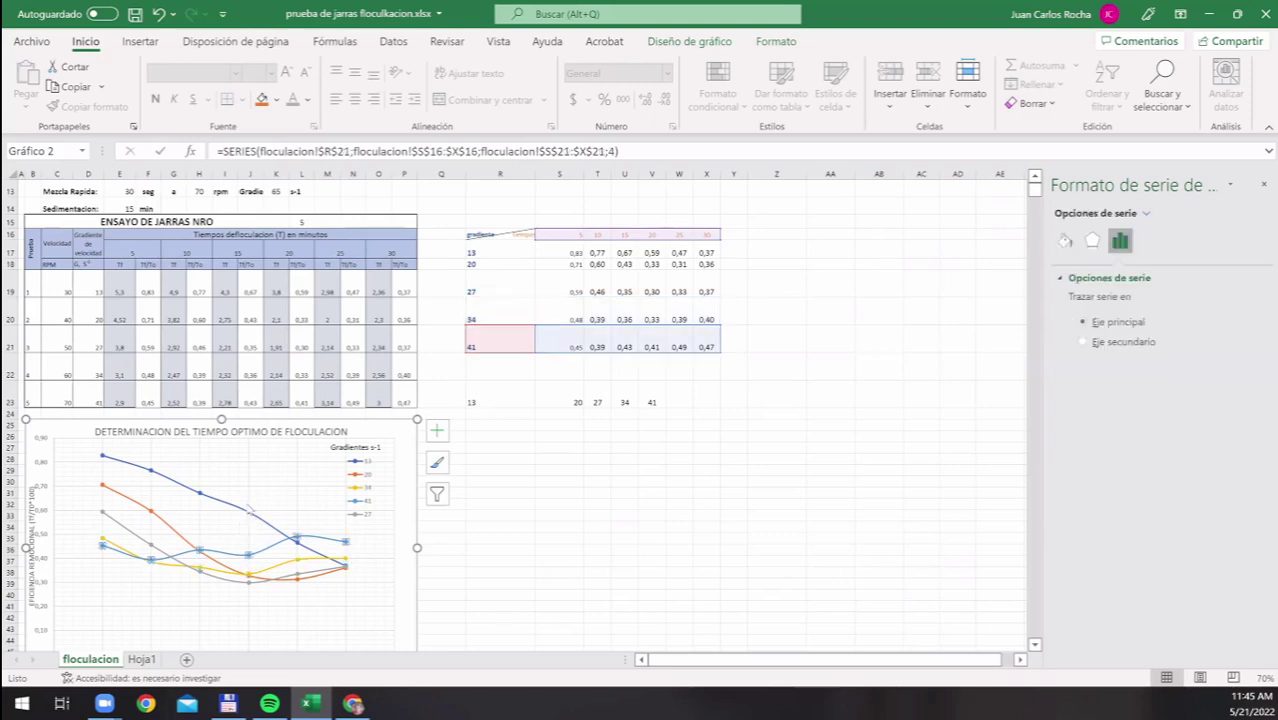
{"action": "left_click", "coordinate": [250, 497]}
Compare the optimal flocculation time chart with the optimal gradient chart and the calculation tables beside it
{"action": "scroll", "coordinate": [250, 497], "scroll_direction": "down", "scroll_amount": 2}
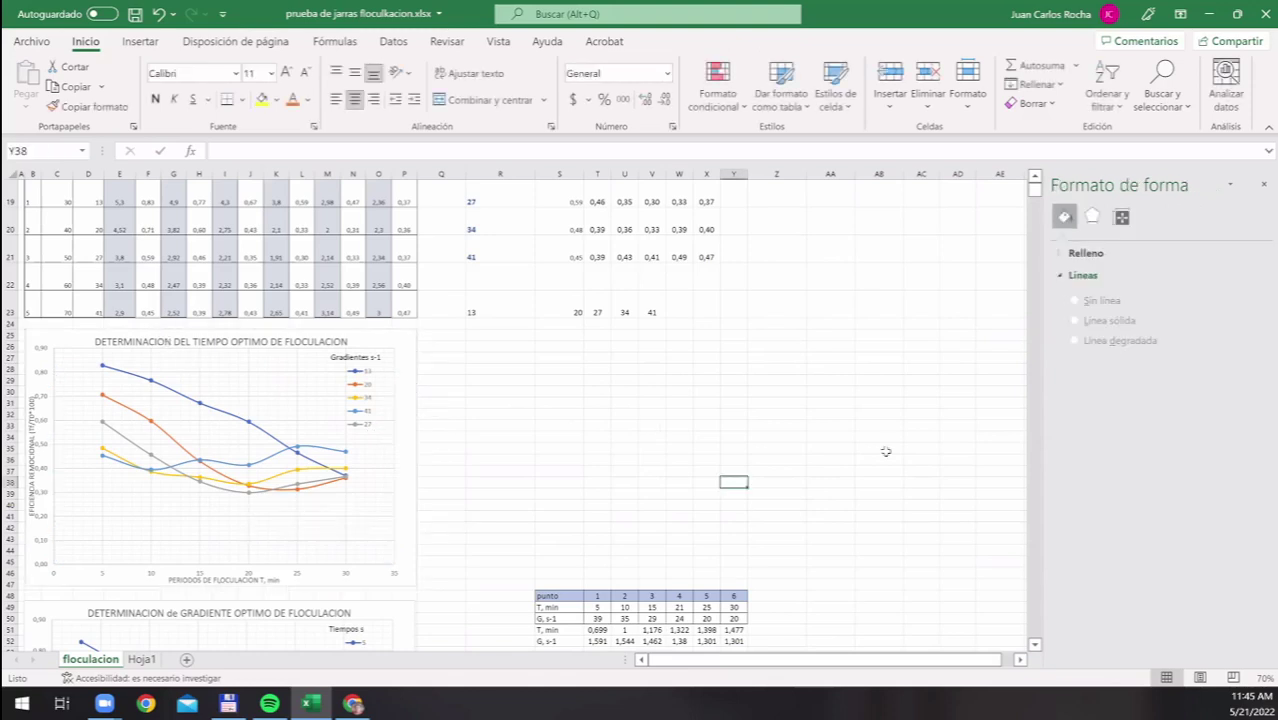
{"action": "left_click", "coordinate": [688, 448]}
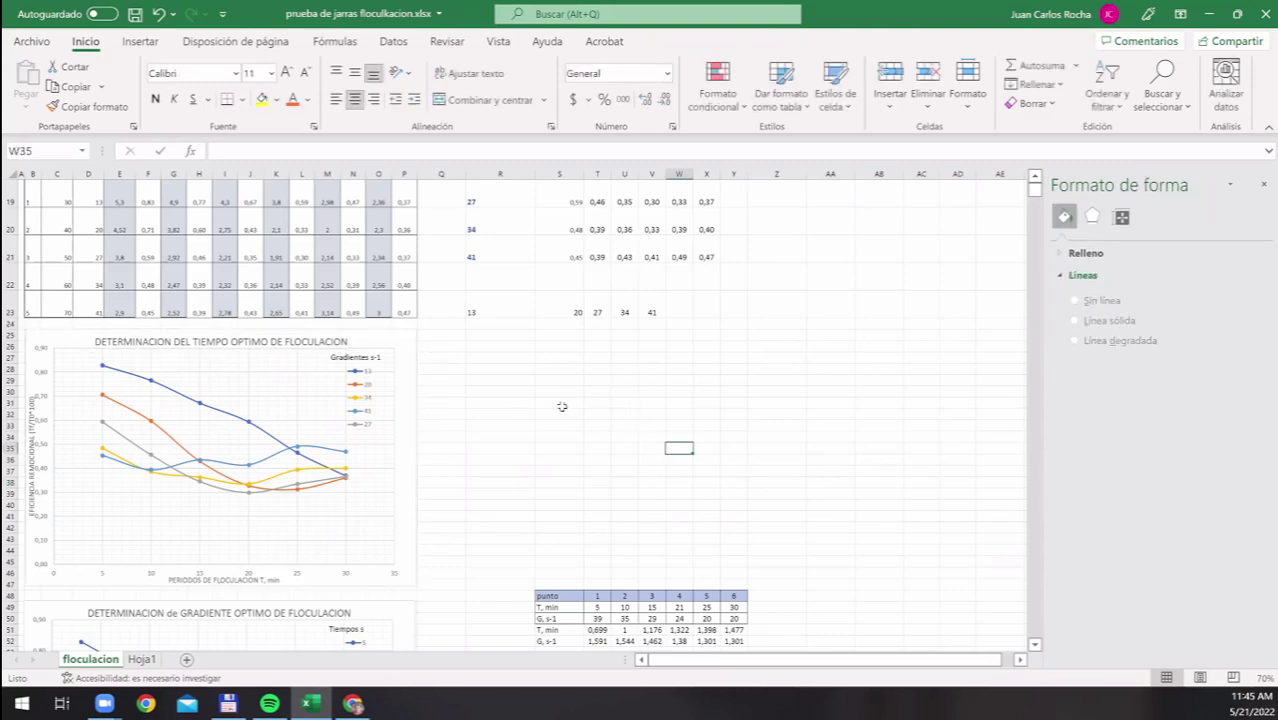
{"action": "scroll", "coordinate": [562, 406], "scroll_direction": "down", "scroll_amount": 2}
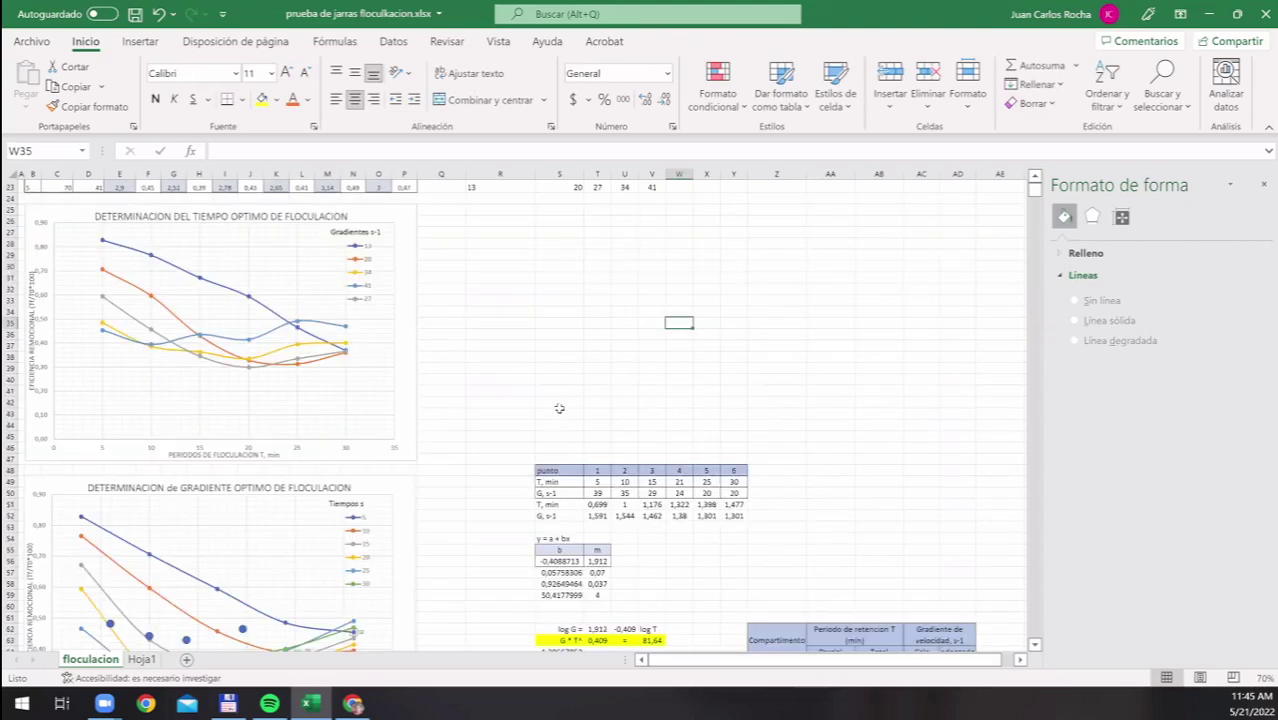
{"action": "scroll", "coordinate": [196, 425], "scroll_direction": "up", "scroll_amount": 2}
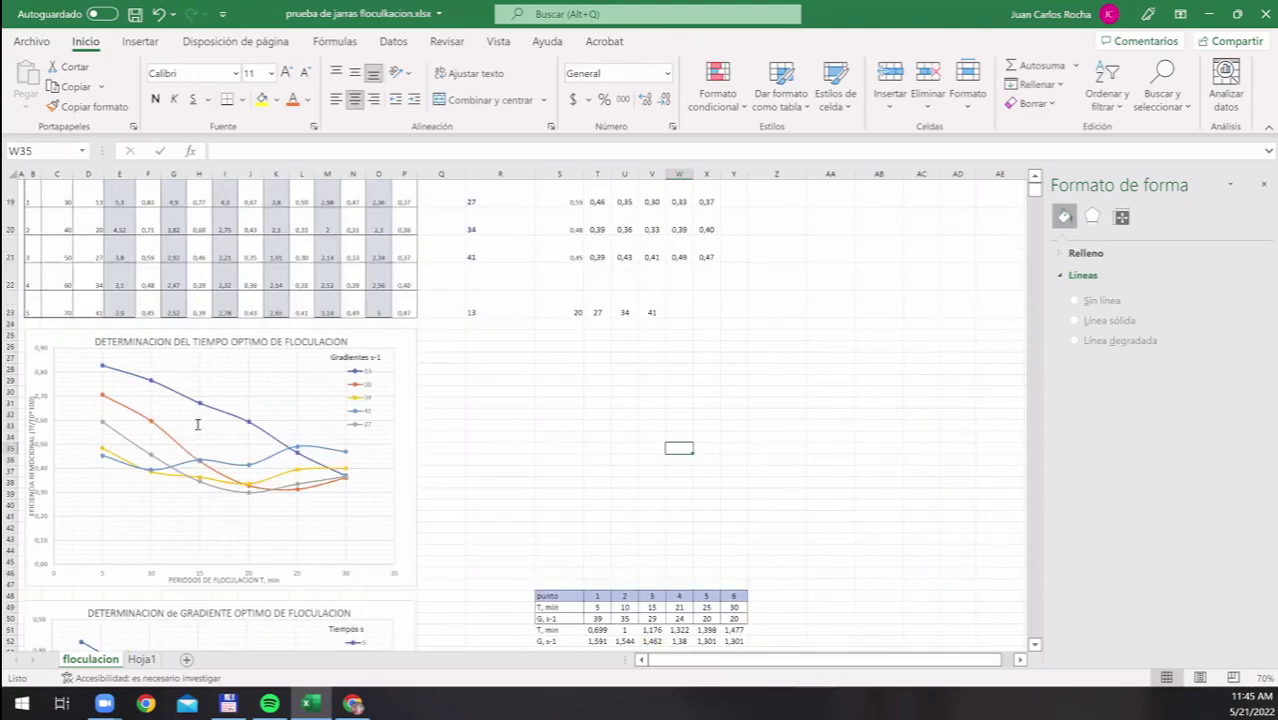
{"action": "scroll", "coordinate": [649, 328], "scroll_direction": "down", "scroll_amount": 1}
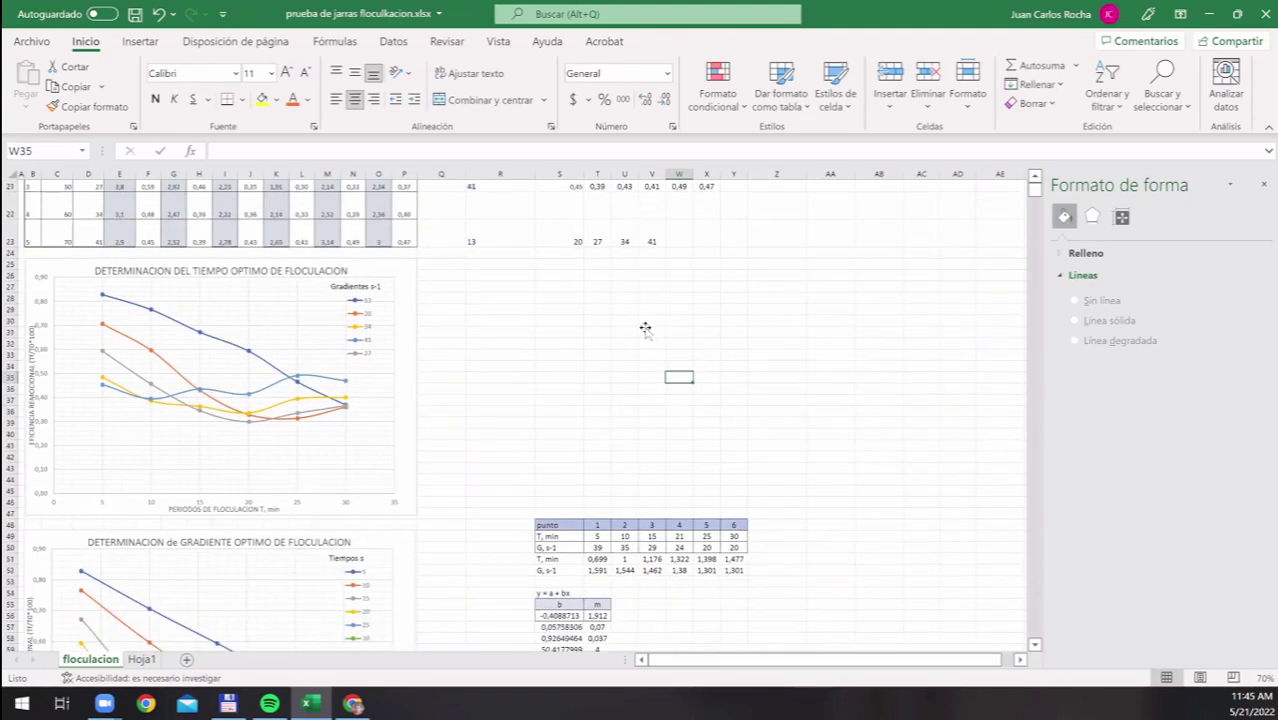
{"action": "scroll", "coordinate": [234, 366], "scroll_direction": "down", "scroll_amount": 2}
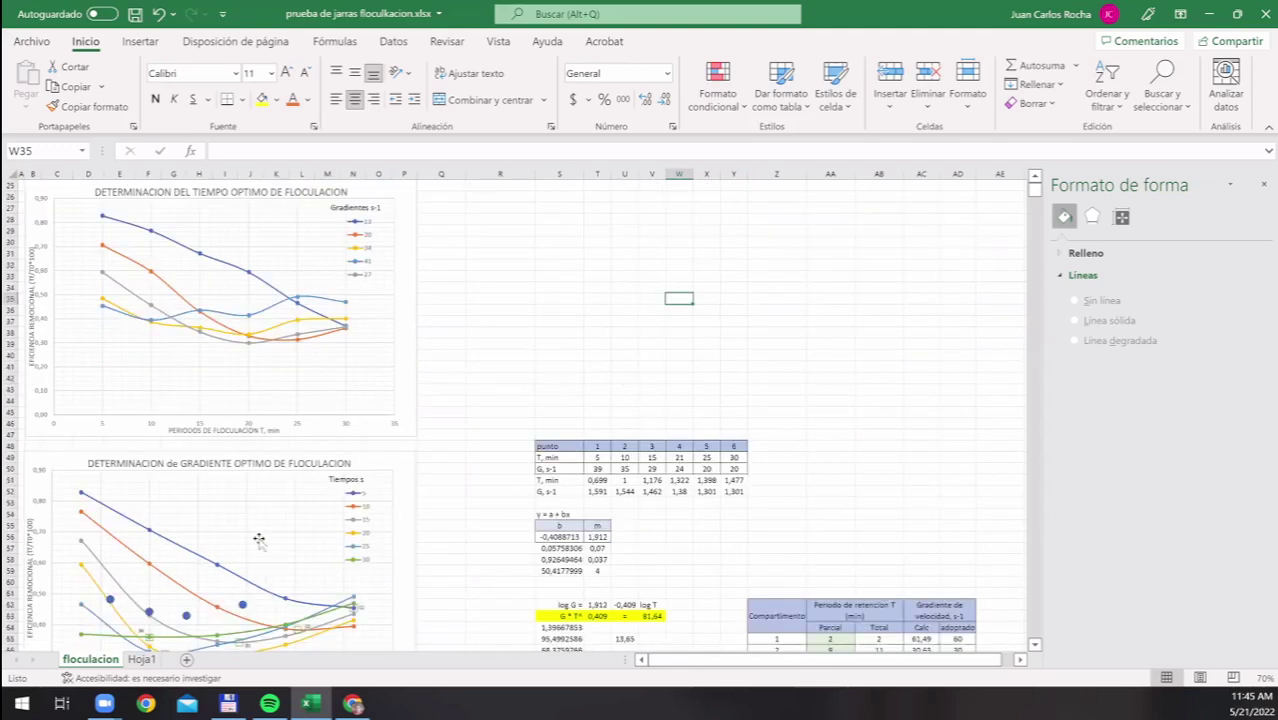
{"action": "scroll", "coordinate": [260, 530], "scroll_direction": "down", "scroll_amount": 1}
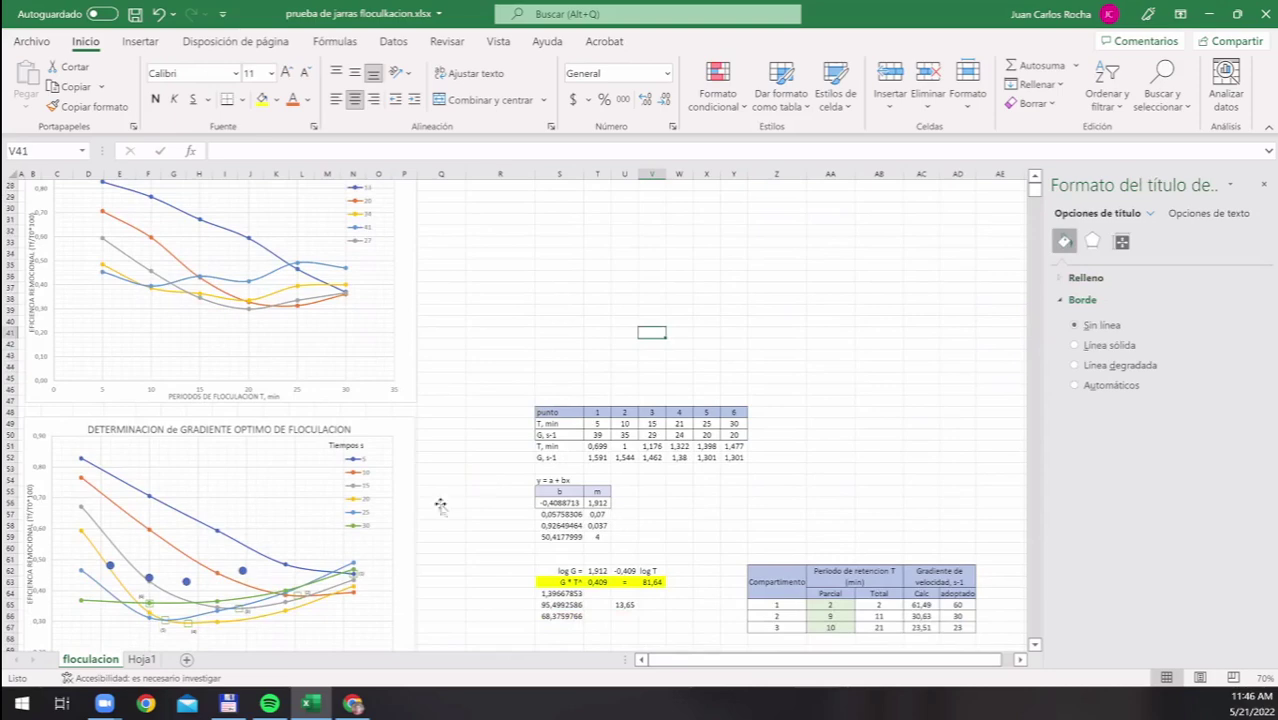
Select the 5-minute series of the optimal gradient chart and trace its source ranges in the auxiliary table
{"action": "scroll", "coordinate": [277, 580], "scroll_direction": "up", "scroll_amount": 4}
{"action": "left_click", "coordinate": [212, 604]}
{"action": "left_click", "coordinate": [185, 618]}
{"action": "scroll", "coordinate": [669, 389], "scroll_direction": "down", "scroll_amount": 1}
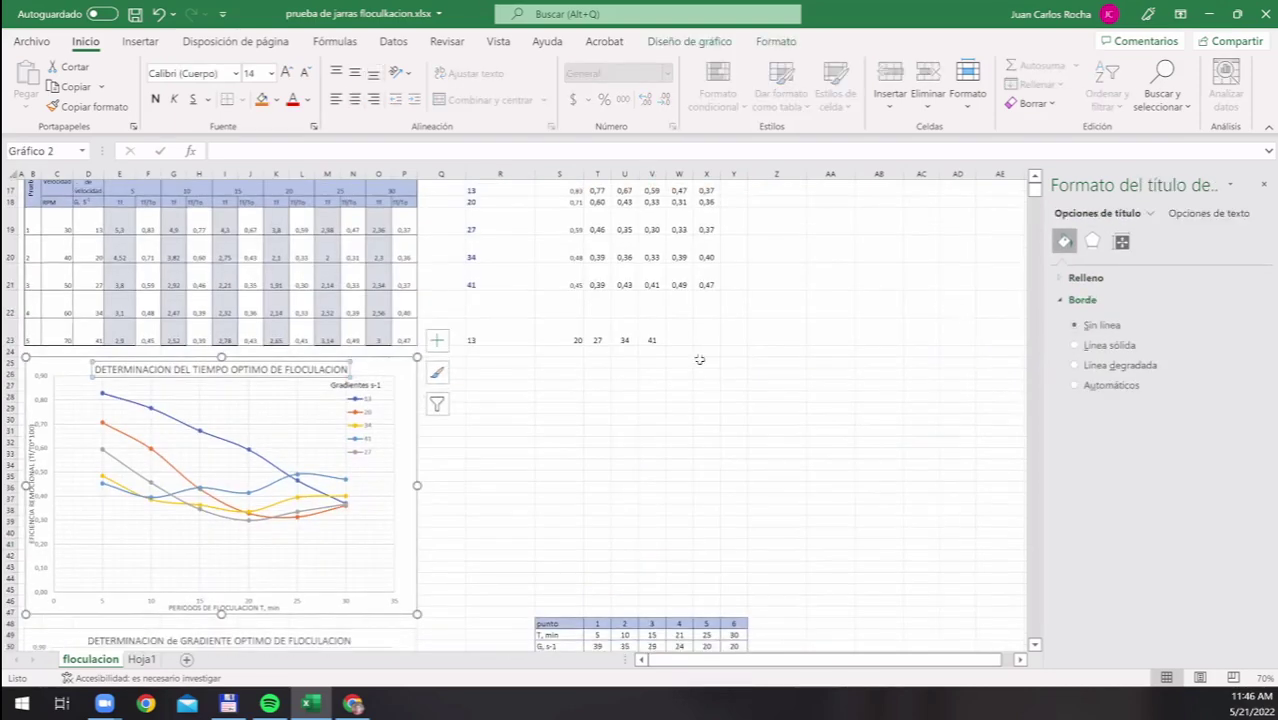
{"action": "scroll", "coordinate": [700, 360], "scroll_direction": "down", "scroll_amount": 2}
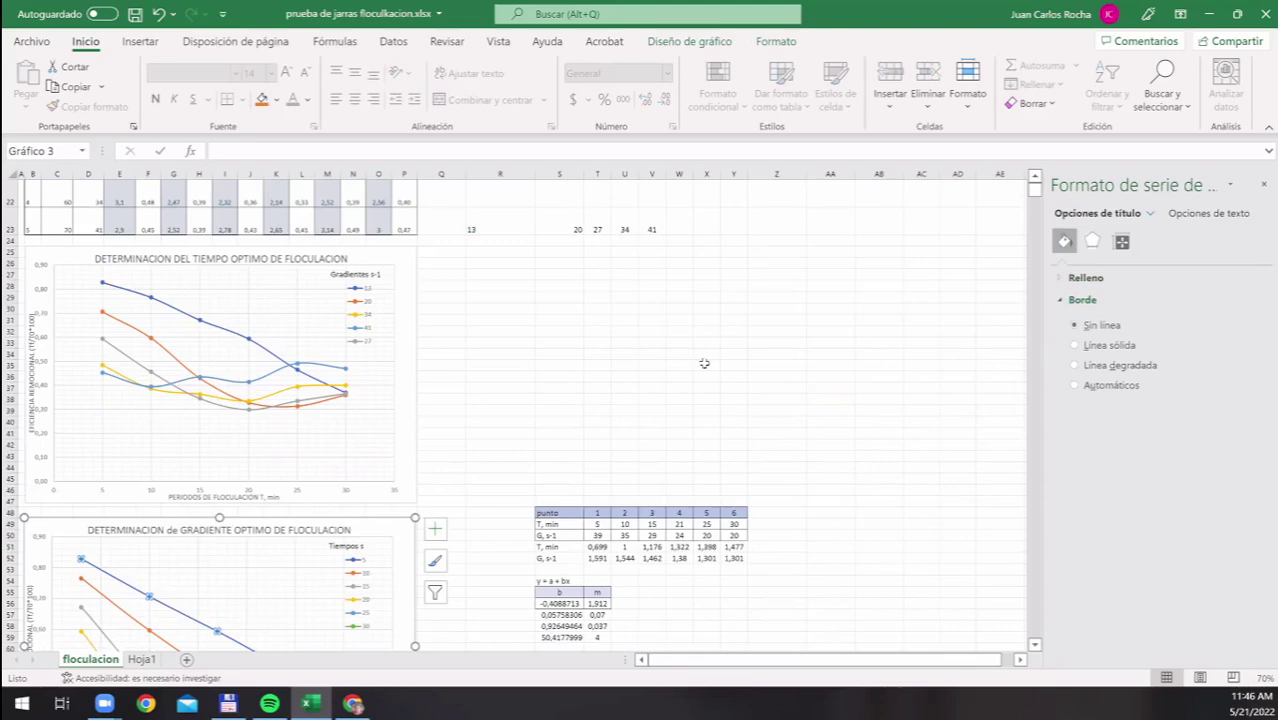
{"action": "scroll", "coordinate": [704, 363], "scroll_direction": "up", "scroll_amount": 5}
{"action": "scroll", "coordinate": [576, 401], "scroll_direction": "down", "scroll_amount": 1}
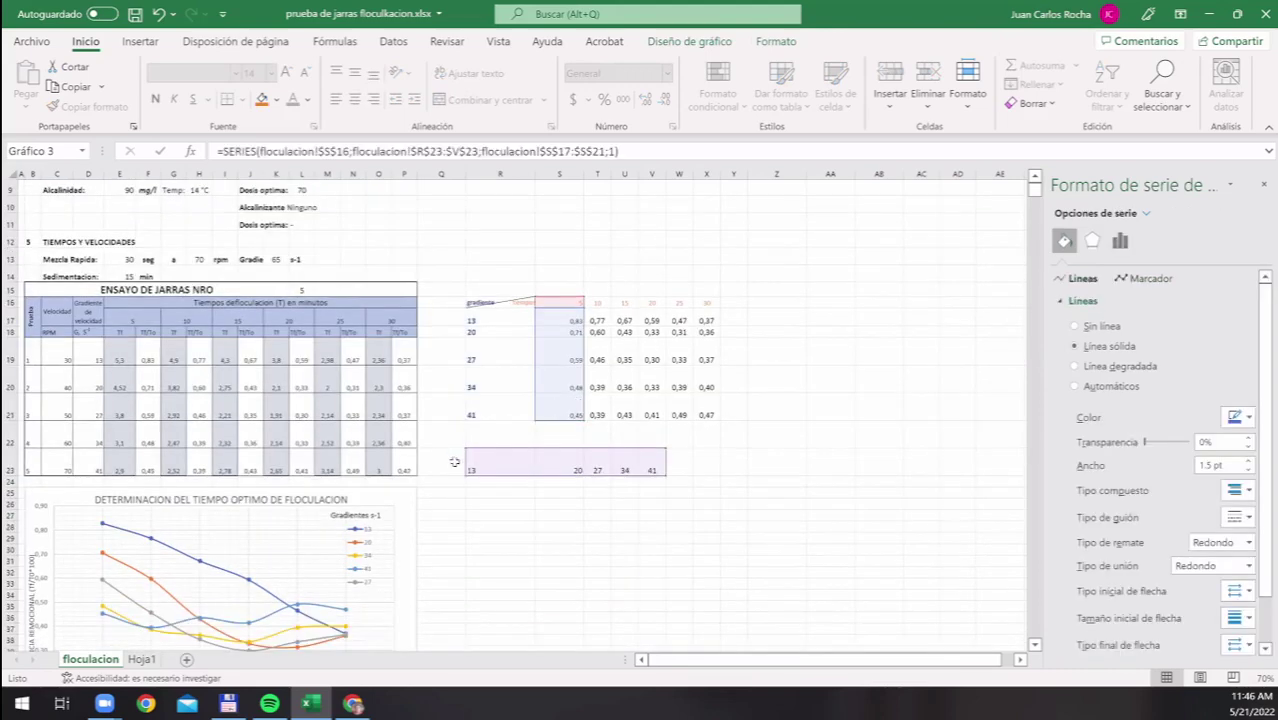
{"action": "scroll", "coordinate": [454, 462], "scroll_direction": "down", "scroll_amount": 1}
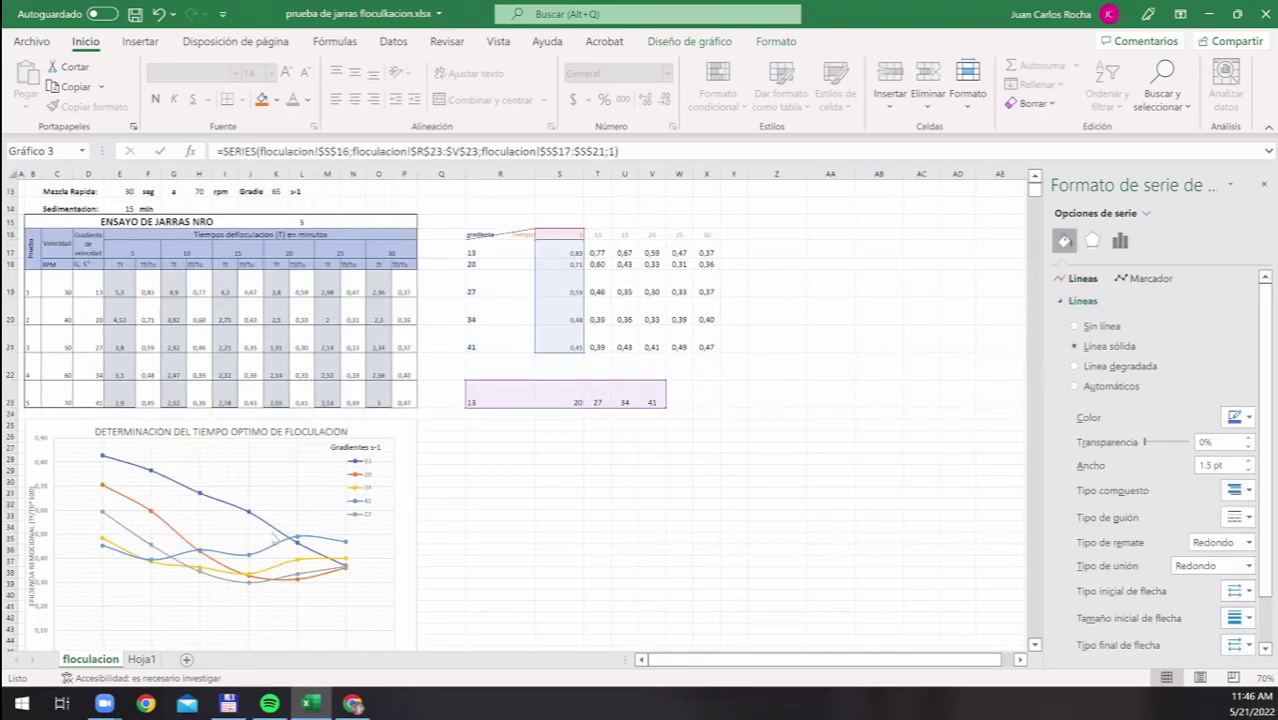
{"action": "scroll", "coordinate": [277, 532], "scroll_direction": "down", "scroll_amount": 2}
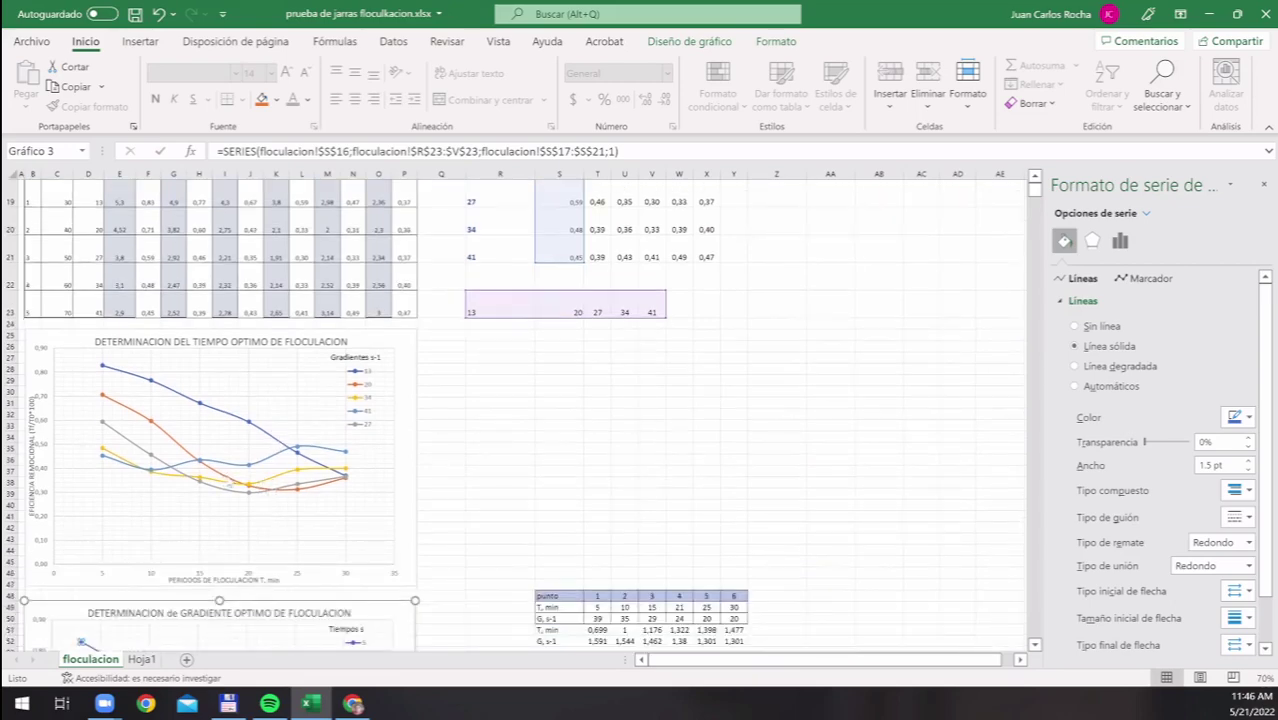
{"action": "scroll", "coordinate": [231, 484], "scroll_direction": "down", "scroll_amount": 2}
{"action": "scroll", "coordinate": [877, 296], "scroll_direction": "down", "scroll_amount": 4}
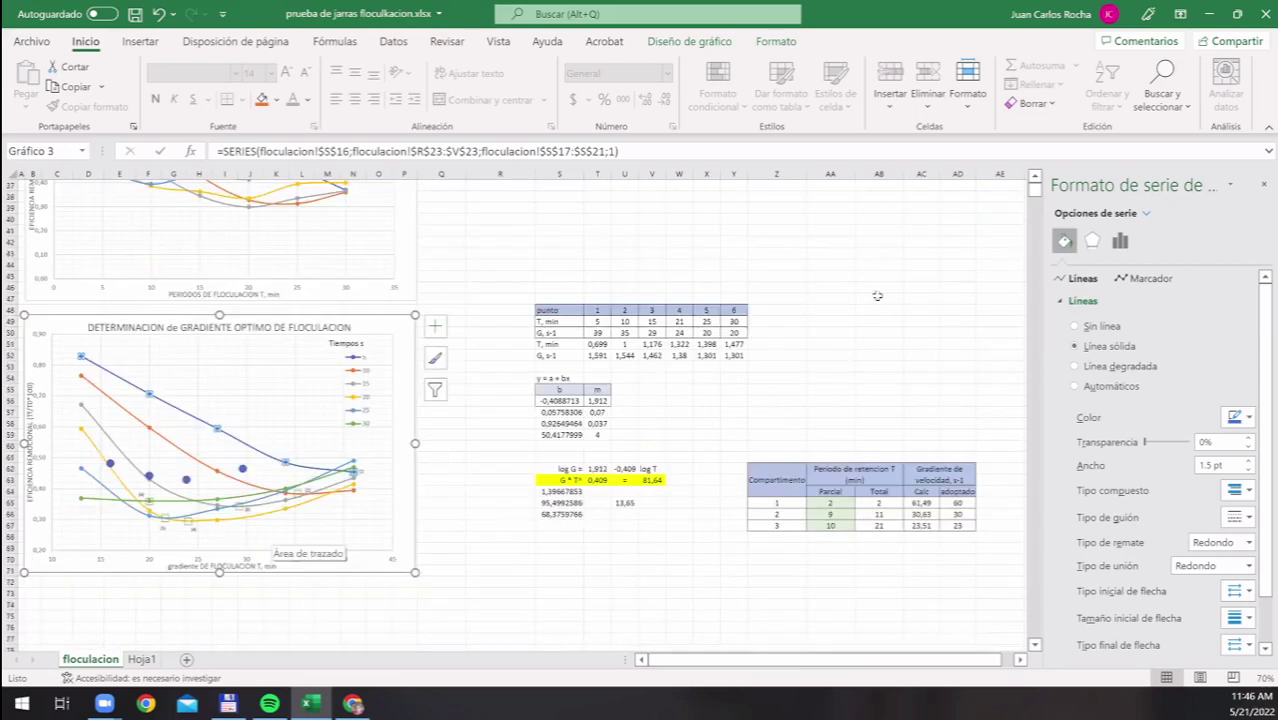
Switch to the 10-minute series of the optimal gradient chart and check its highlighted cells in the auxiliary table
{"action": "key", "text": "Up"}
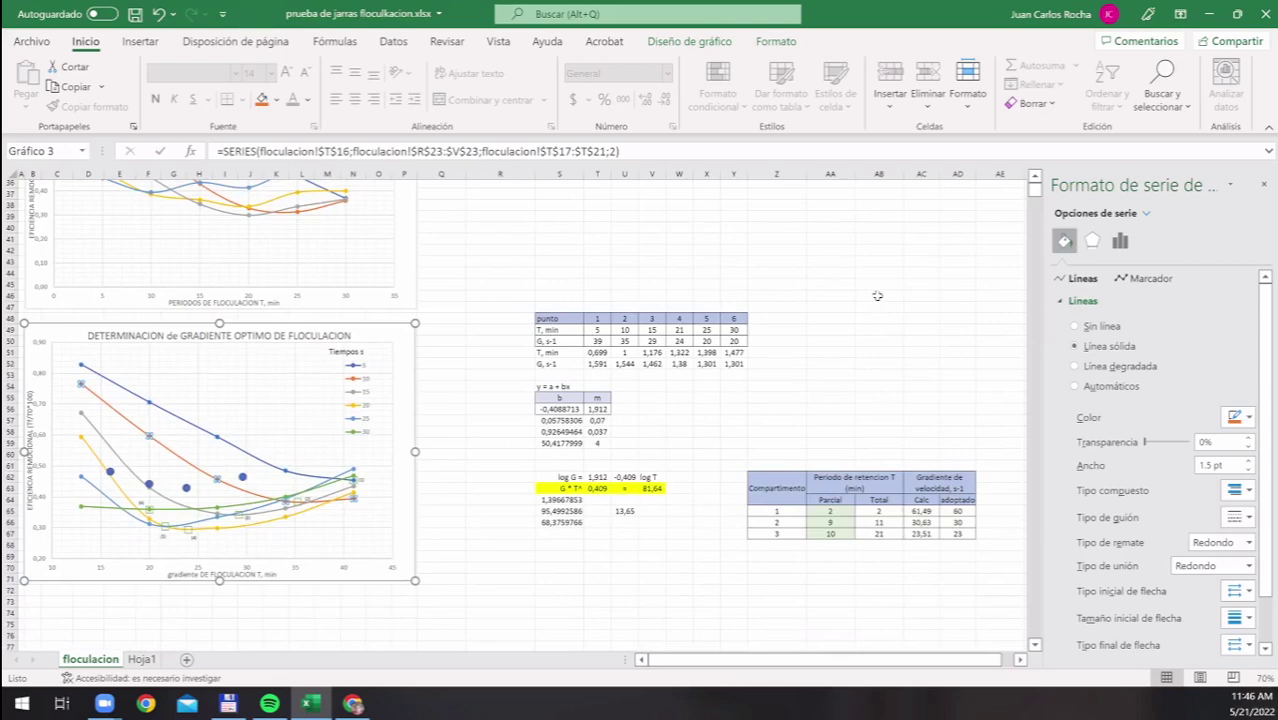
{"action": "scroll", "coordinate": [719, 328], "scroll_direction": "up", "scroll_amount": 4}
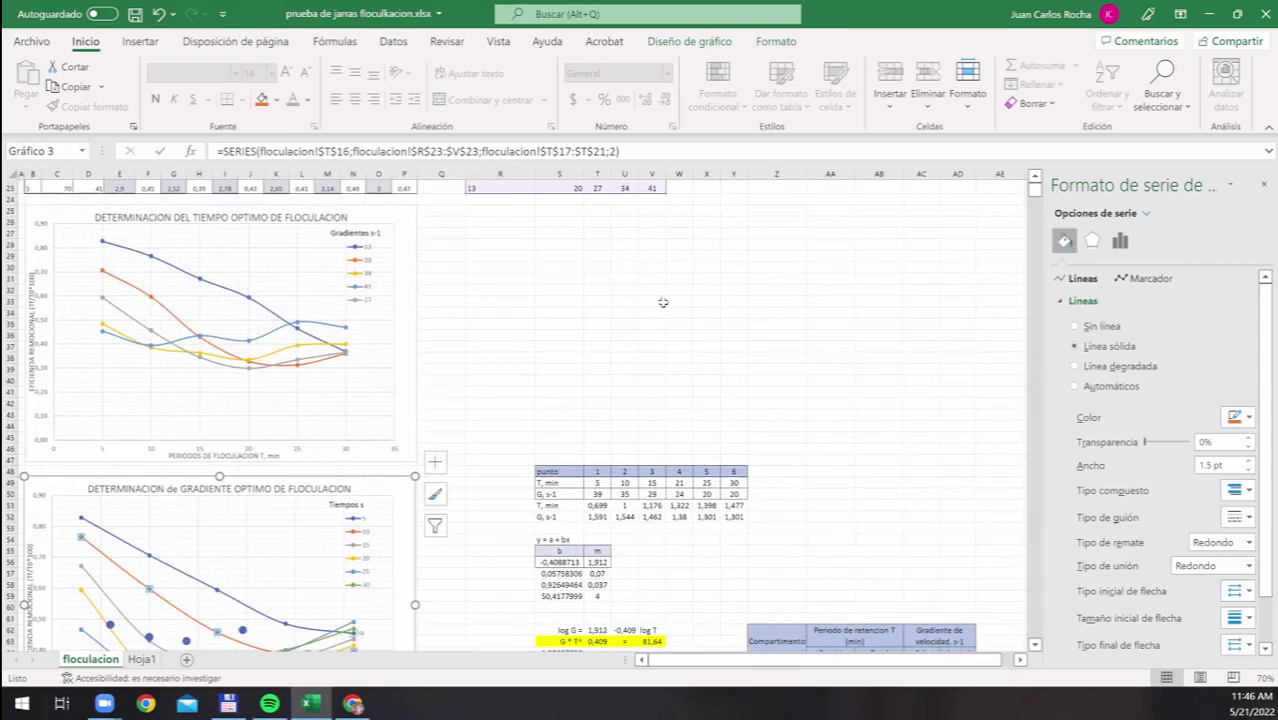
{"action": "scroll", "coordinate": [640, 302], "scroll_direction": "up", "scroll_amount": 2}
{"action": "scroll", "coordinate": [613, 302], "scroll_direction": "up", "scroll_amount": 2}
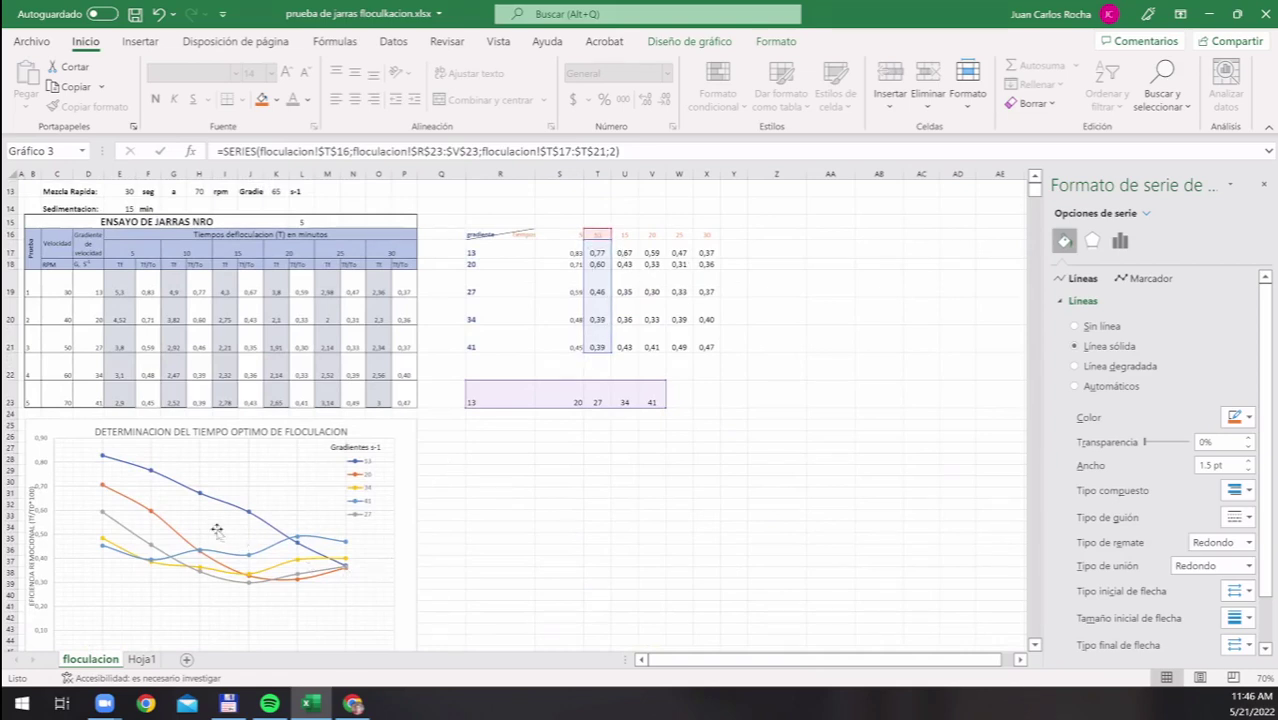
{"action": "scroll", "coordinate": [160, 552], "scroll_direction": "down", "scroll_amount": 1}
{"action": "scroll", "coordinate": [158, 553], "scroll_direction": "down", "scroll_amount": 6}
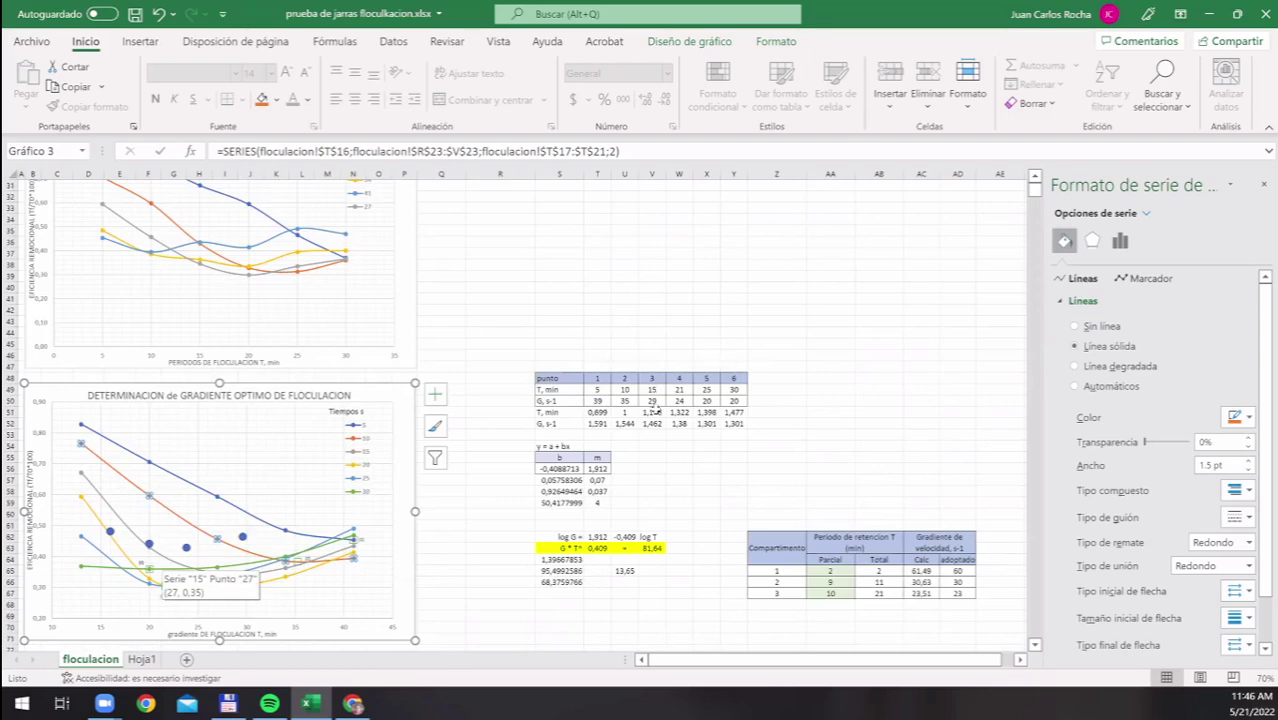
Switch to the 15-minute series of the optimal gradient chart and check its highlighted cells in the auxiliary table
{"action": "key", "text": "Up"}
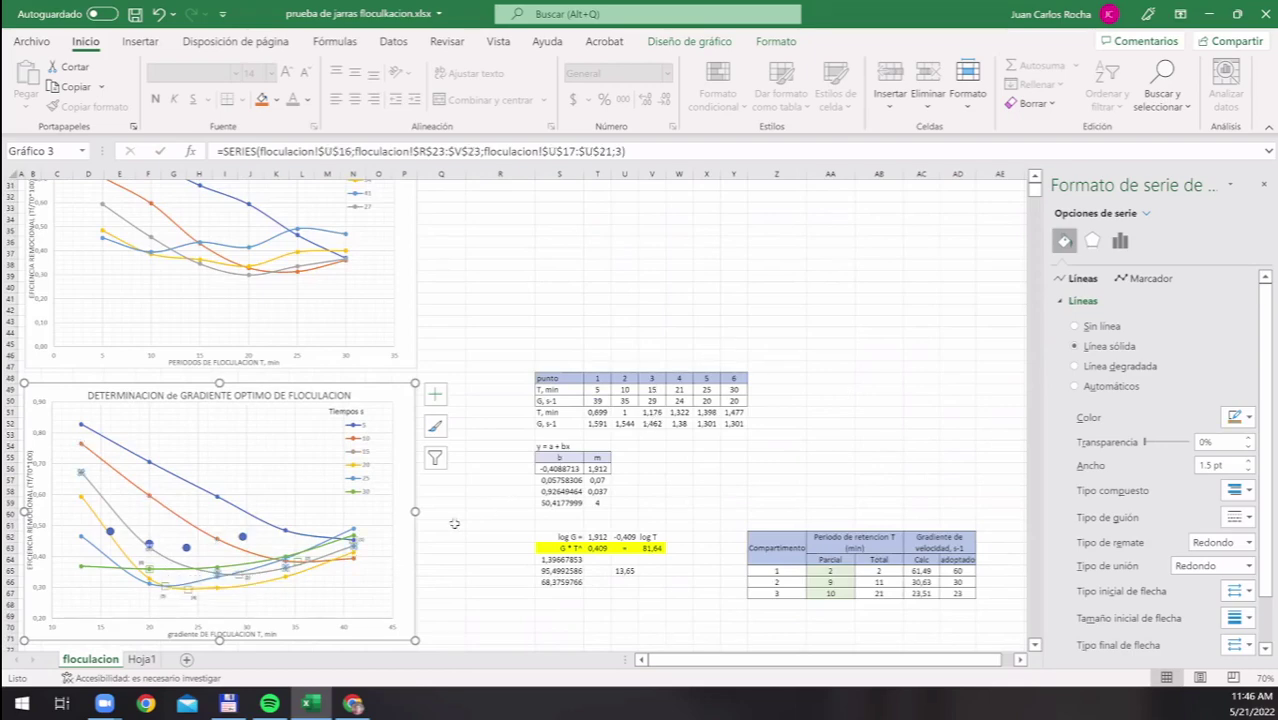
{"action": "scroll", "coordinate": [202, 624], "scroll_direction": "up", "scroll_amount": 7}
{"action": "scroll", "coordinate": [202, 624], "scroll_direction": "down", "scroll_amount": 3}
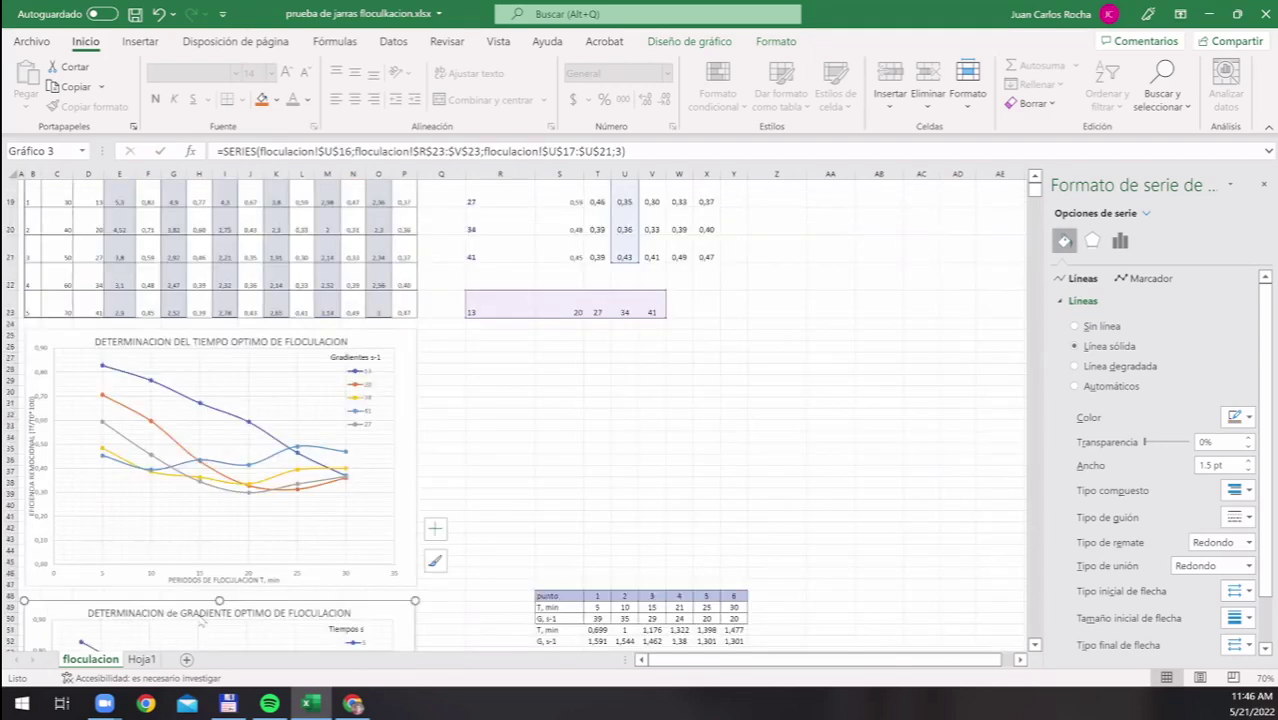
{"action": "scroll", "coordinate": [202, 622], "scroll_direction": "down", "scroll_amount": 1}
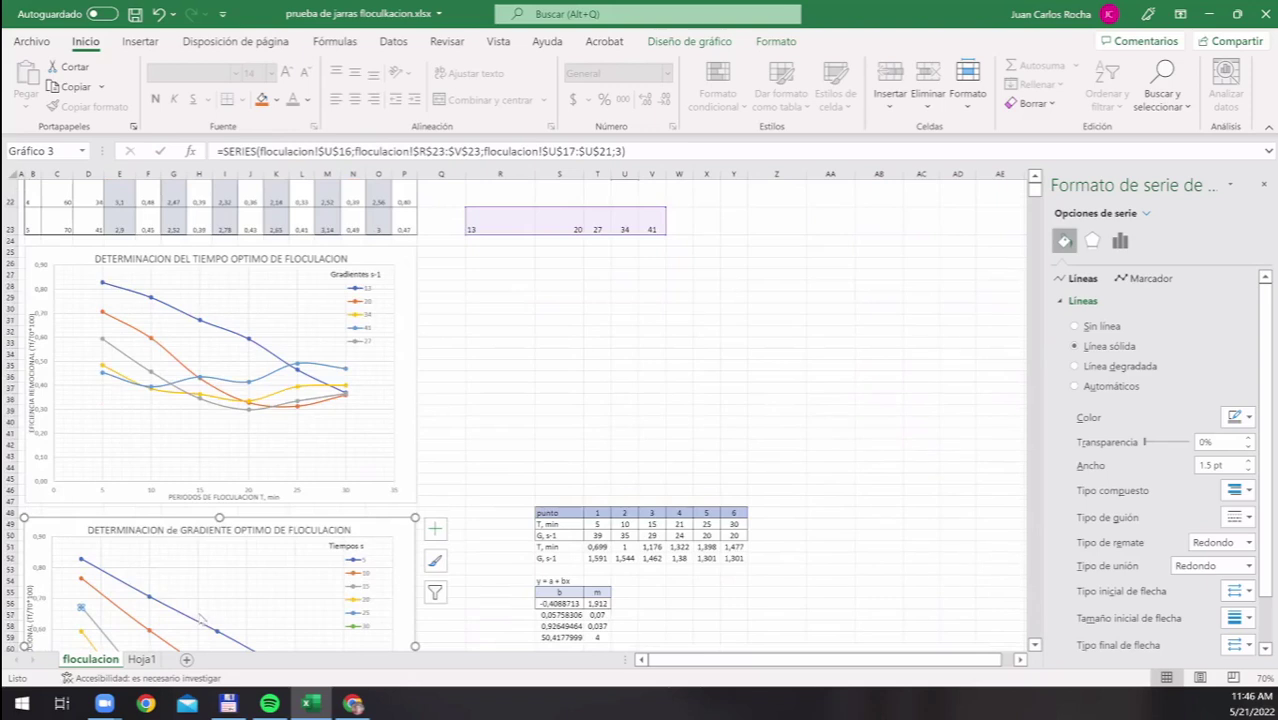
{"action": "scroll", "coordinate": [201, 617], "scroll_direction": "down", "scroll_amount": 2}
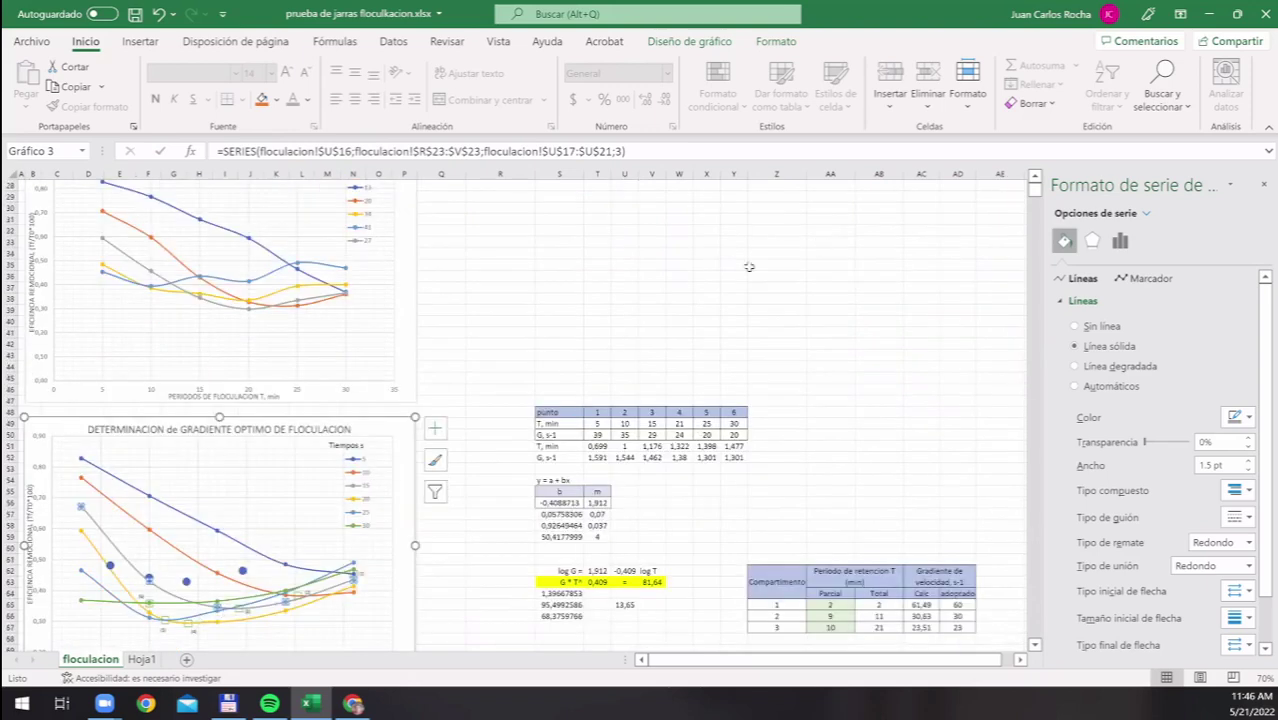
Move on through the 20- and 25-minute series of the optimal gradient chart and compare their curves with the auxiliary table columns
{"action": "key", "text": "Up"}
{"action": "key", "text": "Up"}
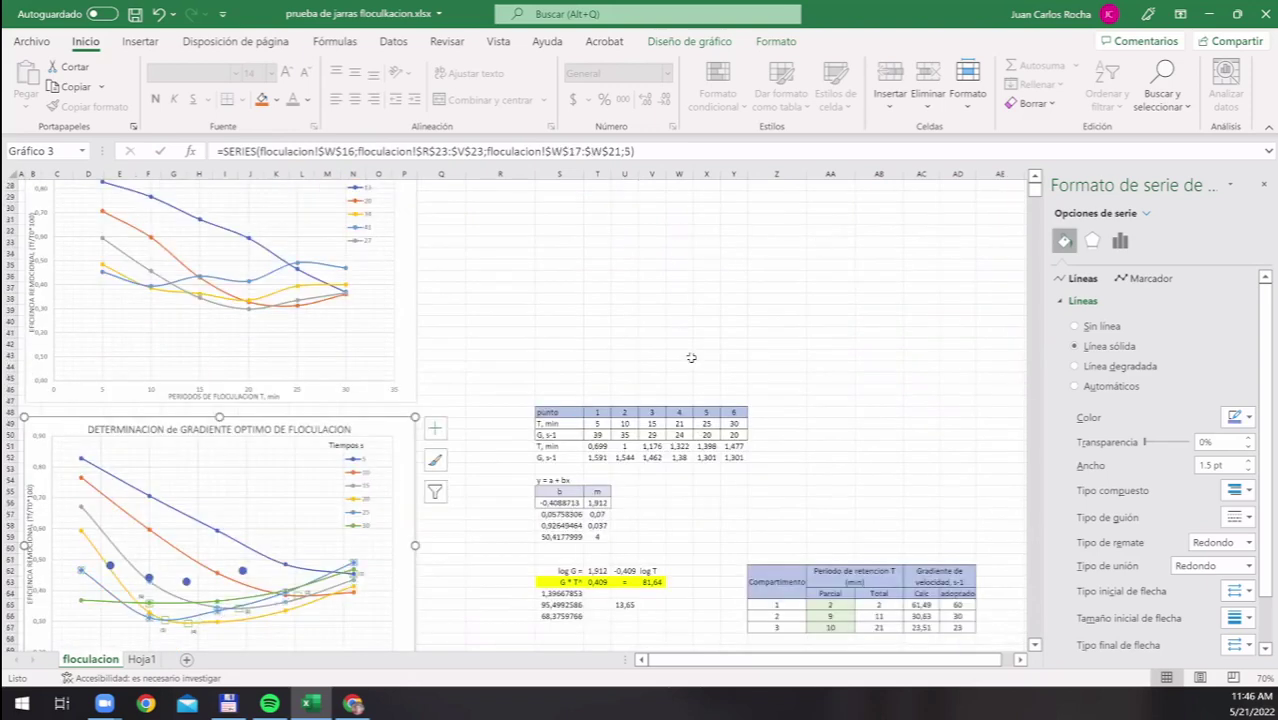
{"action": "key", "text": "Right"}
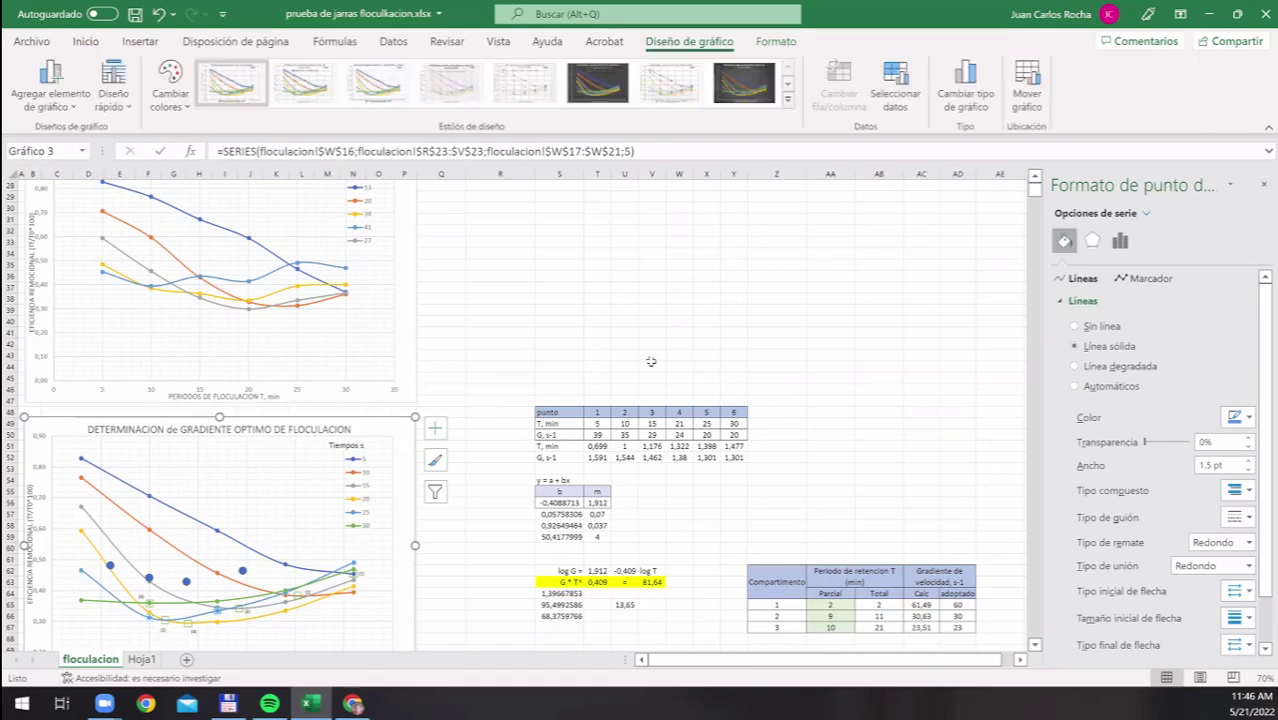
{"action": "scroll", "coordinate": [650, 361], "scroll_direction": "up", "scroll_amount": 7}
{"action": "scroll", "coordinate": [442, 556], "scroll_direction": "down", "scroll_amount": 5}
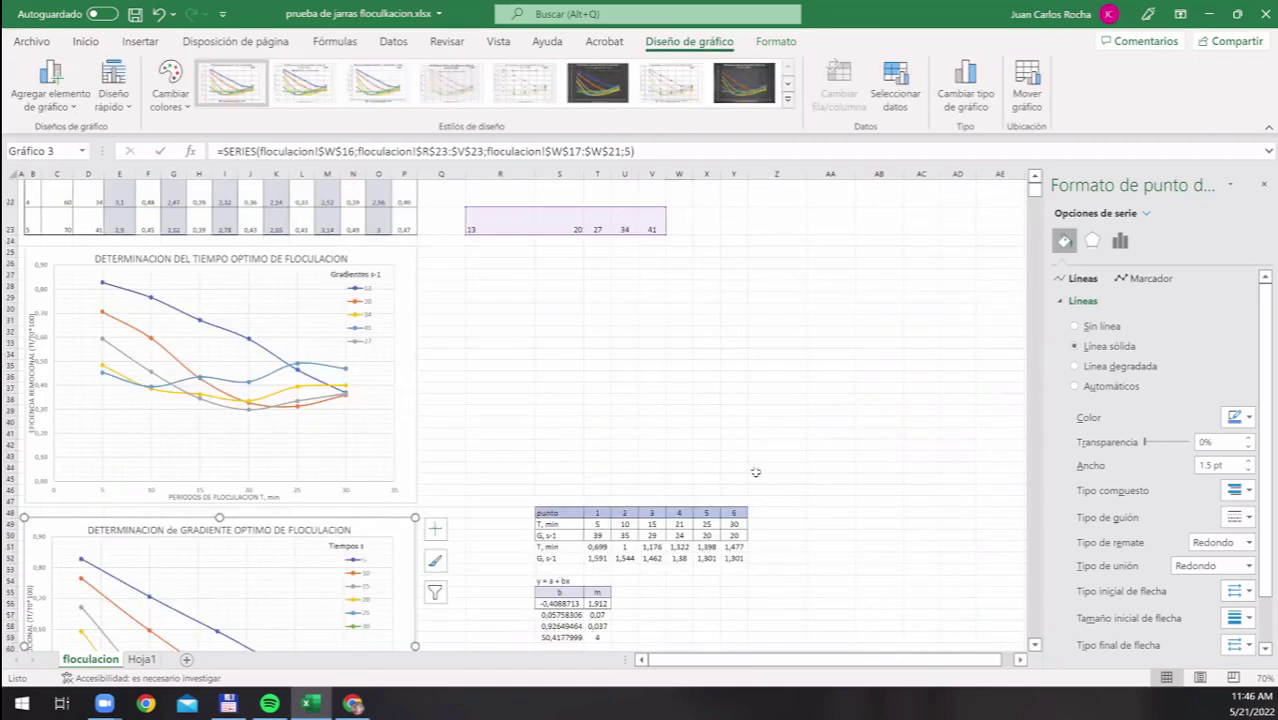
{"action": "scroll", "coordinate": [175, 542], "scroll_direction": "up", "scroll_amount": 4}
{"action": "scroll", "coordinate": [127, 580], "scroll_direction": "down", "scroll_amount": 1}
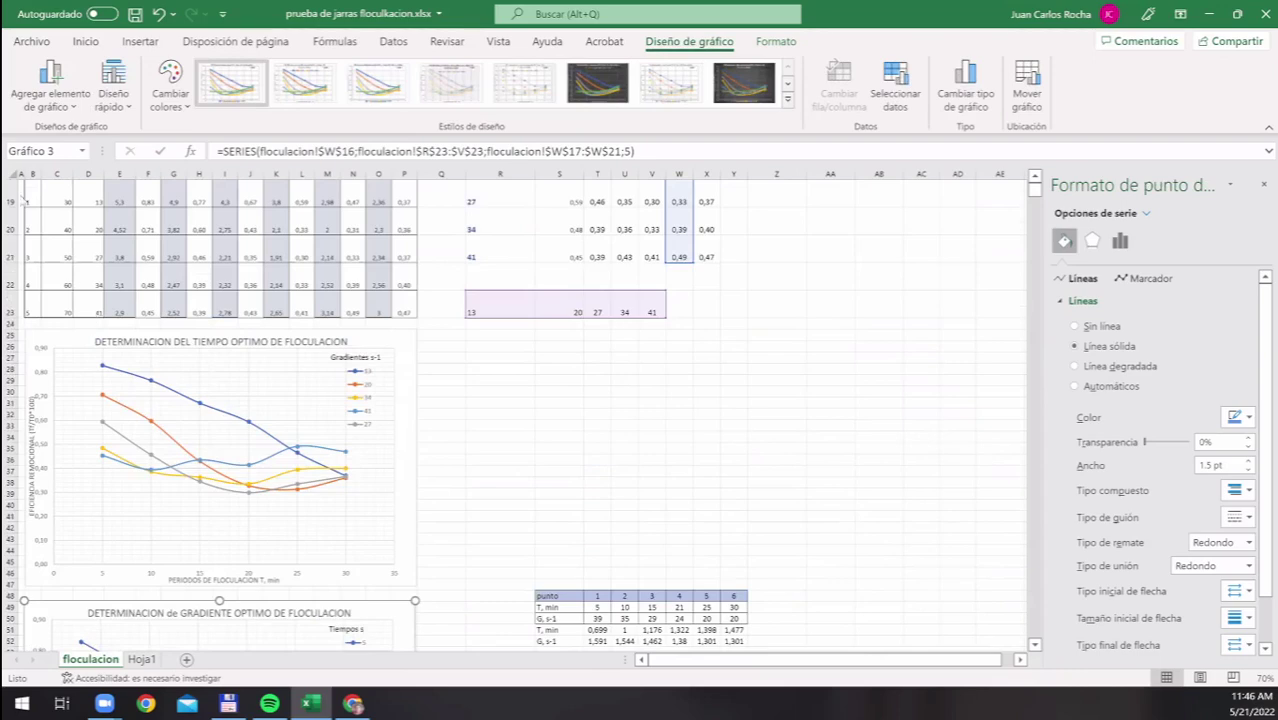
{"action": "scroll", "coordinate": [140, 615], "scroll_direction": "down", "scroll_amount": 3}
{"action": "scroll", "coordinate": [390, 584], "scroll_direction": "down", "scroll_amount": 2}
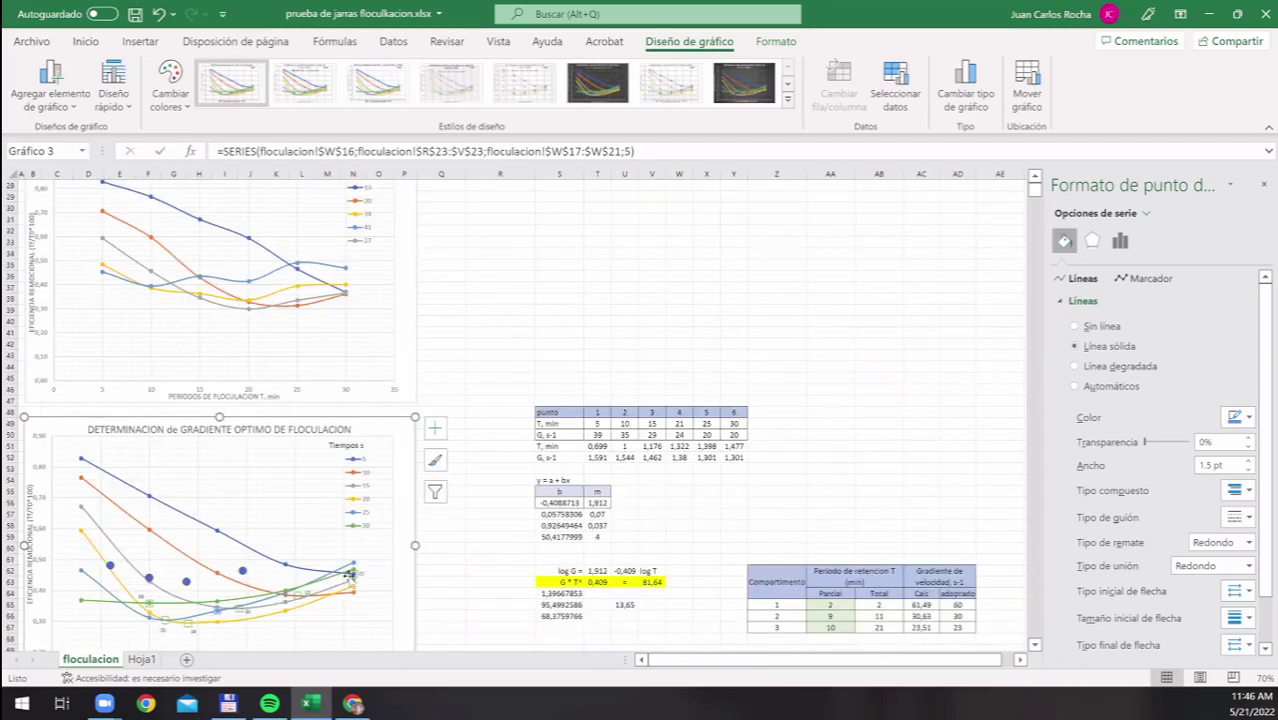
{"action": "scroll", "coordinate": [240, 590], "scroll_direction": "down", "scroll_amount": 2}
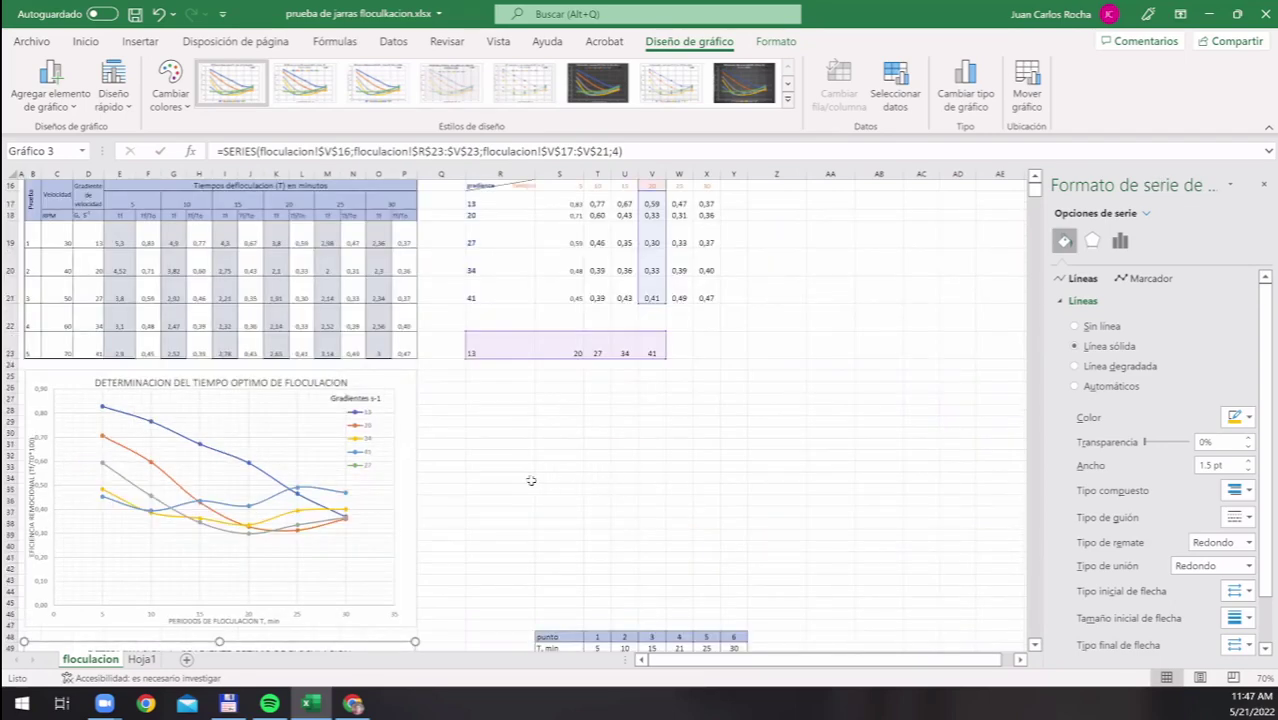
Examine the lowest points of the time curves in the optimal gradient chart, including the 30-minute series
{"action": "scroll", "coordinate": [531, 481], "scroll_direction": "down", "scroll_amount": 1}
{"action": "scroll", "coordinate": [530, 485], "scroll_direction": "down", "scroll_amount": 2}
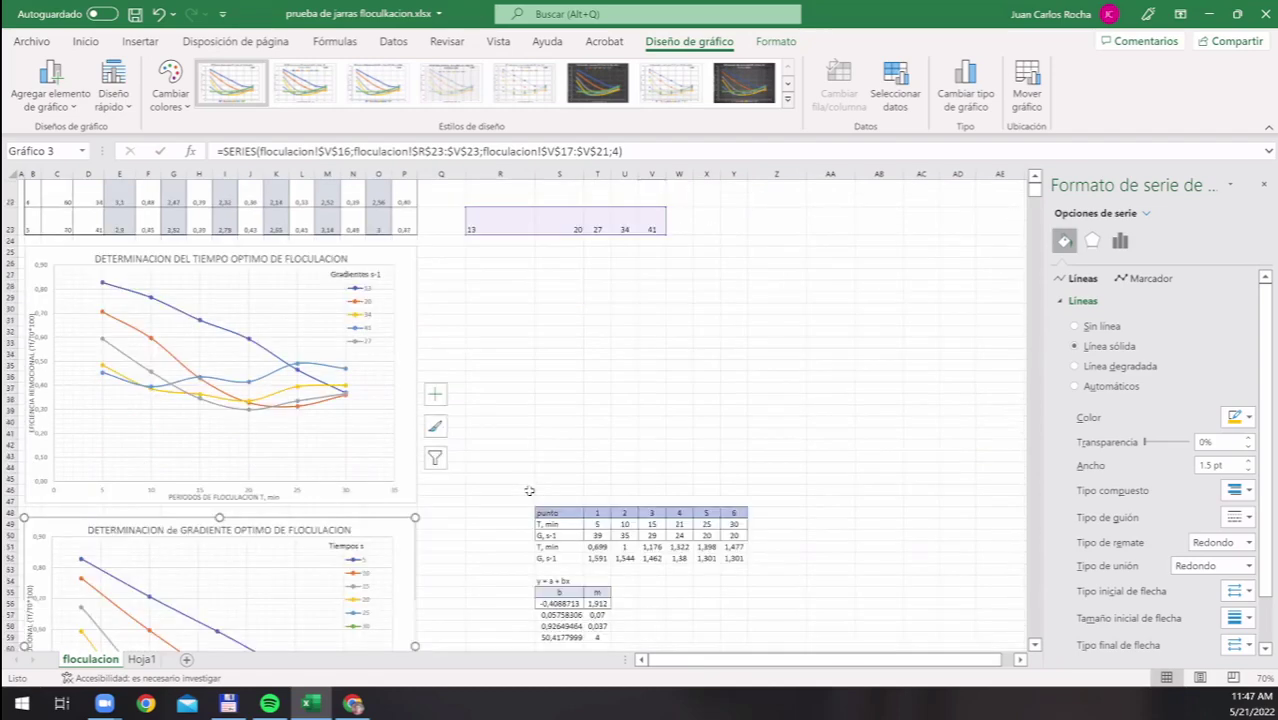
{"action": "scroll", "coordinate": [529, 490], "scroll_direction": "down", "scroll_amount": 4}
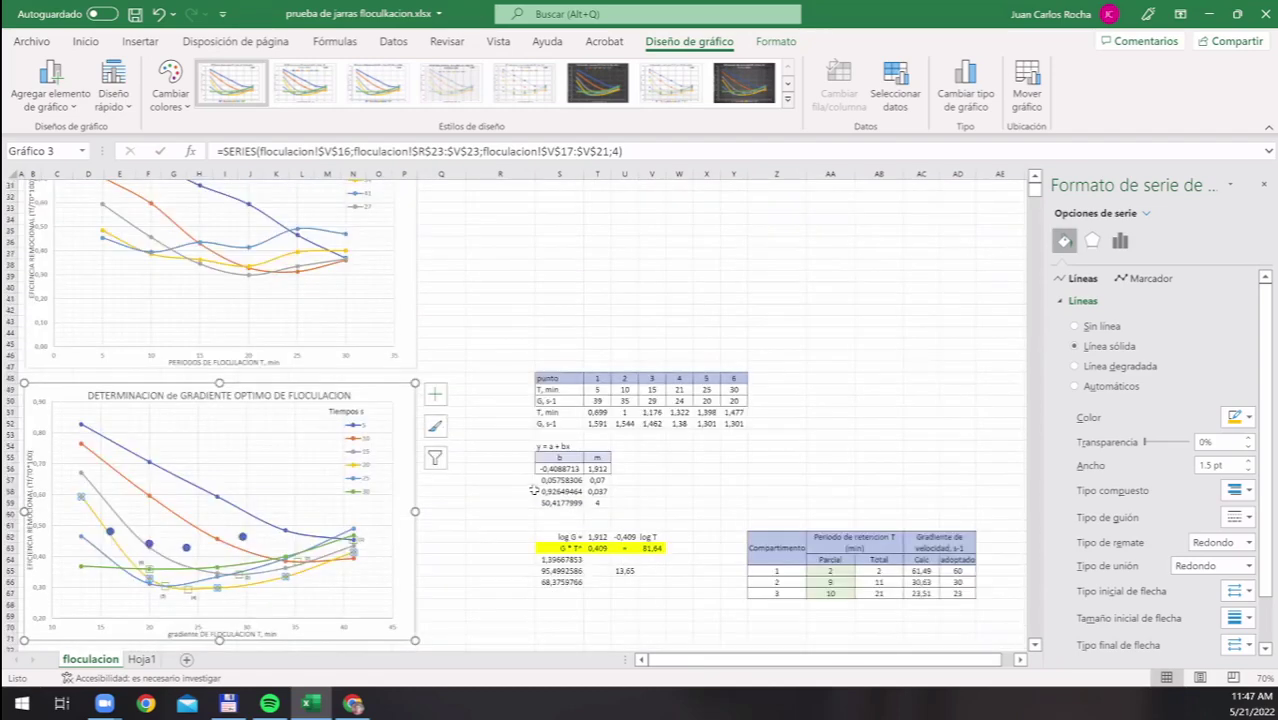
{"action": "left_click", "coordinate": [300, 590]}
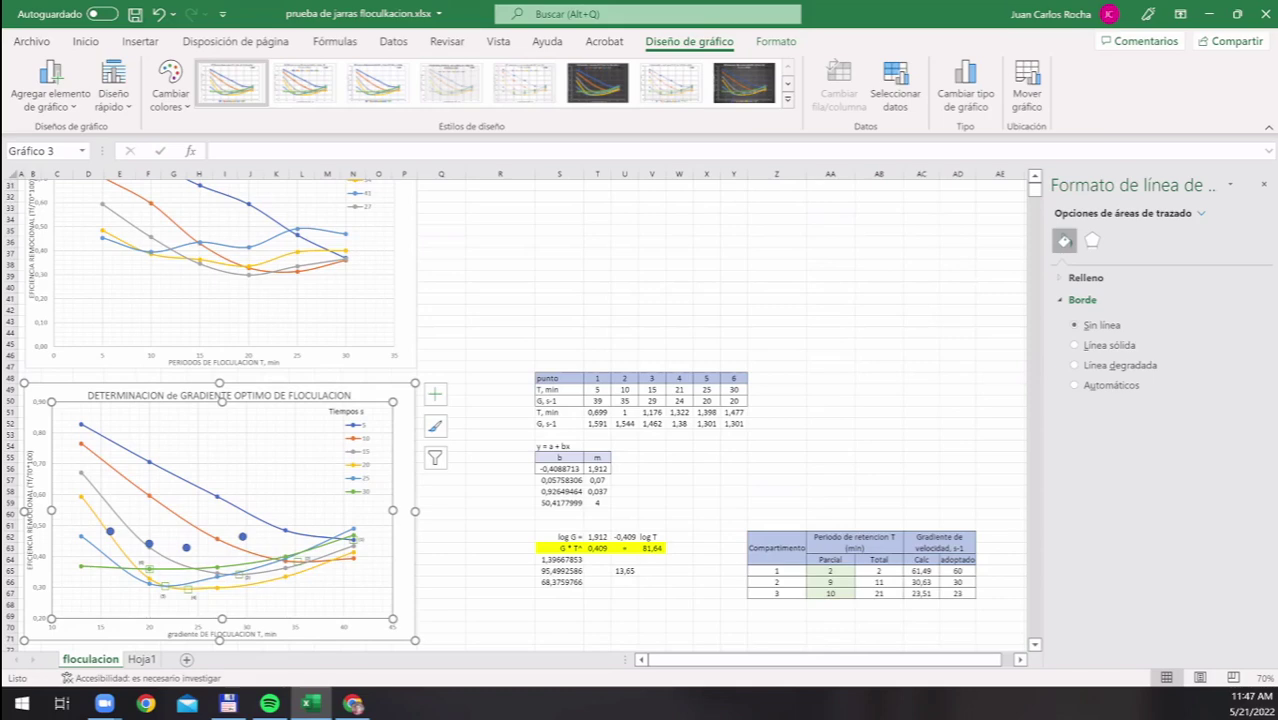
{"action": "key", "text": "alt+Tab"}
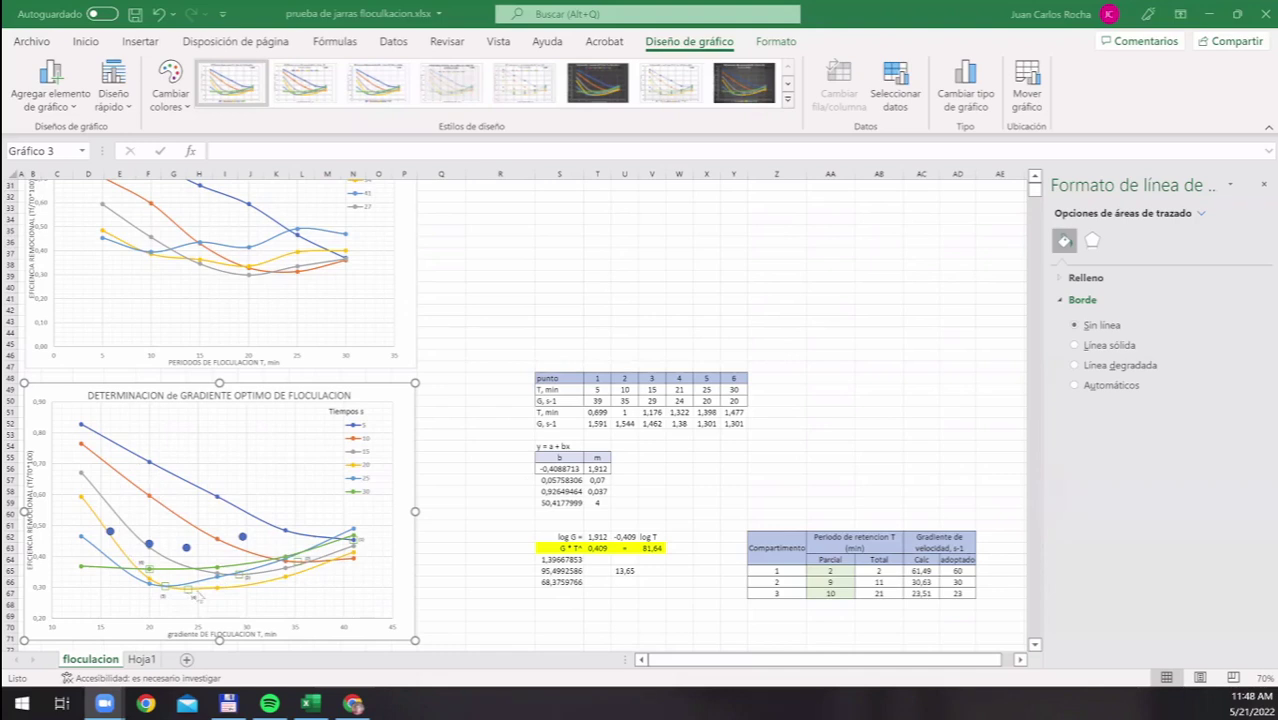
{"action": "mouse_move", "coordinate": [211, 594]}
{"action": "mouse_move", "coordinate": [150, 567]}
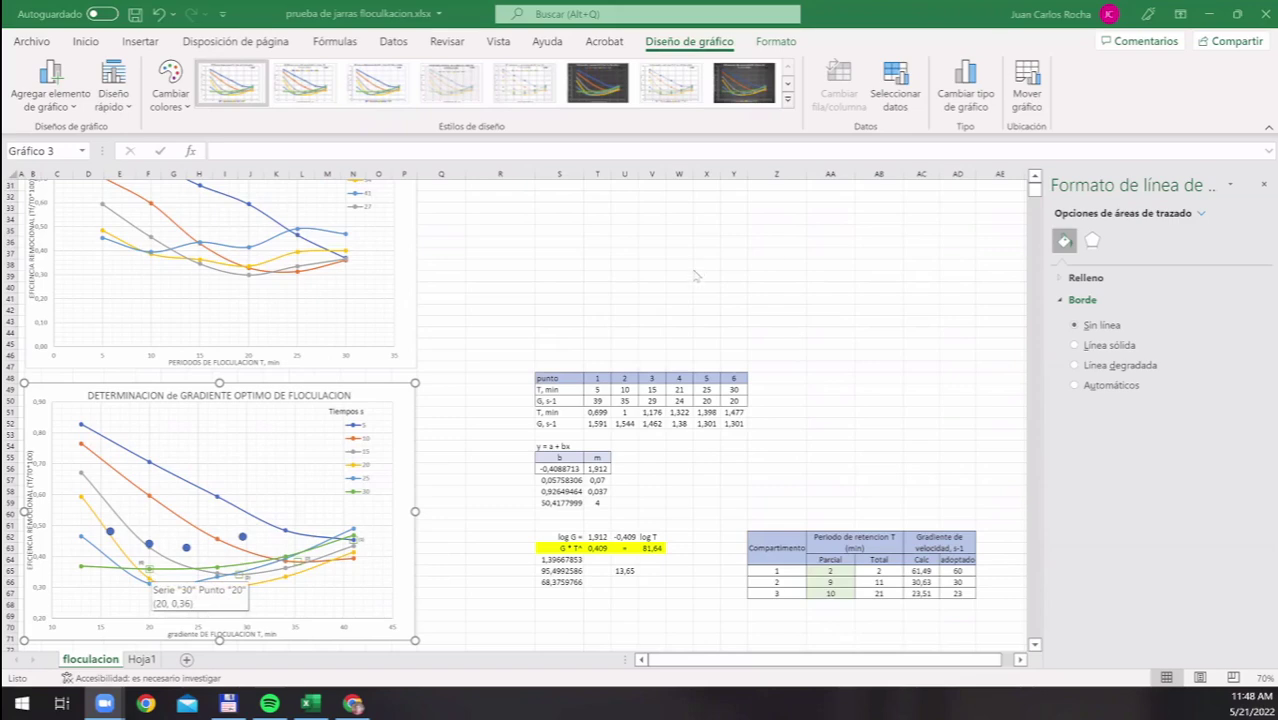
Revisit the auxiliary table and the optimal time chart, and return to the optimal gradient chart and its points table
{"action": "scroll", "coordinate": [699, 275], "scroll_direction": "up", "scroll_amount": 3}
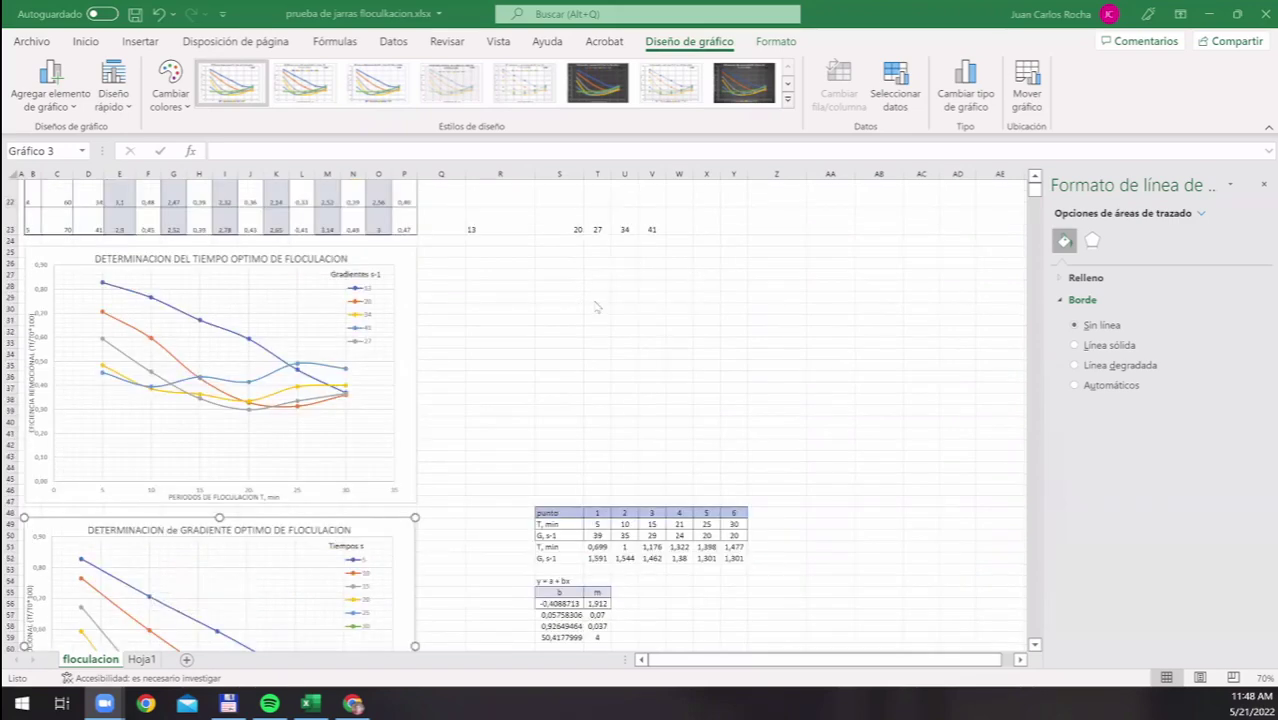
{"action": "scroll", "coordinate": [630, 290], "scroll_direction": "up", "scroll_amount": 4}
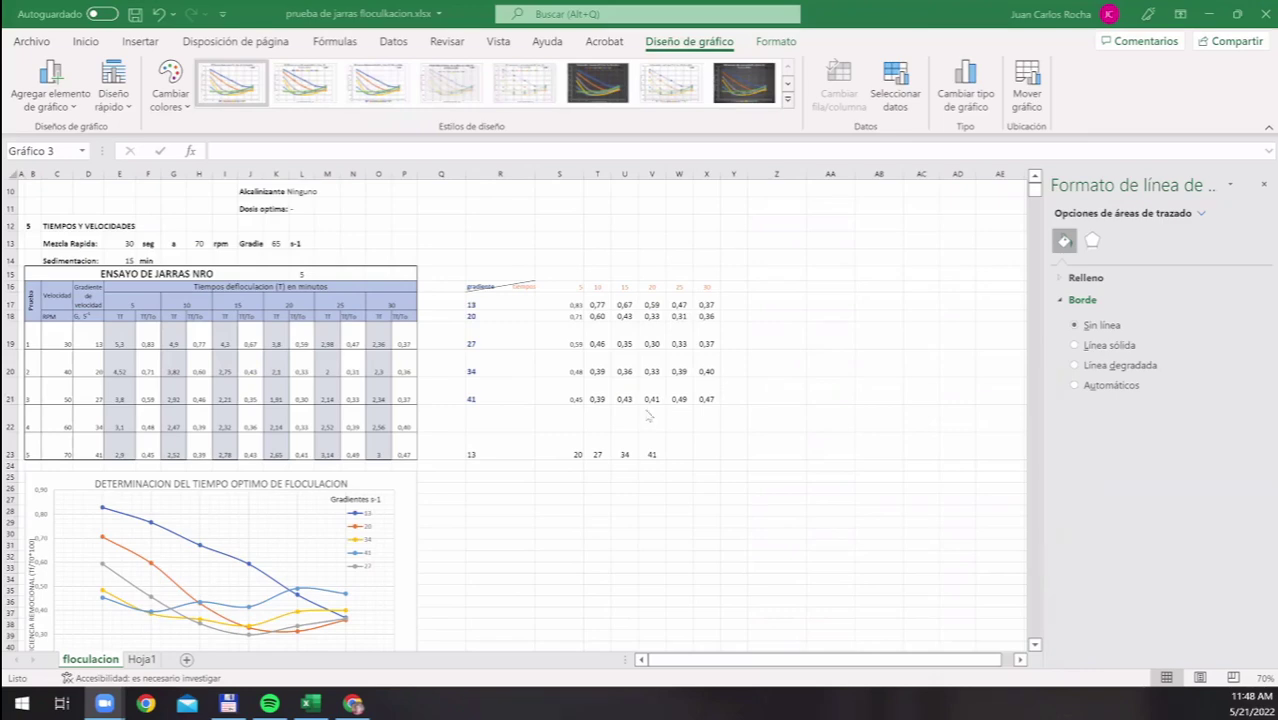
{"action": "scroll", "coordinate": [640, 418], "scroll_direction": "down", "scroll_amount": 2}
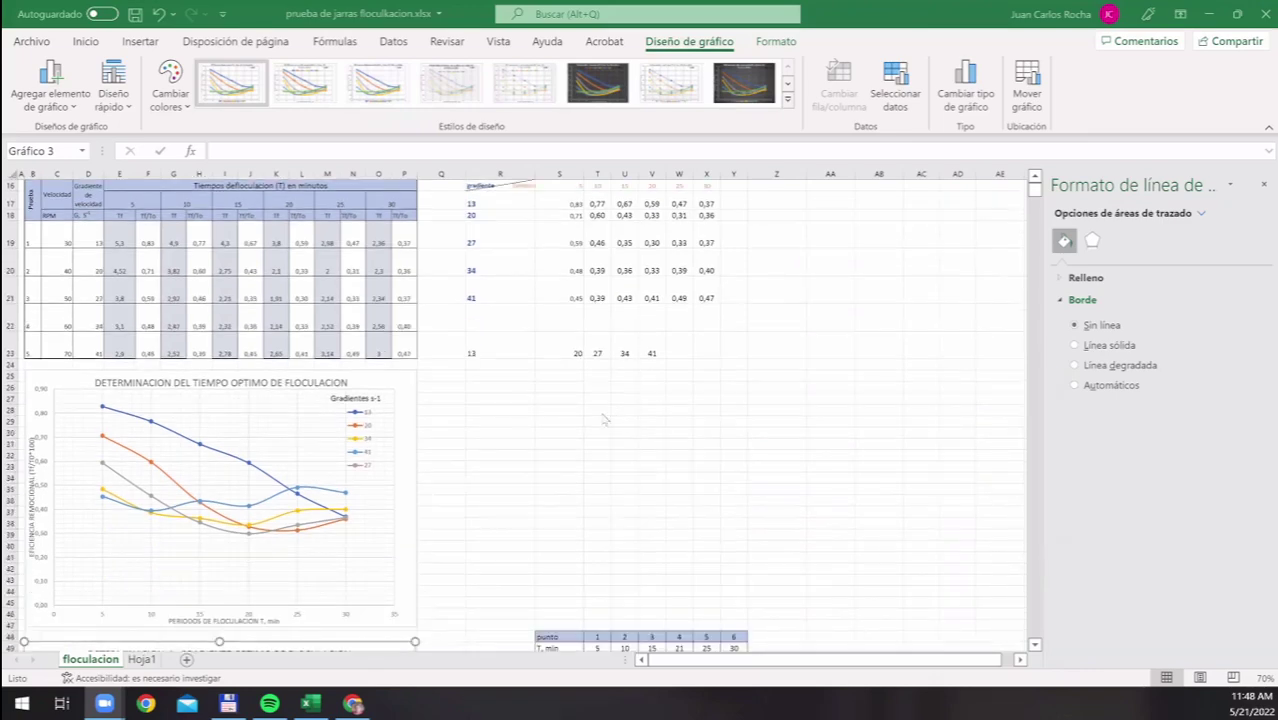
{"action": "scroll", "coordinate": [131, 468], "scroll_direction": "up", "scroll_amount": 1}
{"action": "scroll", "coordinate": [90, 470], "scroll_direction": "down", "scroll_amount": 6}
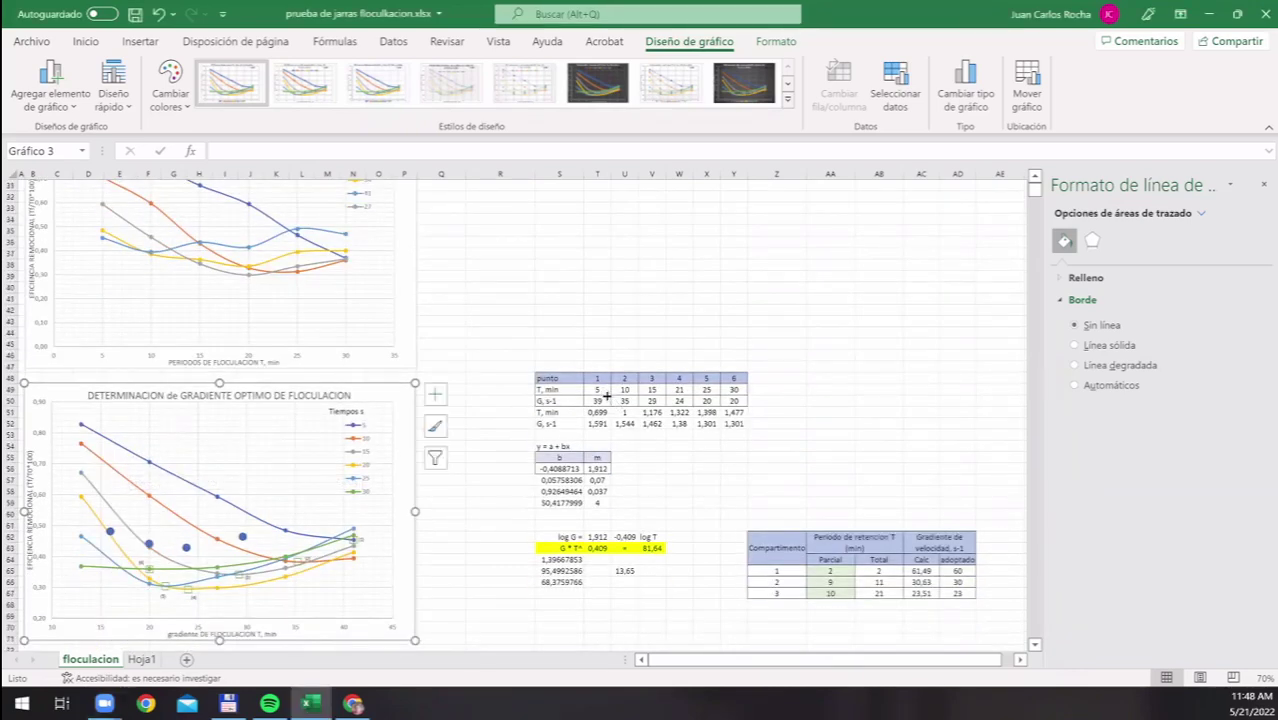
Go through the times of the first points in the points table and check the gradient of point 1 against the chart
{"action": "left_click", "coordinate": [604, 391]}
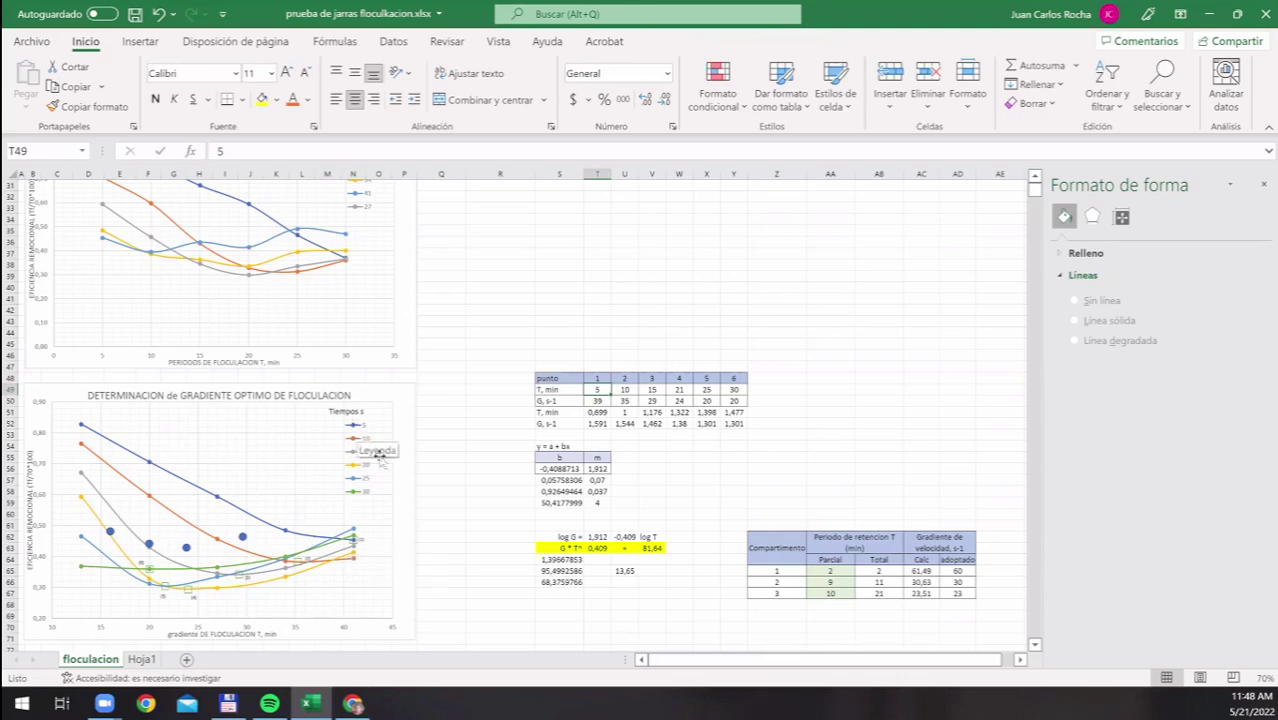
{"action": "key", "text": "Right"}
{"action": "key", "text": "Right"}
{"action": "left_click", "coordinate": [548, 389]}
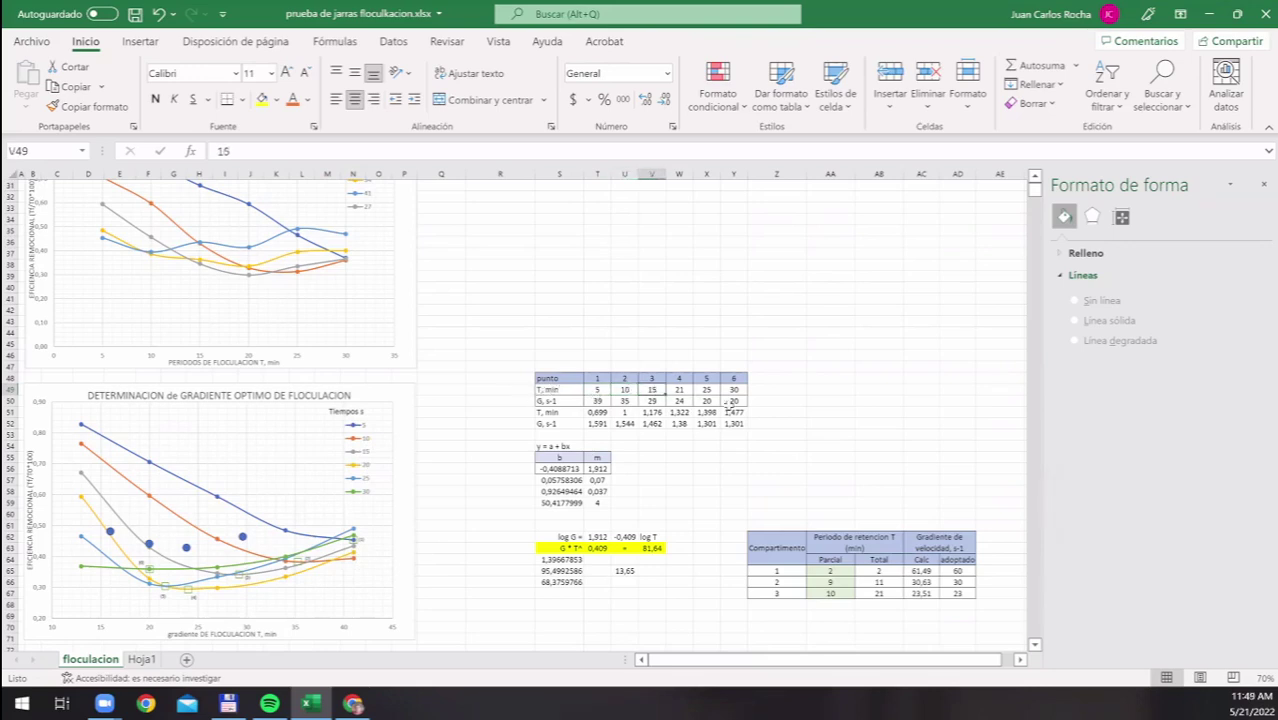
{"action": "left_click", "coordinate": [604, 402]}
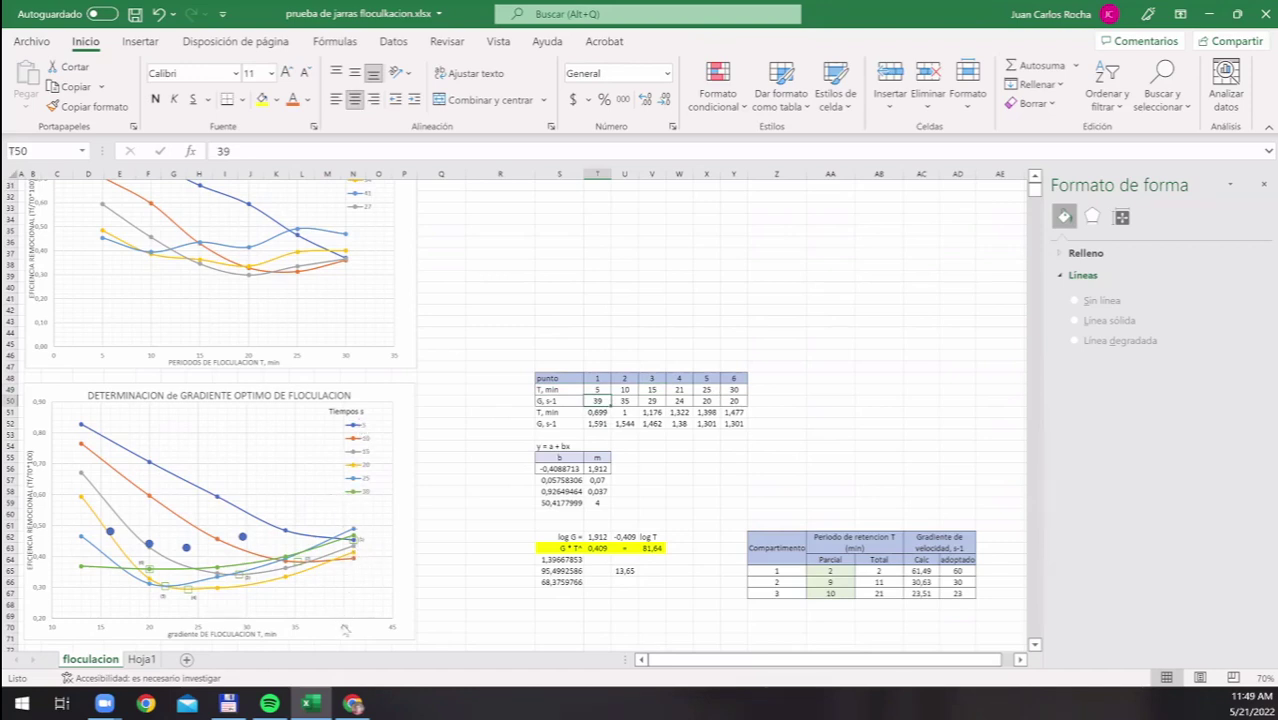
Check the time of point 3 and the time and gradient of point 5 in the points table against the chart
{"action": "left_click", "coordinate": [652, 380]}
{"action": "key", "text": "Down"}
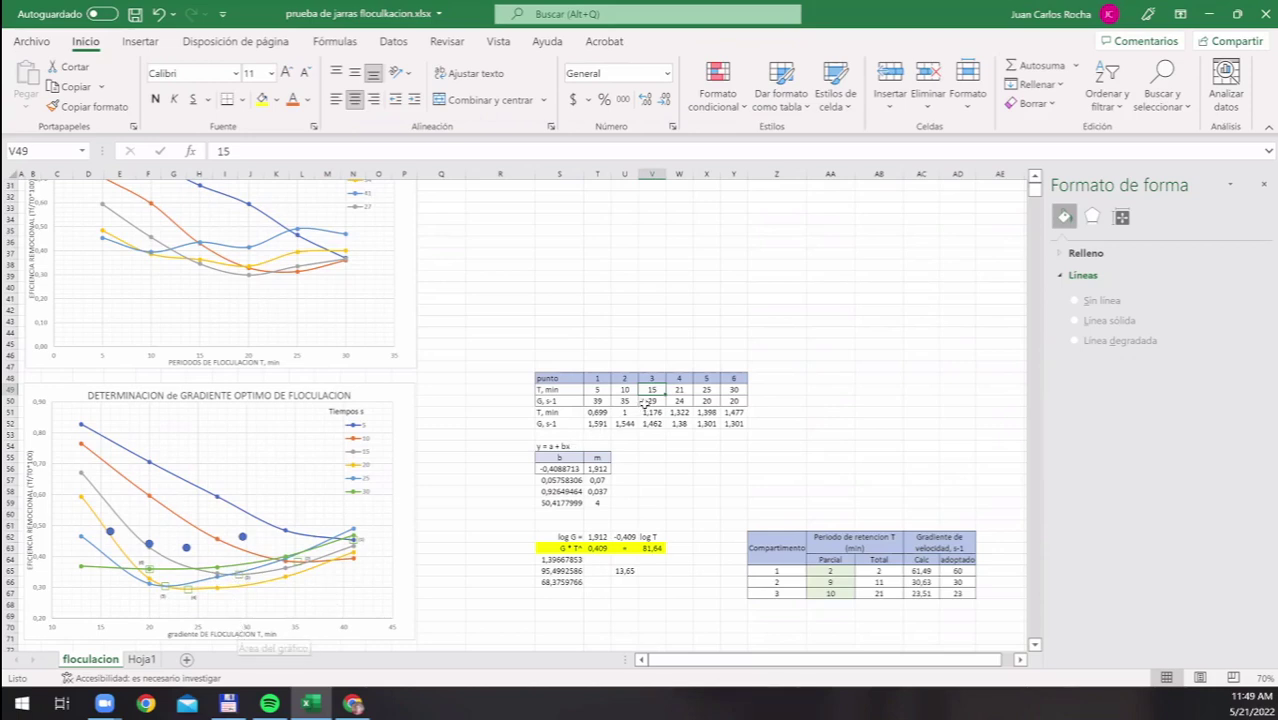
{"action": "left_click", "coordinate": [706, 378]}
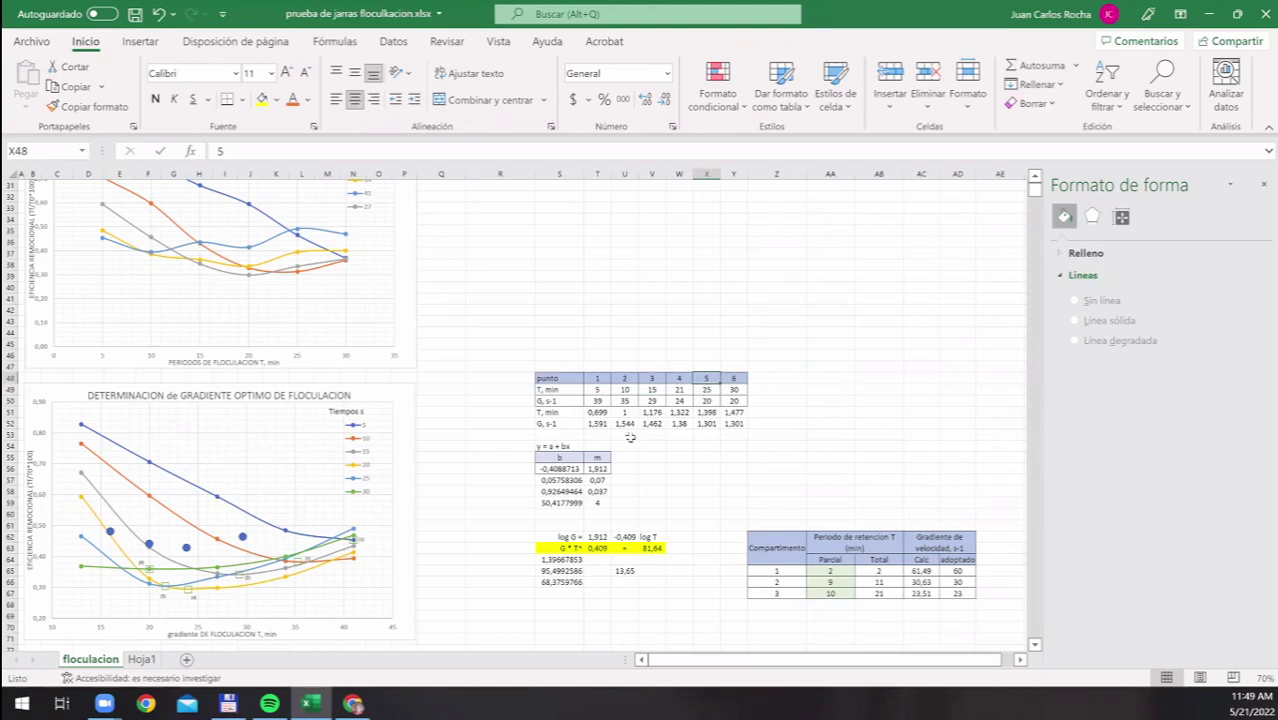
{"action": "left_click", "coordinate": [706, 389]}
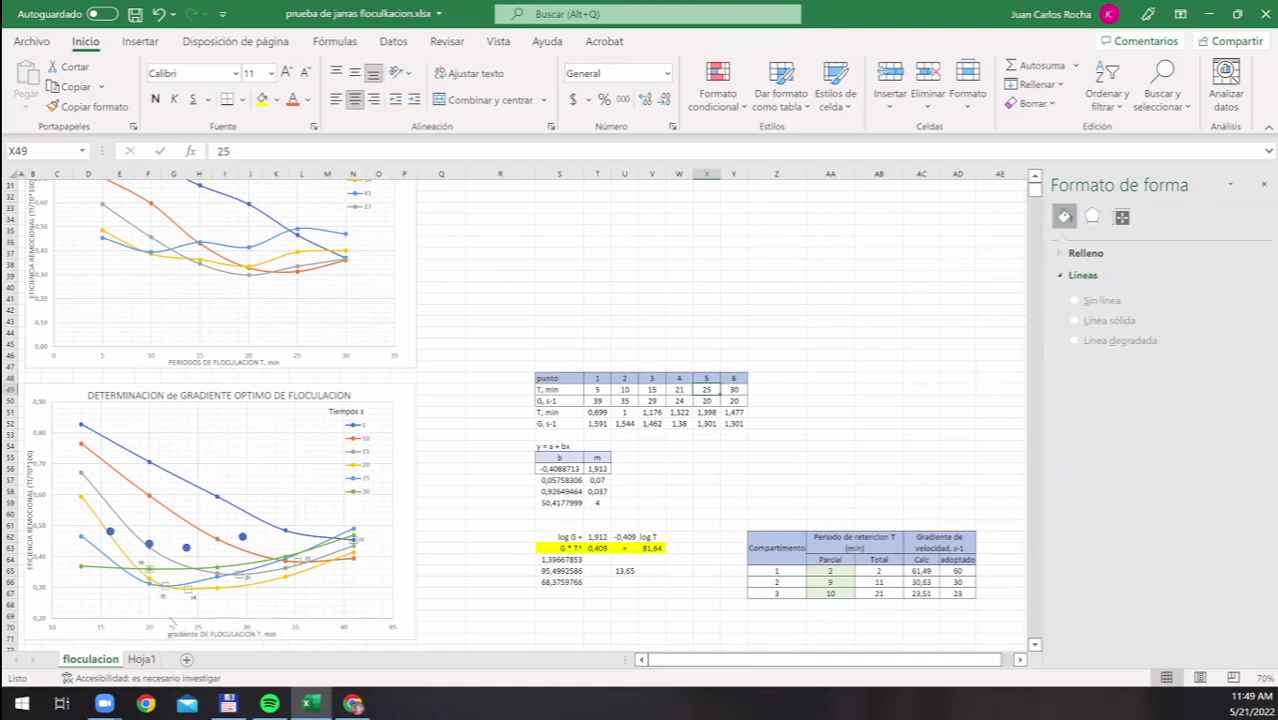
{"action": "left_click", "coordinate": [706, 401]}
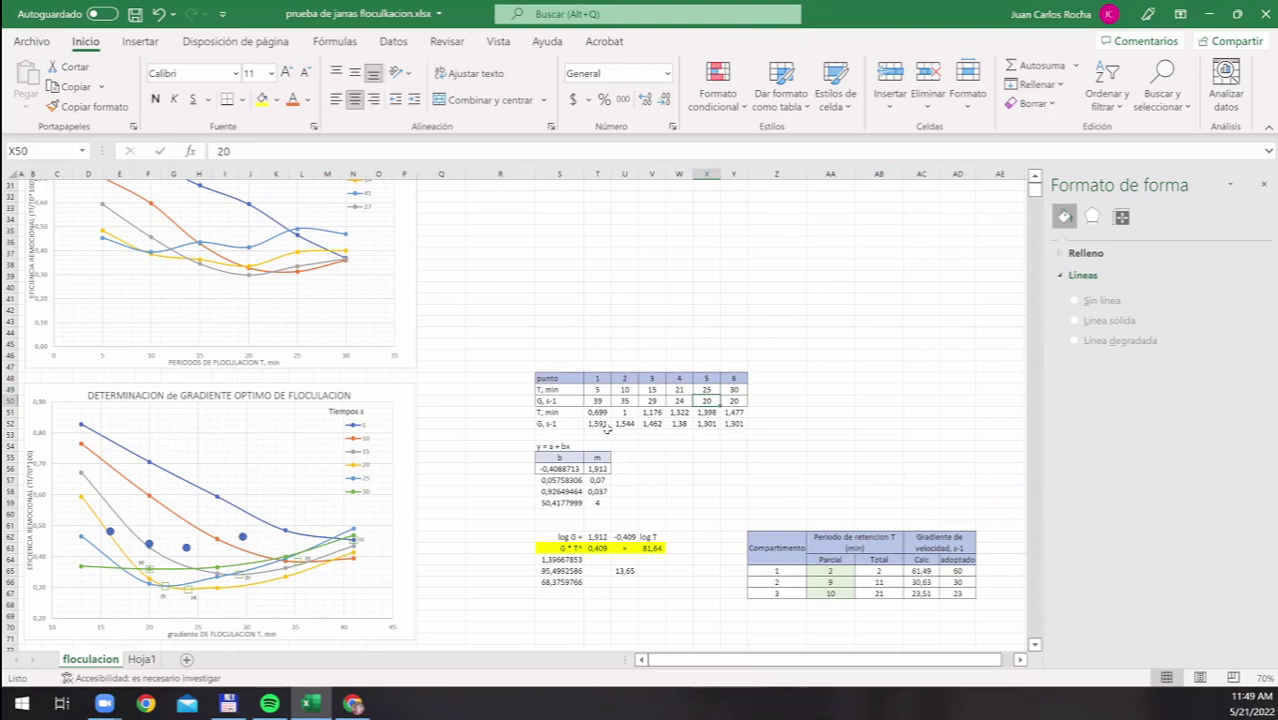
Inspect the logarithm formulas for time and gradient of point 1 in T51 and T52, and select both cells
{"action": "left_click", "coordinate": [597, 413]}
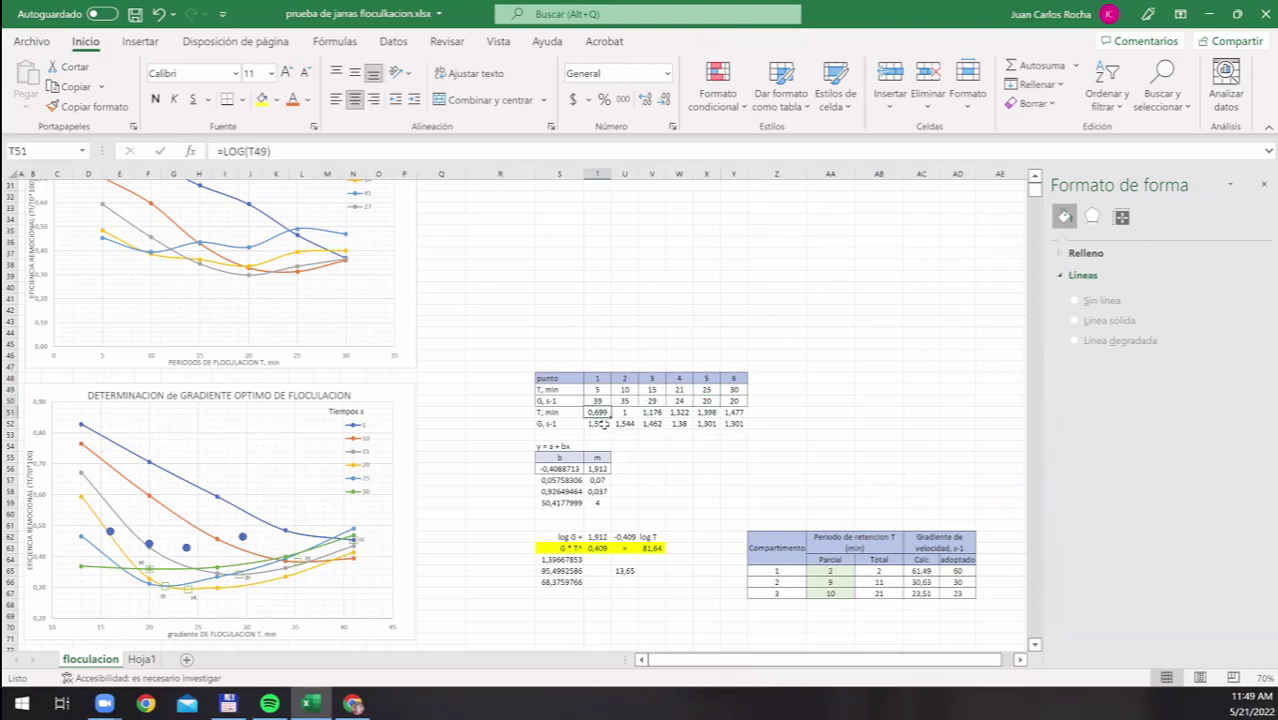
{"action": "left_click", "coordinate": [598, 423]}
{"action": "left_click", "coordinate": [597, 413]}
{"action": "key", "text": "shift+Down"}
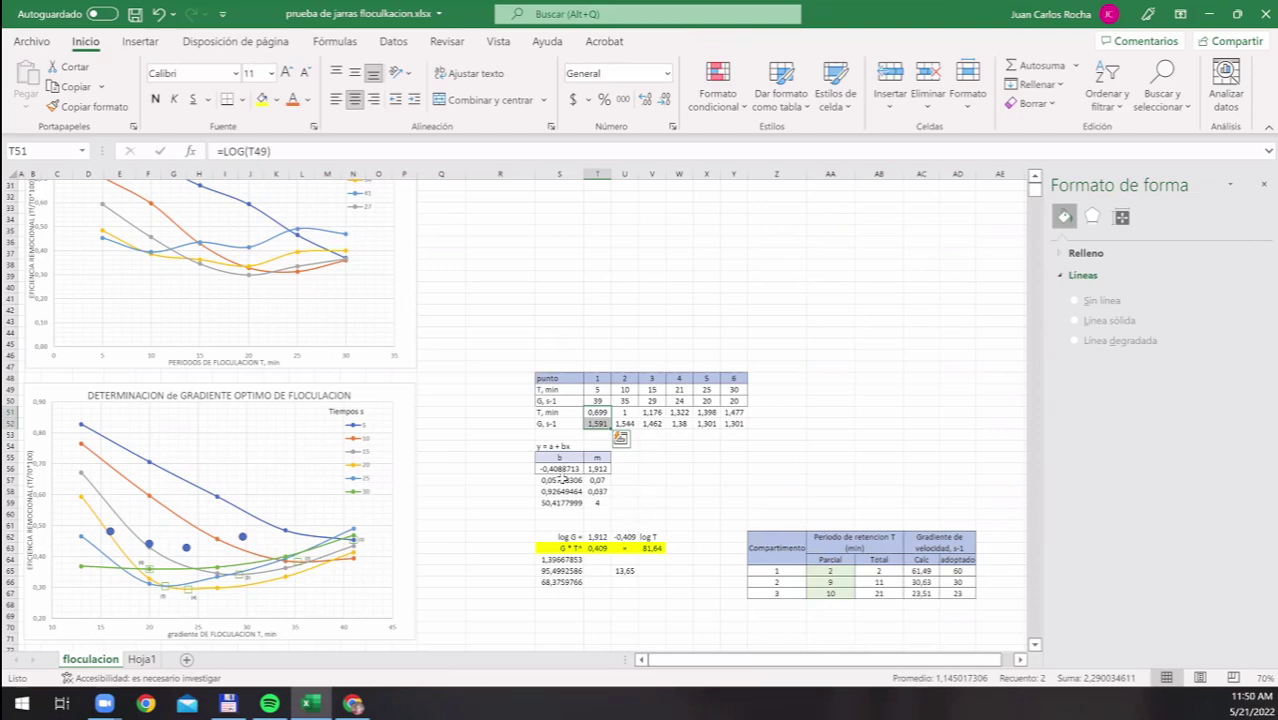
Inspect the ESTIMACION.LINEAL formulas in the regression block and trace the precedents of coefficient b in S56
{"action": "left_click", "coordinate": [563, 480]}
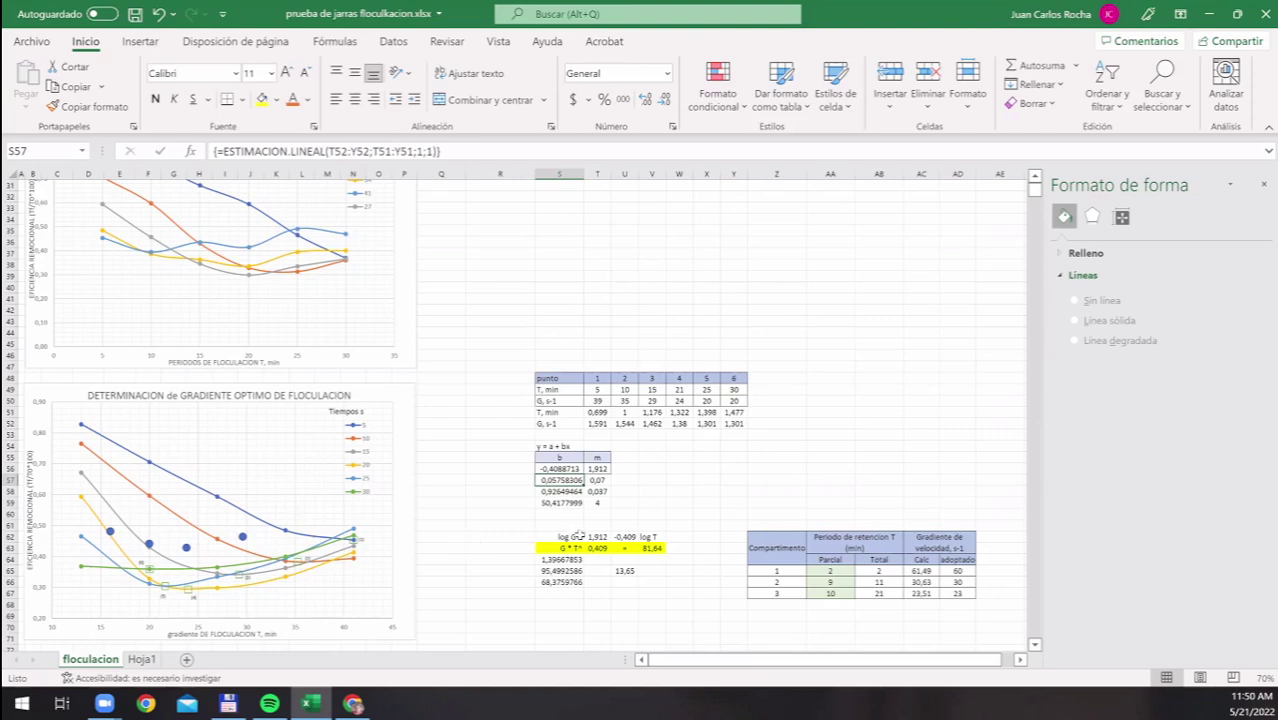
{"action": "left_click", "coordinate": [586, 468]}
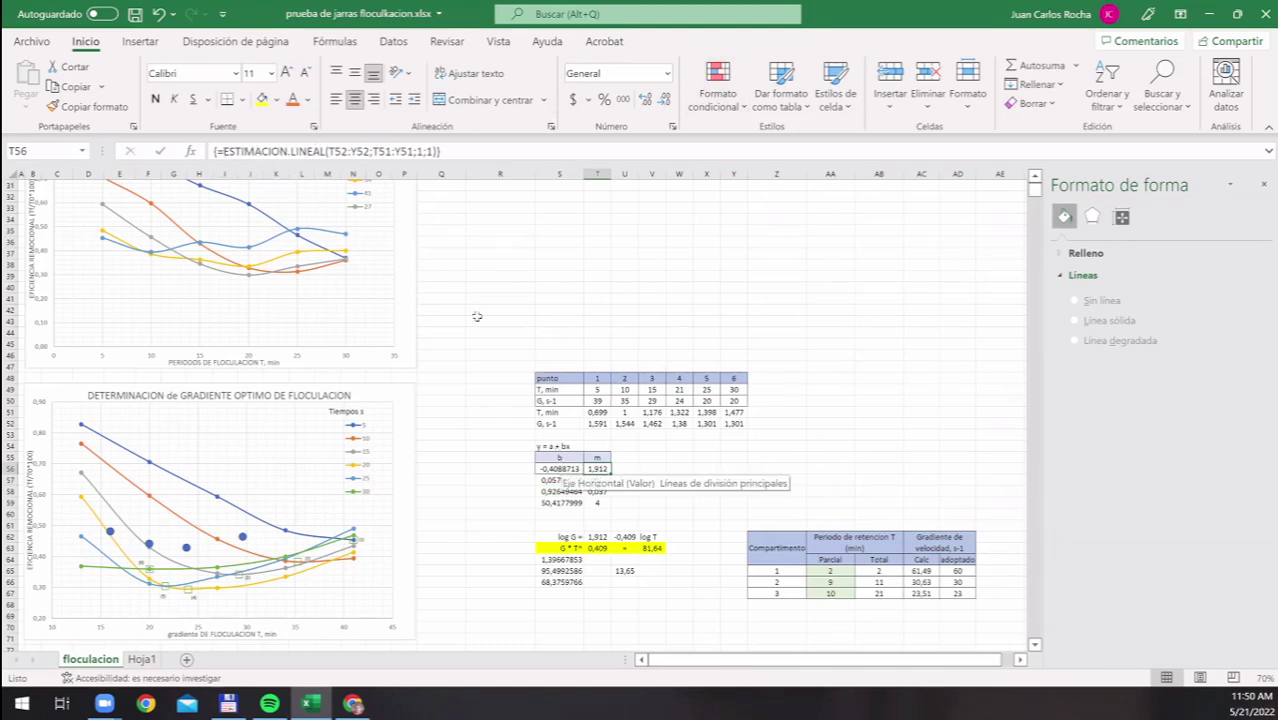
{"action": "left_click", "coordinate": [562, 469]}
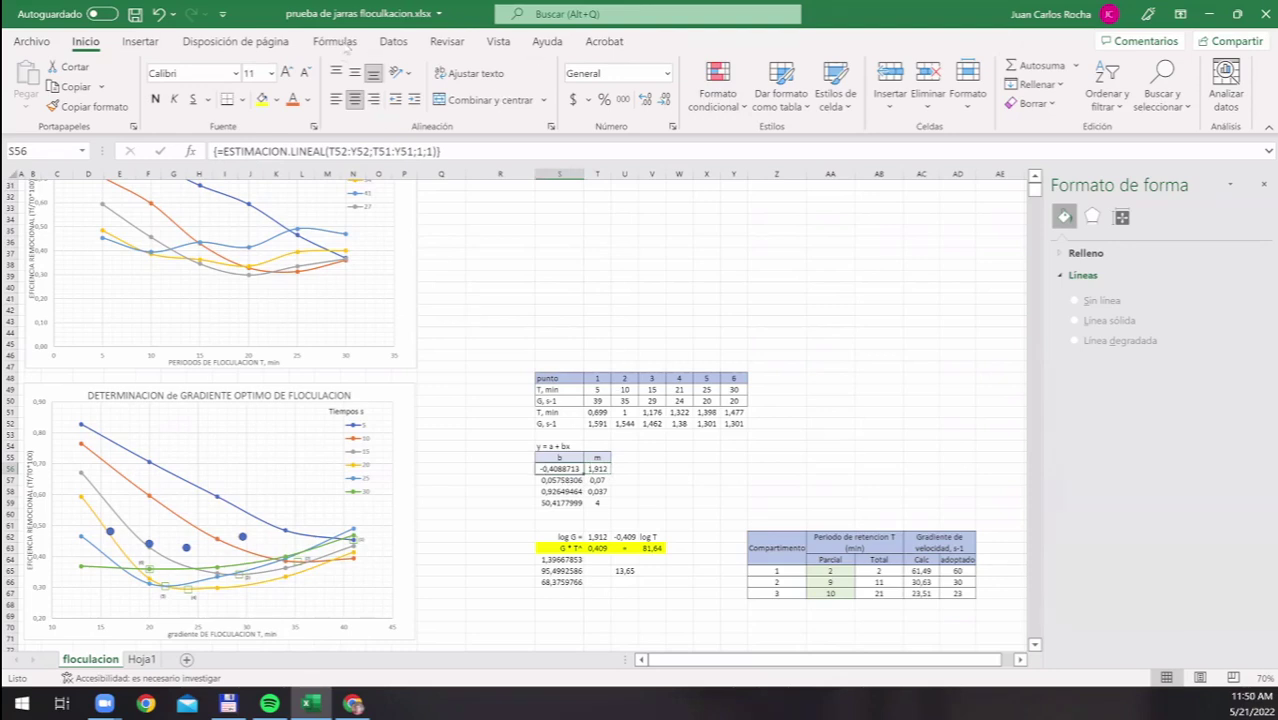
{"action": "left_click", "coordinate": [334, 41]}
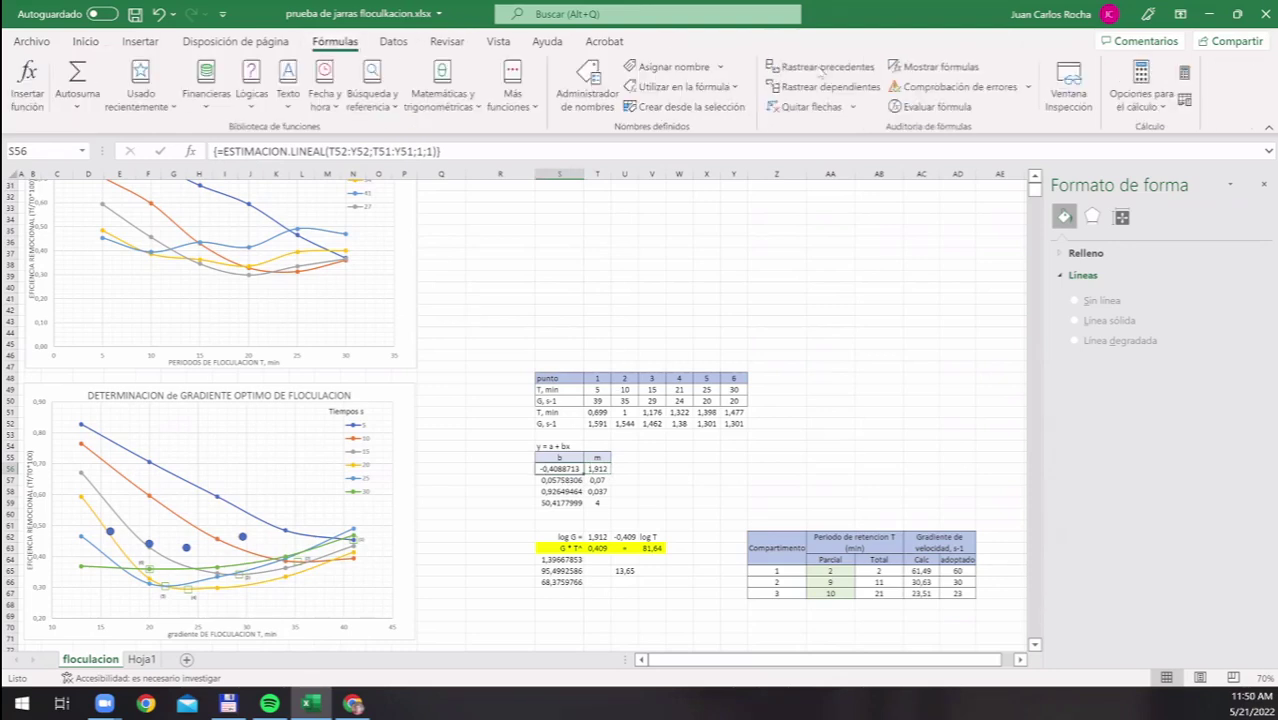
{"action": "left_click", "coordinate": [823, 68]}
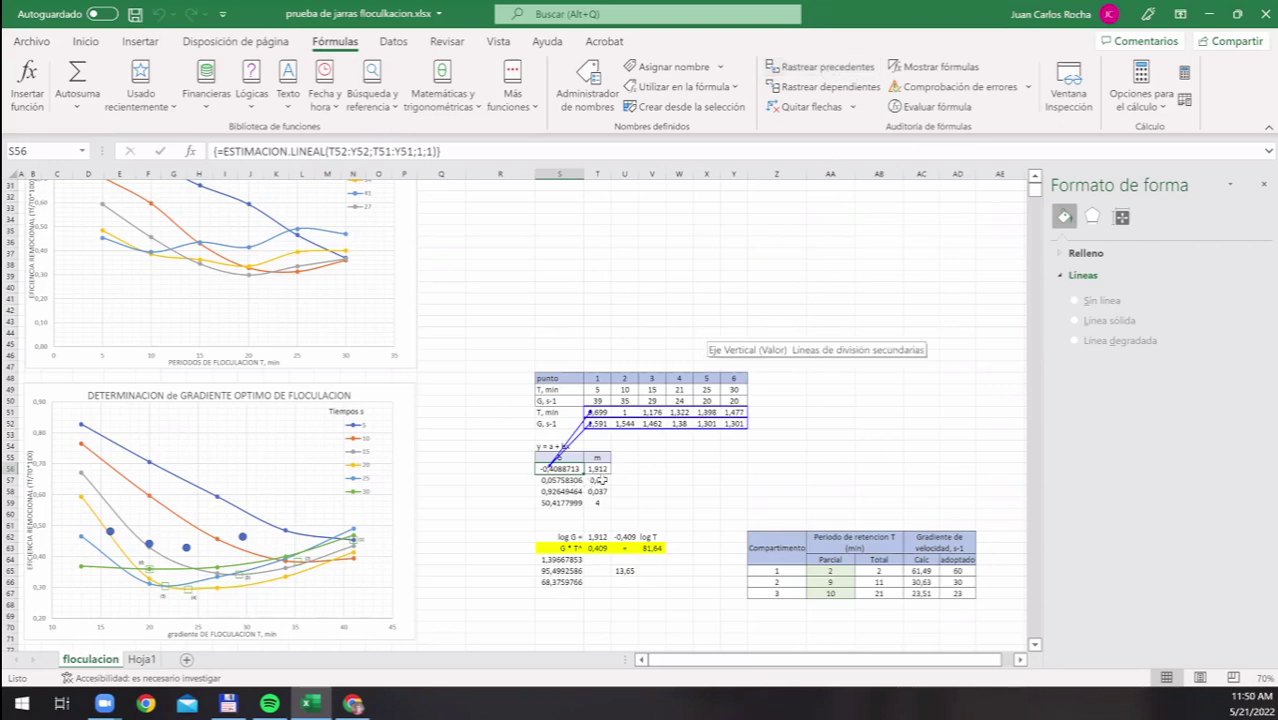
Trace the precedents of regression cell T57 and remove all tracer arrows from the sheet
{"action": "left_click", "coordinate": [598, 481]}
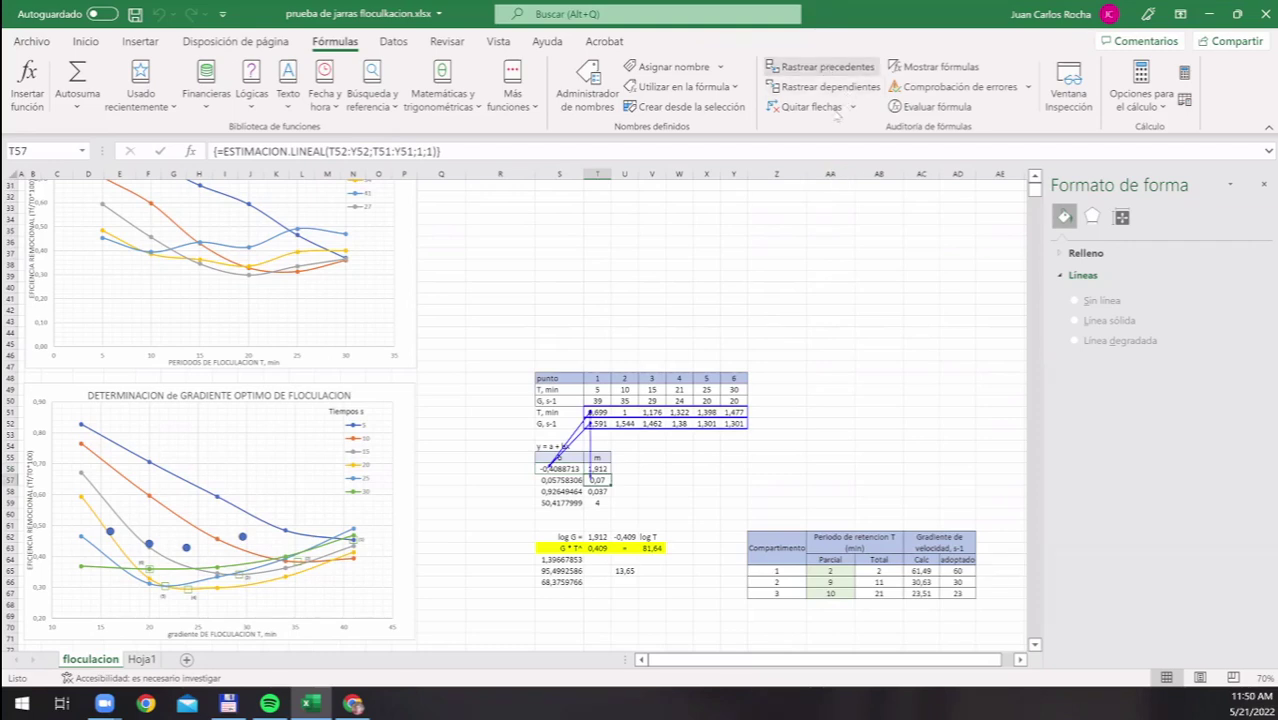
{"action": "left_click", "coordinate": [828, 106]}
{"action": "left_click", "coordinate": [829, 66]}
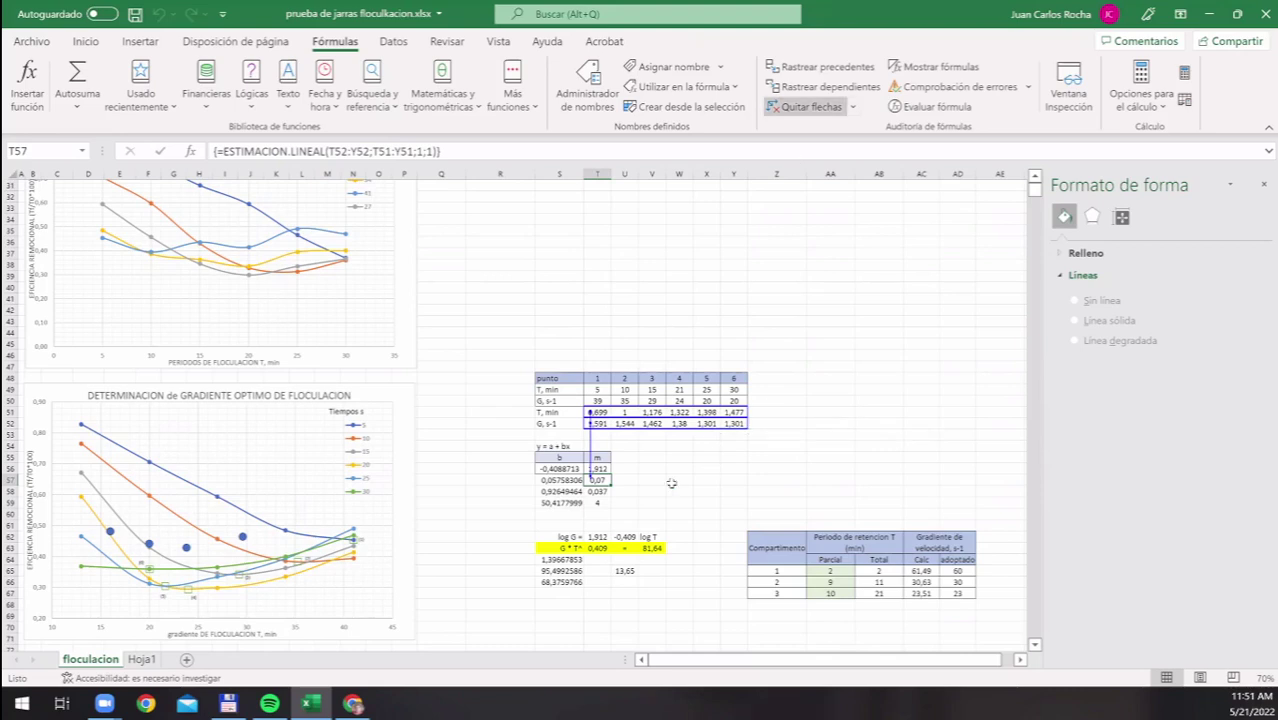
{"action": "left_click", "coordinate": [798, 106]}
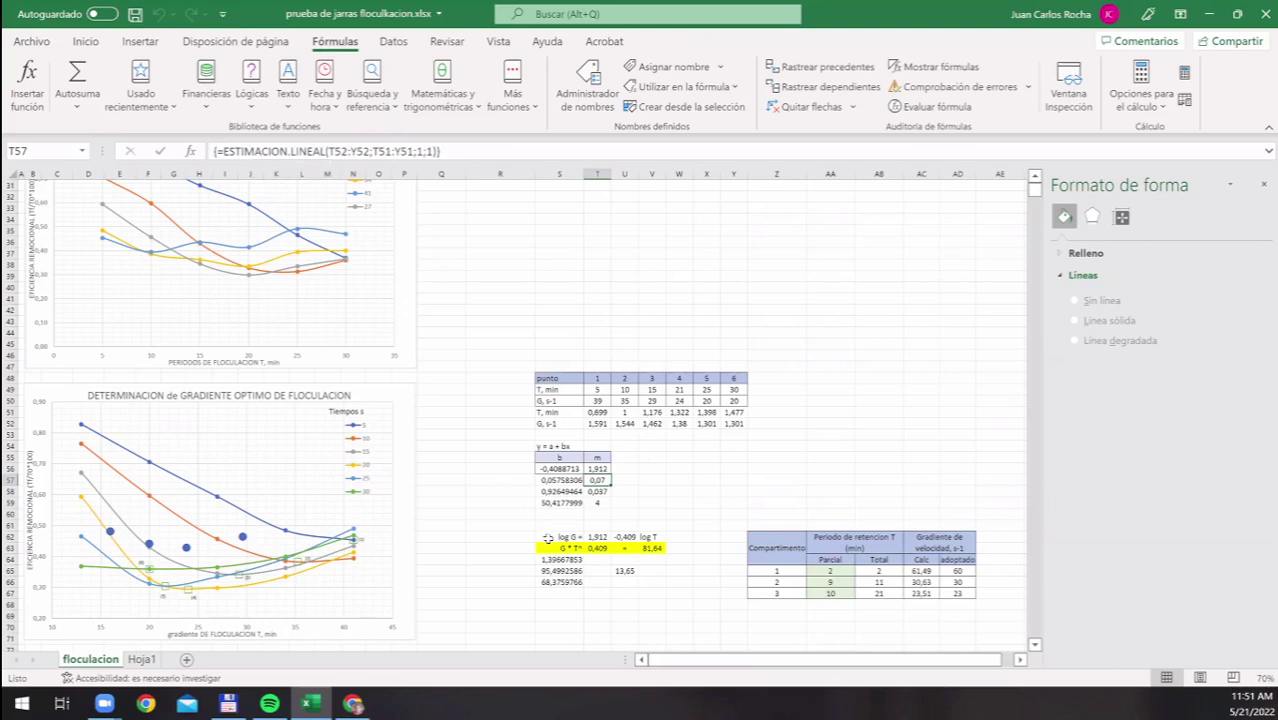
Review the log G equation in row 62 and check which regression cells its two coefficients reference
{"action": "left_click", "coordinate": [562, 537]}
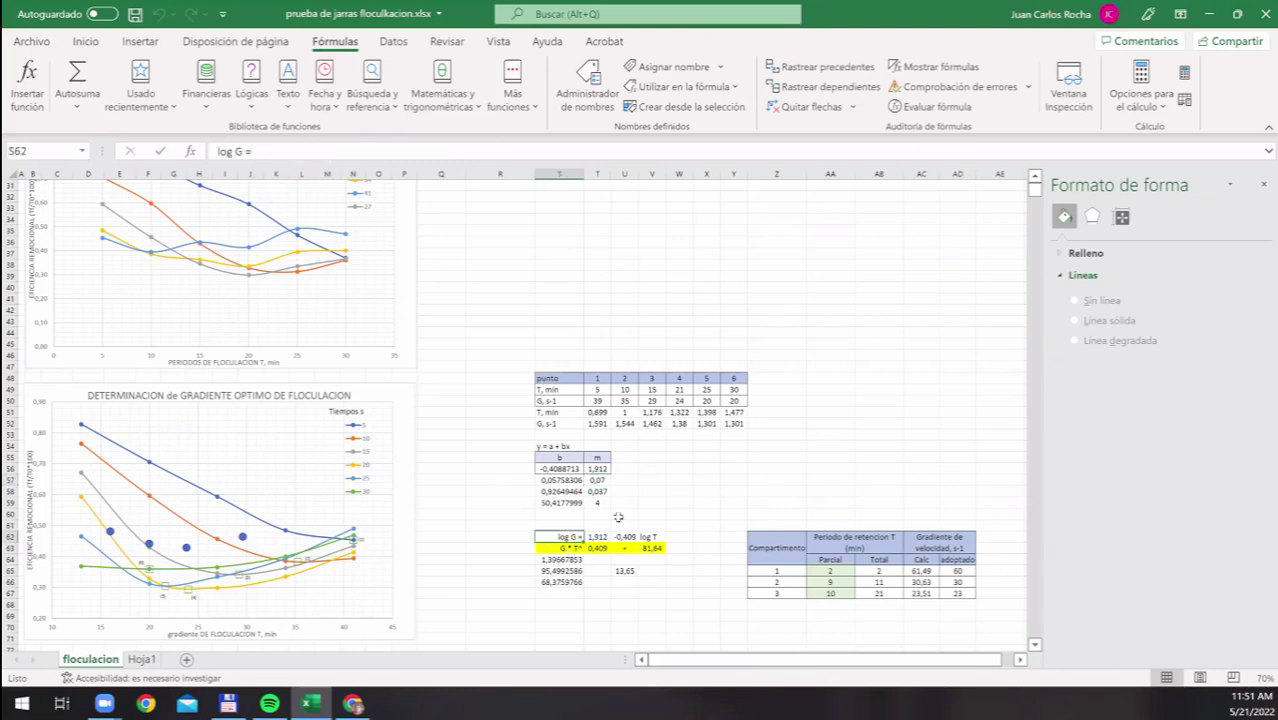
{"action": "left_click", "coordinate": [599, 468]}
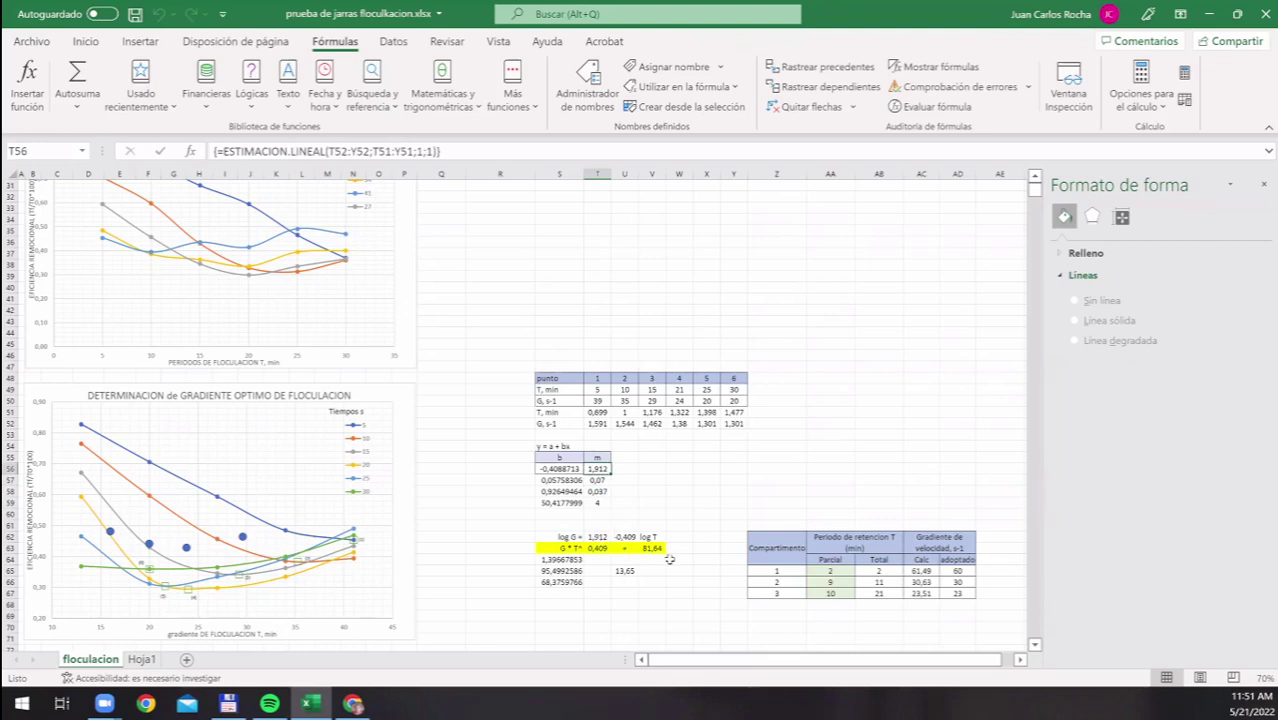
{"action": "left_click", "coordinate": [598, 537]}
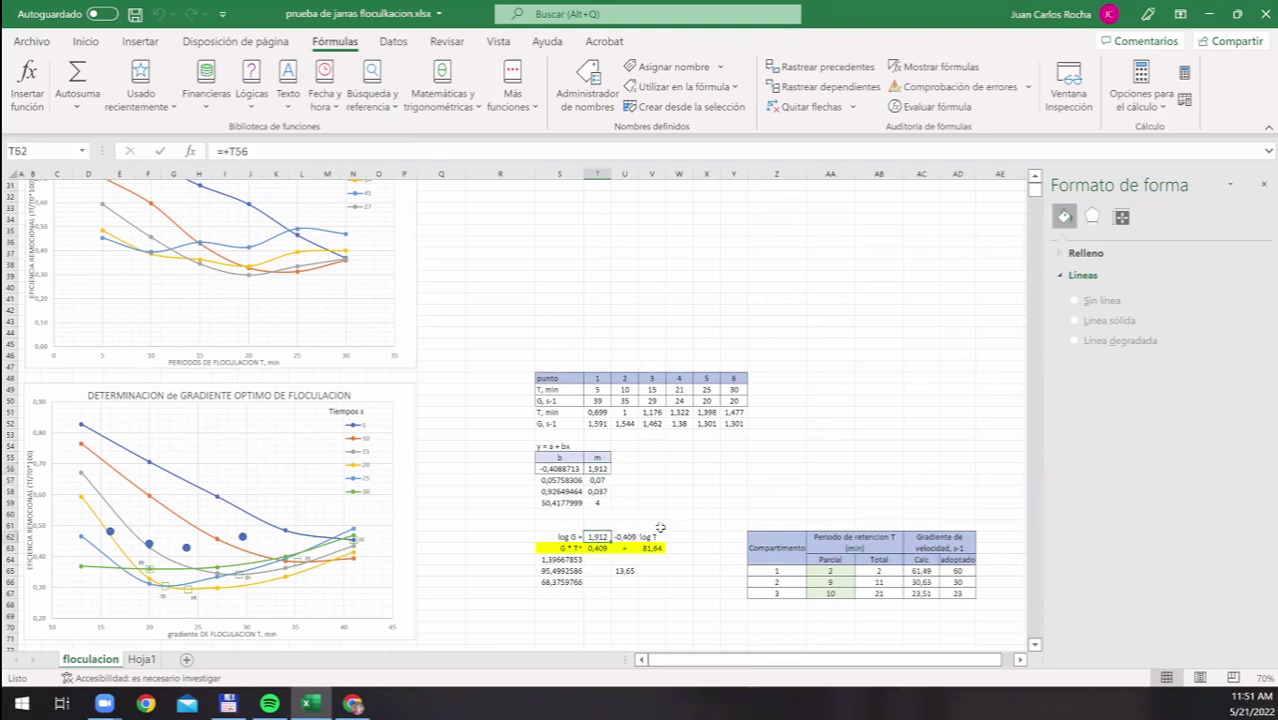
{"action": "left_click", "coordinate": [626, 537]}
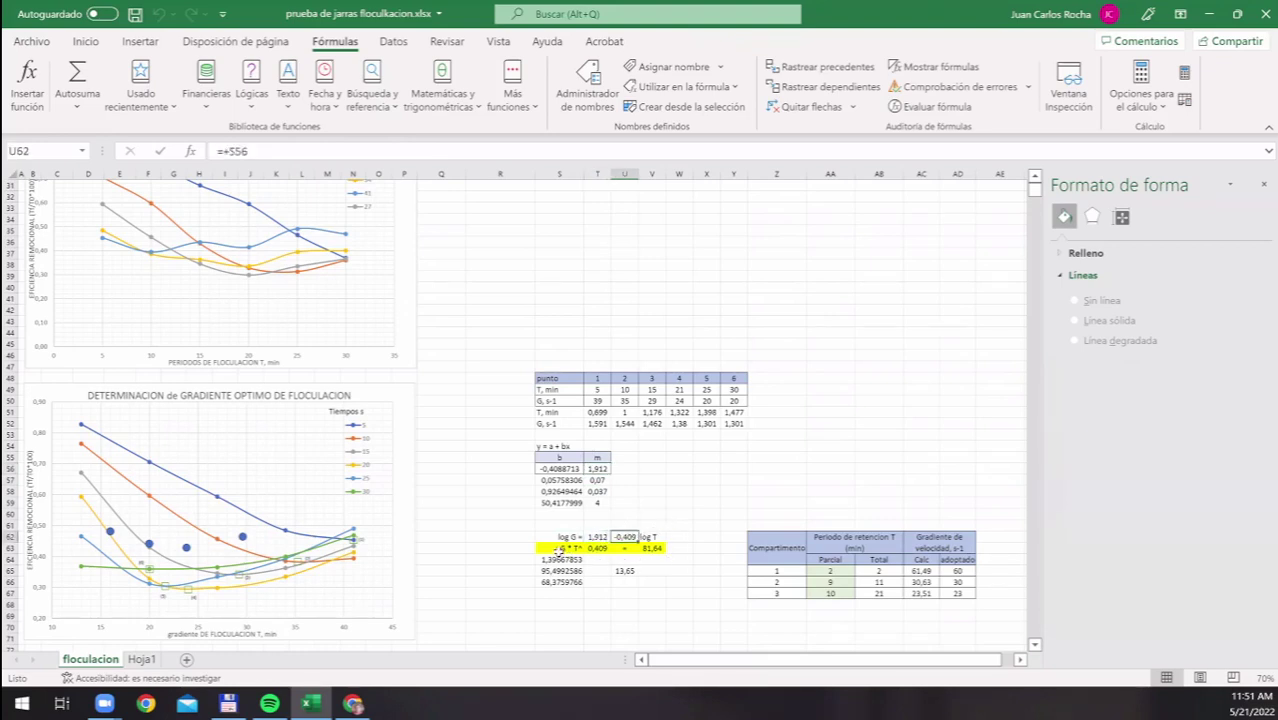
Check the power-of-ten formula in V63 and select the complete G * T^ equation in S63:V63
{"action": "left_click", "coordinate": [652, 548]}
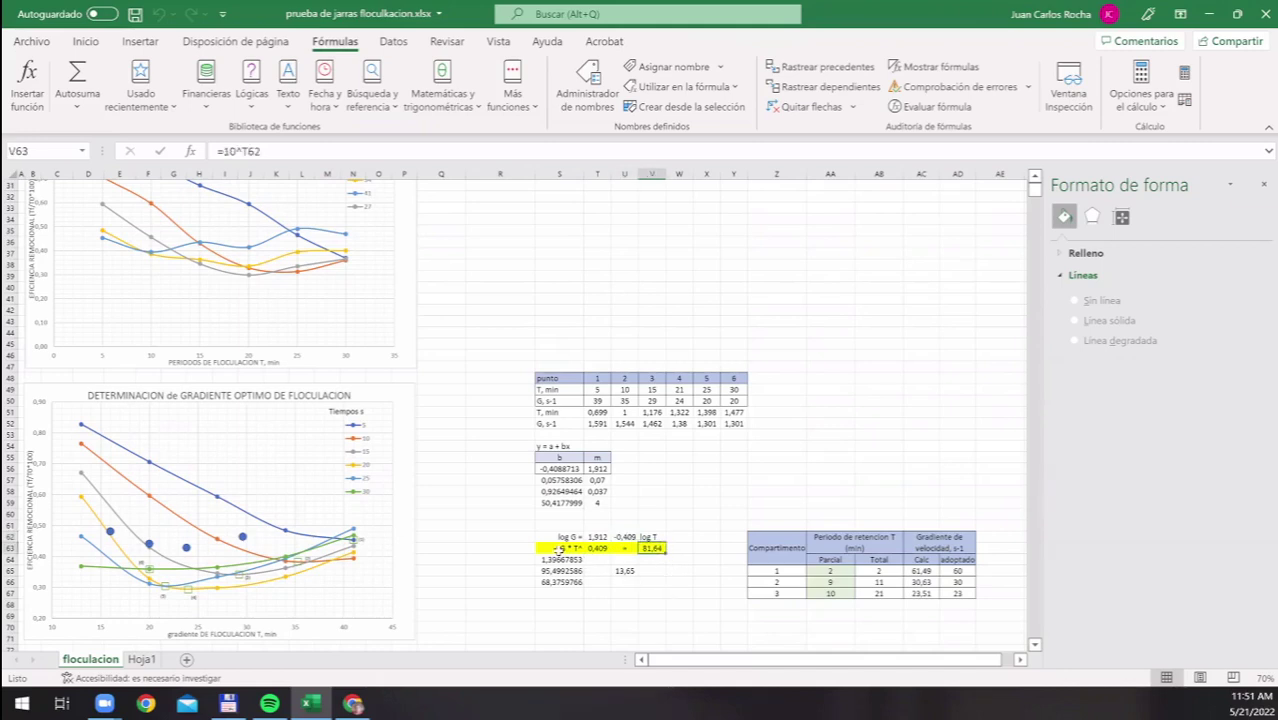
{"action": "key", "text": "Left"}
{"action": "key", "text": "Left"}
{"action": "key", "text": "Left"}
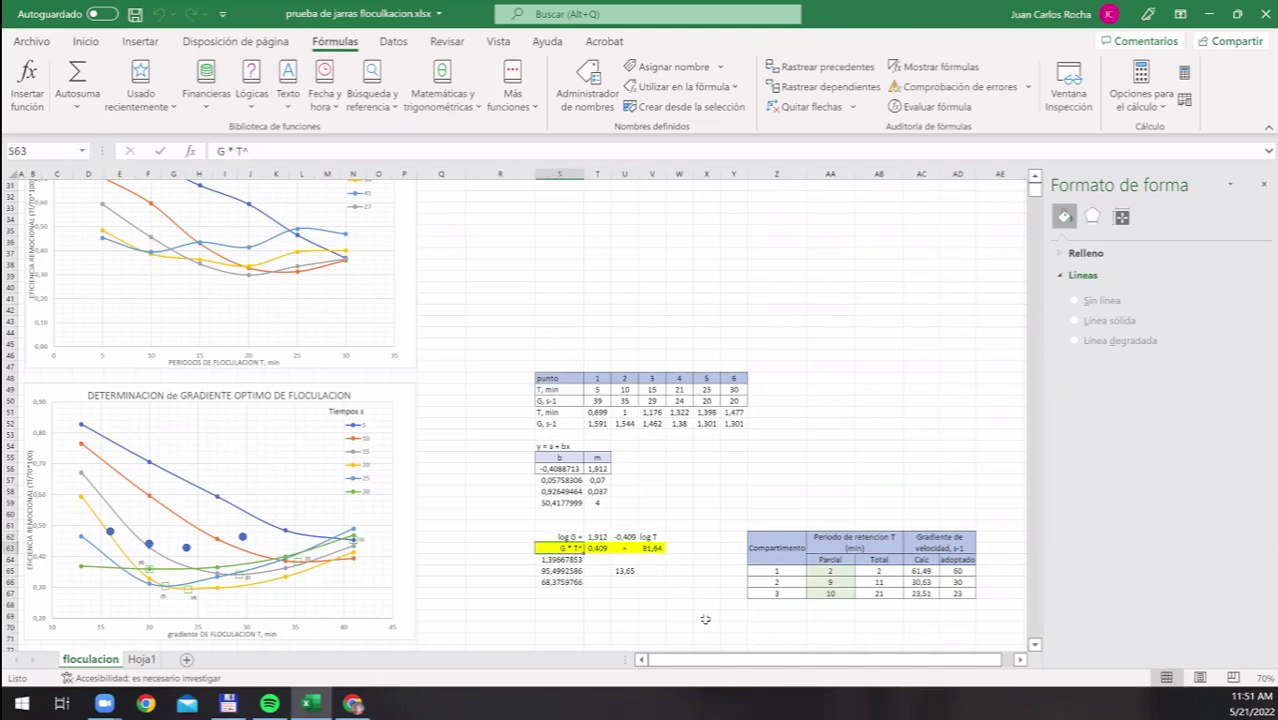
{"action": "key", "text": "shift+Right"}
{"action": "key", "text": "shift+Right"}
{"action": "key", "text": "shift+Right"}
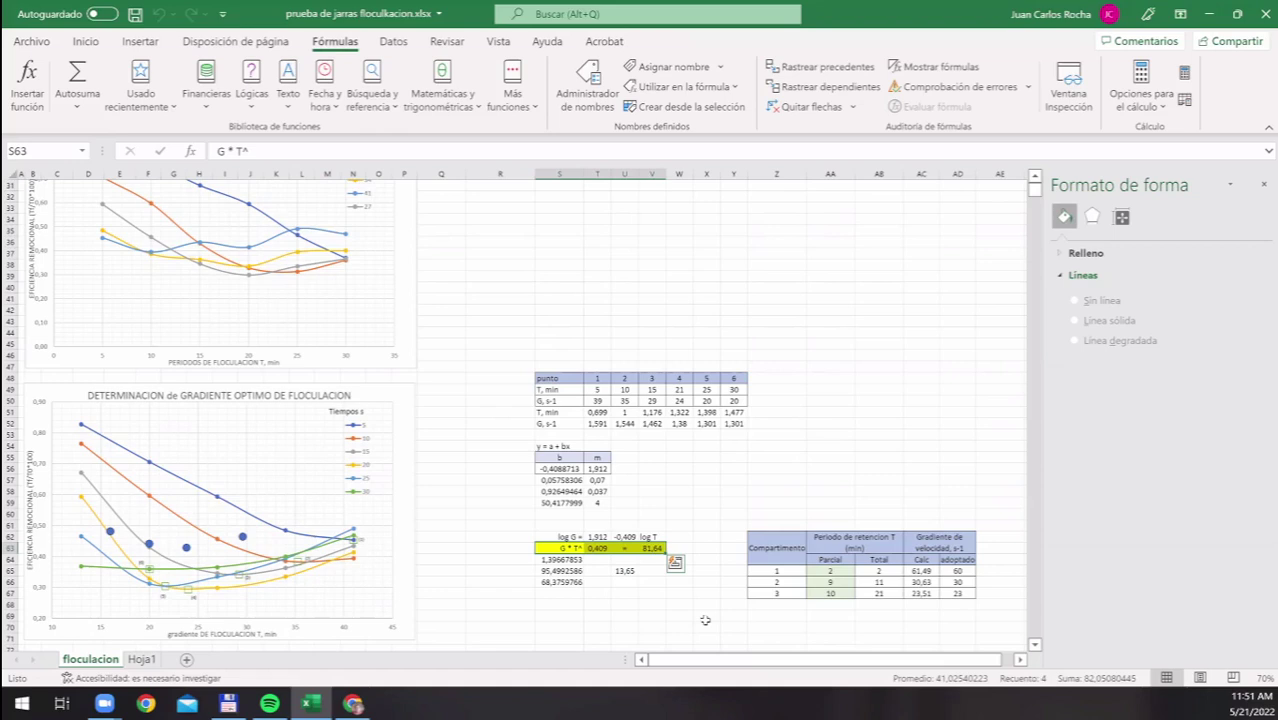
Go through compartments 1 to 3 in the retention period and velocity gradient table
{"action": "left_click", "coordinate": [775, 571]}
{"action": "key", "text": "Down"}
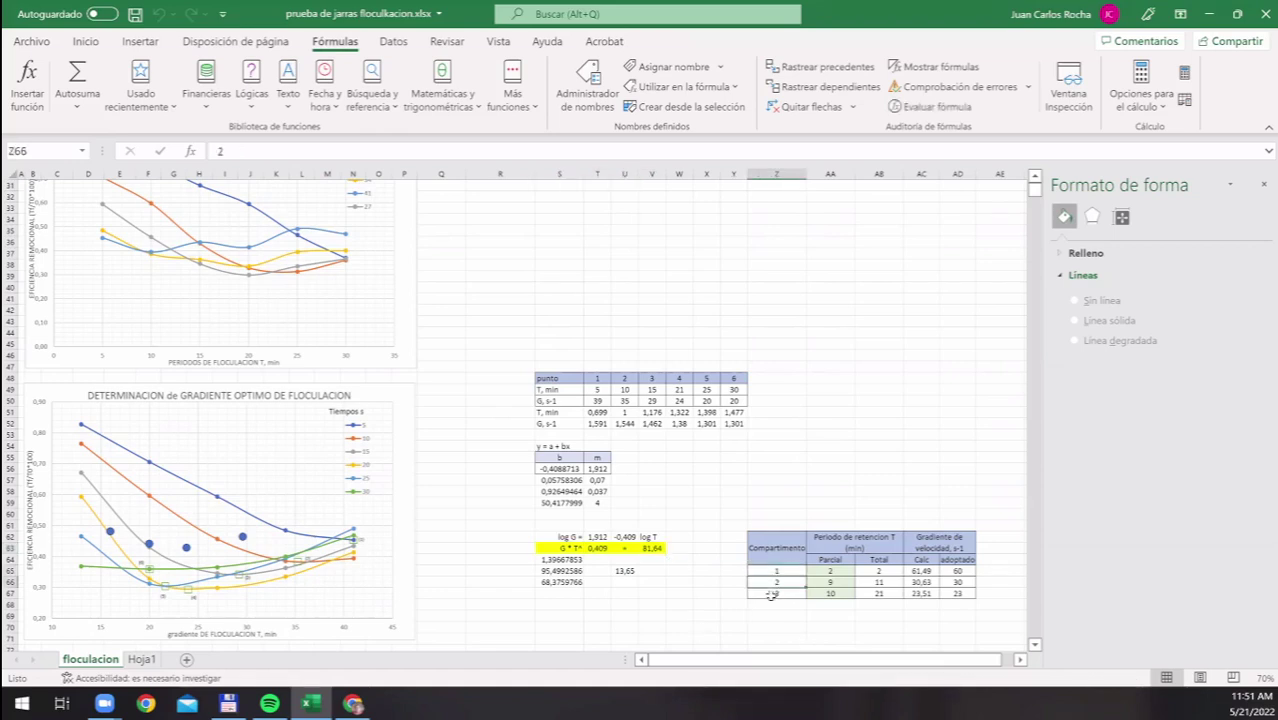
{"action": "key", "text": "Down"}
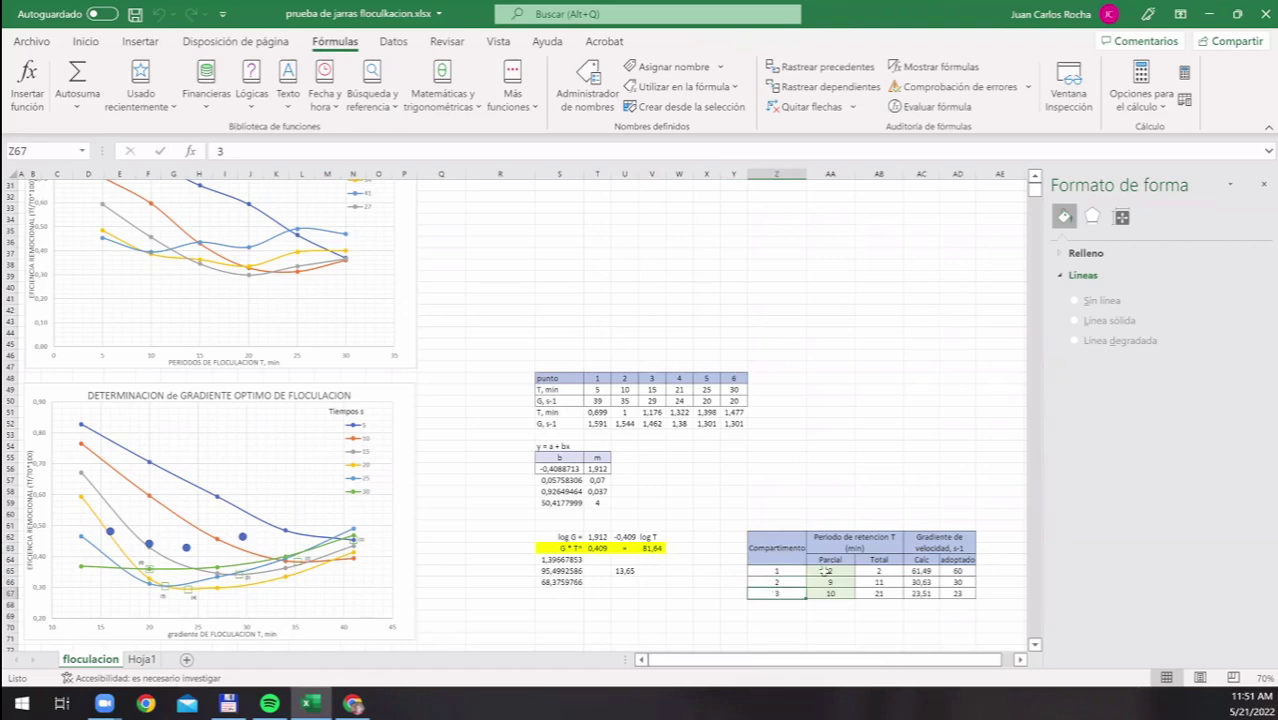
Review compartment 1's retention periods and velocity gradients, and check the G * T^ constant in V63
{"action": "left_click", "coordinate": [830, 571]}
{"action": "left_click", "coordinate": [879, 571]}
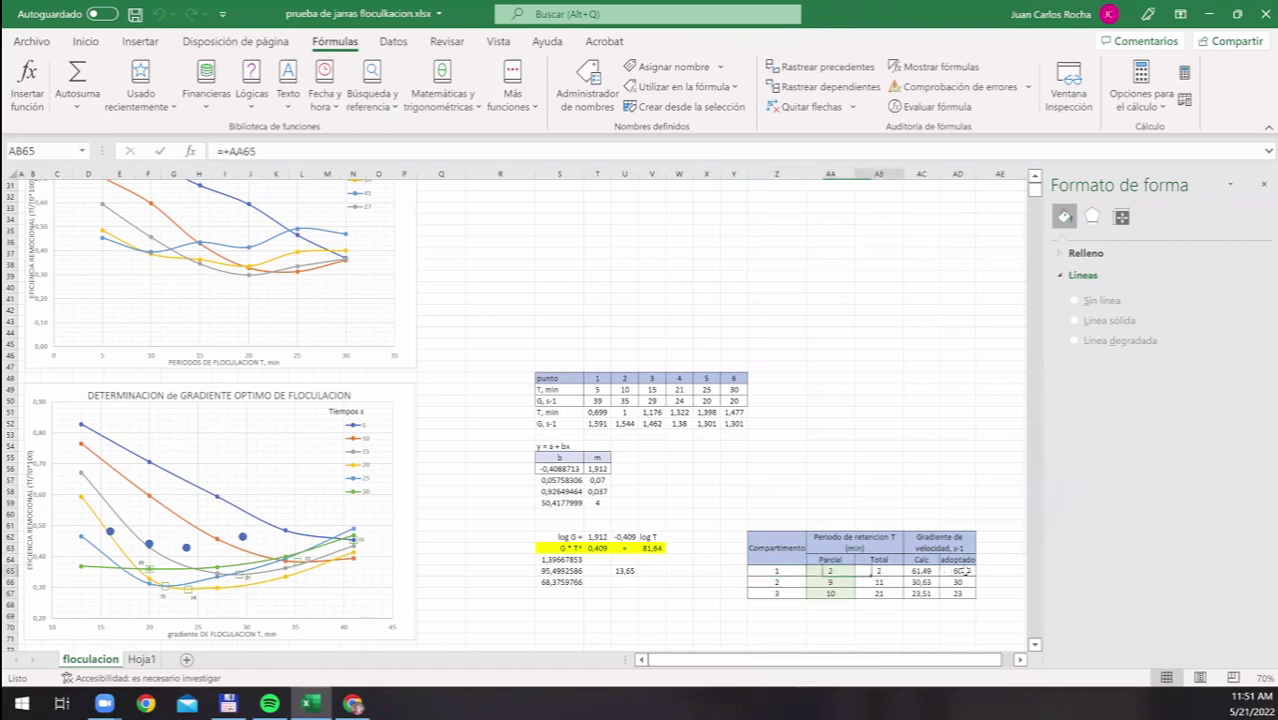
{"action": "key", "text": "Right"}
{"action": "key", "text": "Right"}
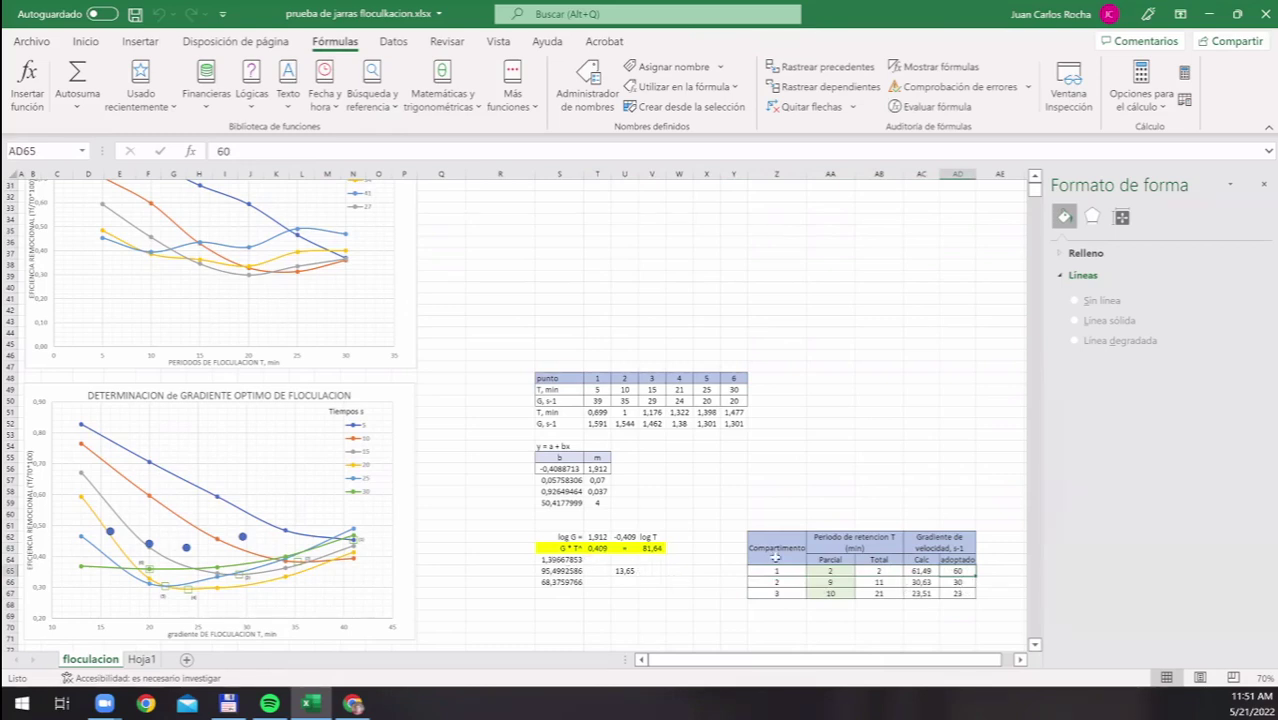
{"action": "left_click", "coordinate": [652, 548]}
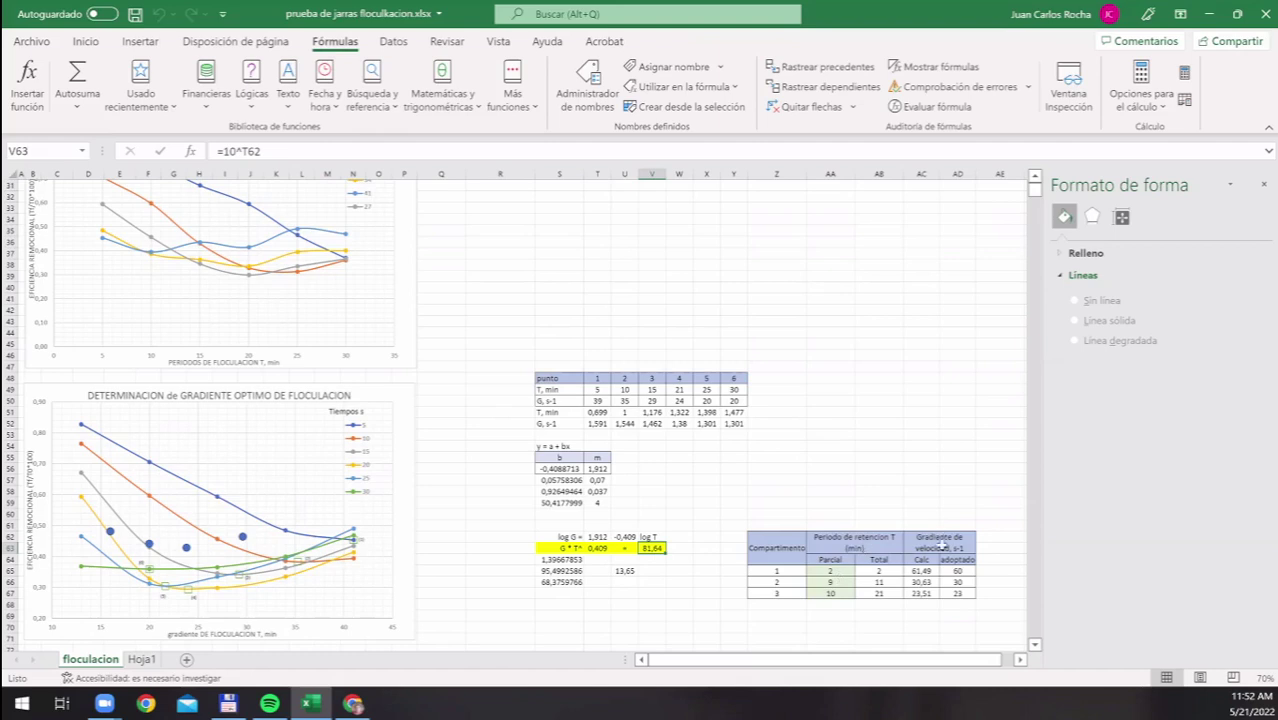
Check the cumulative total retention formulas for compartments 1 to 3 in AB65:AB67 and select the G * T^ equation in S63:V63
{"action": "left_click", "coordinate": [879, 594]}
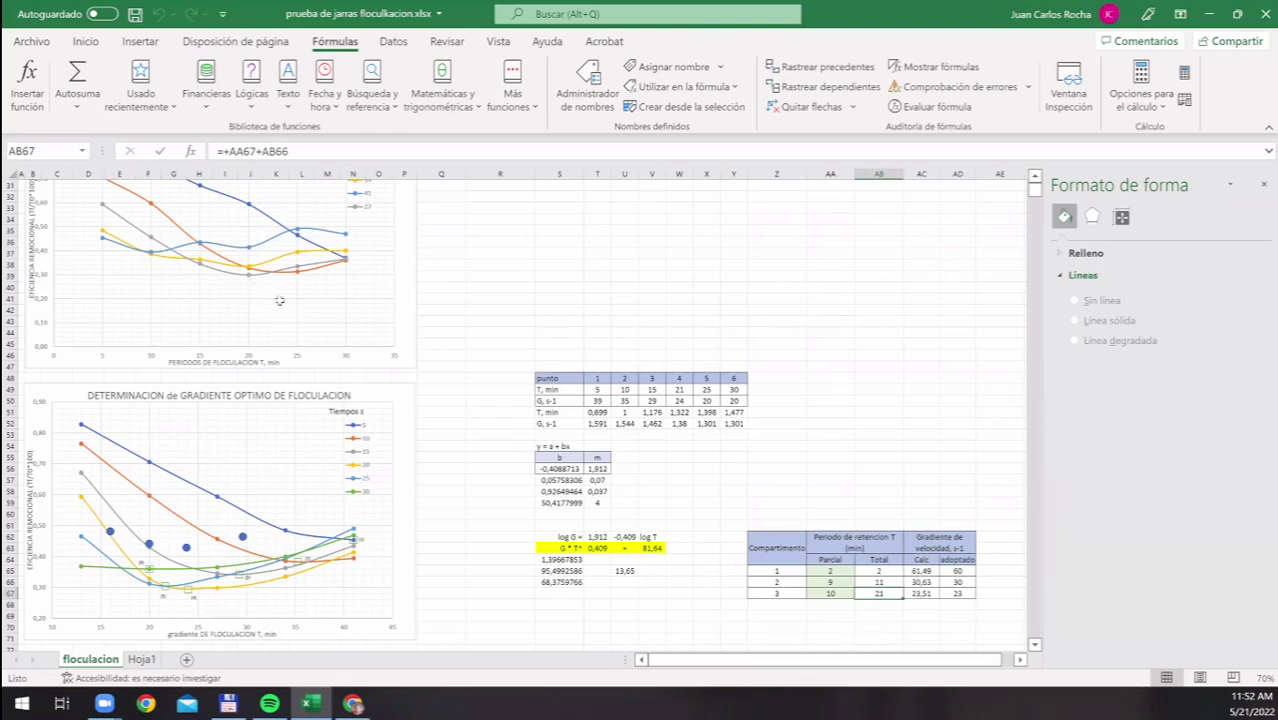
{"action": "left_click", "coordinate": [883, 606]}
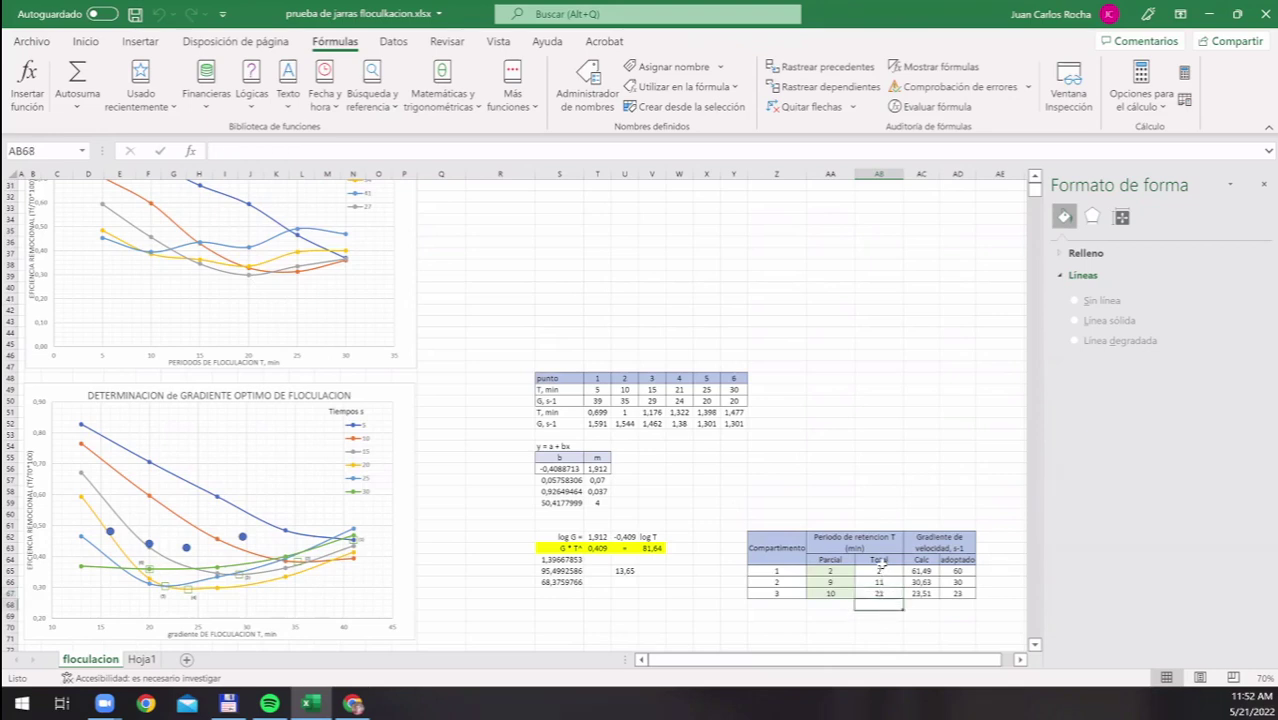
{"action": "left_click", "coordinate": [881, 570]}
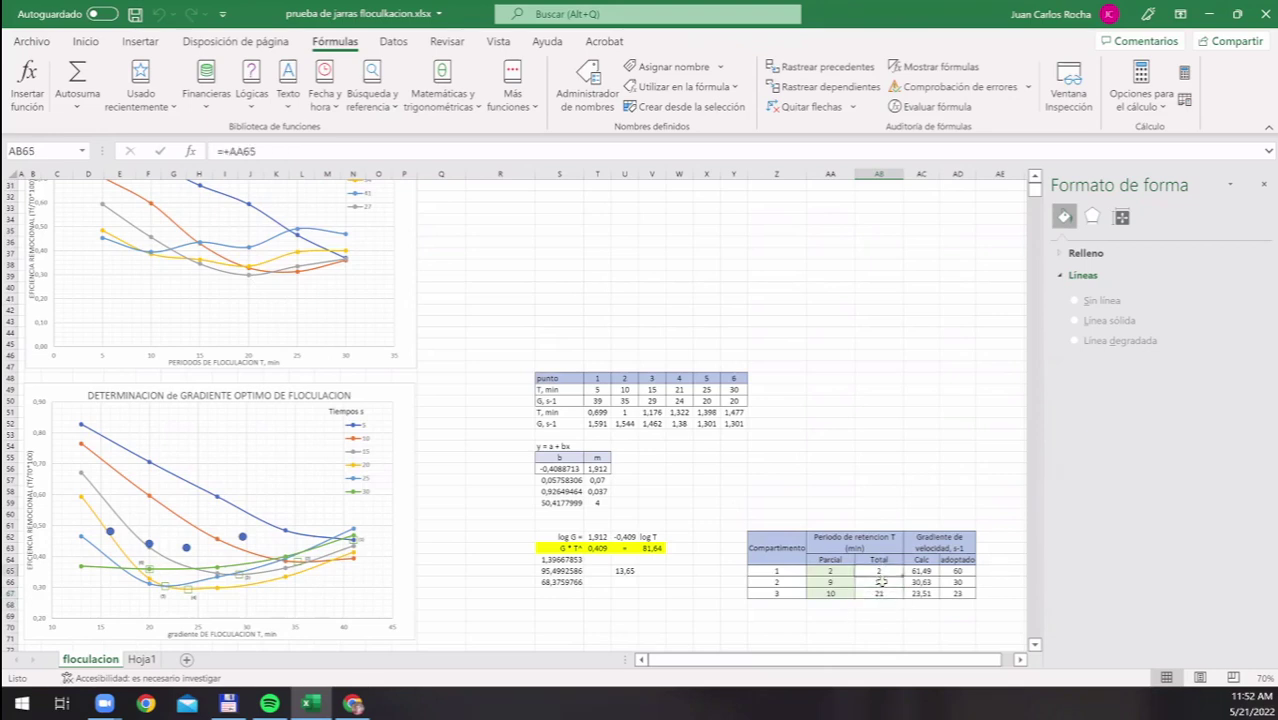
{"action": "left_click", "coordinate": [882, 582]}
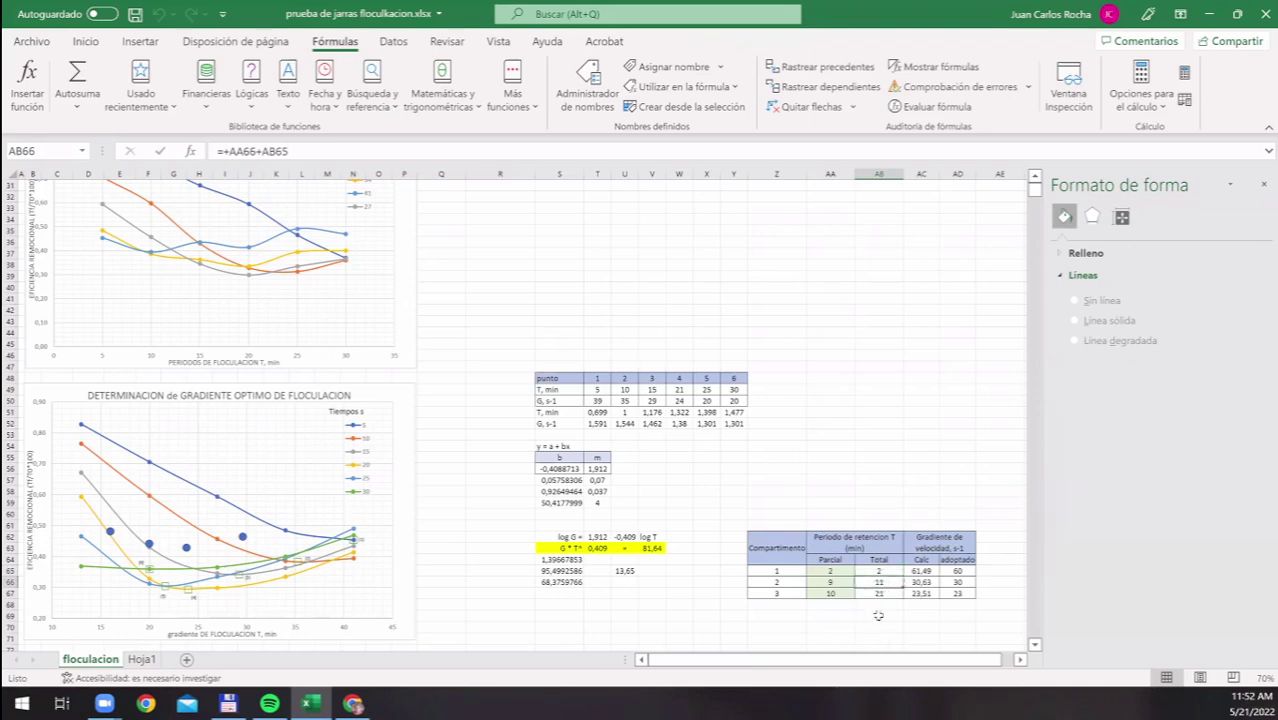
{"action": "key", "text": "Return"}
{"action": "key", "text": "Return"}
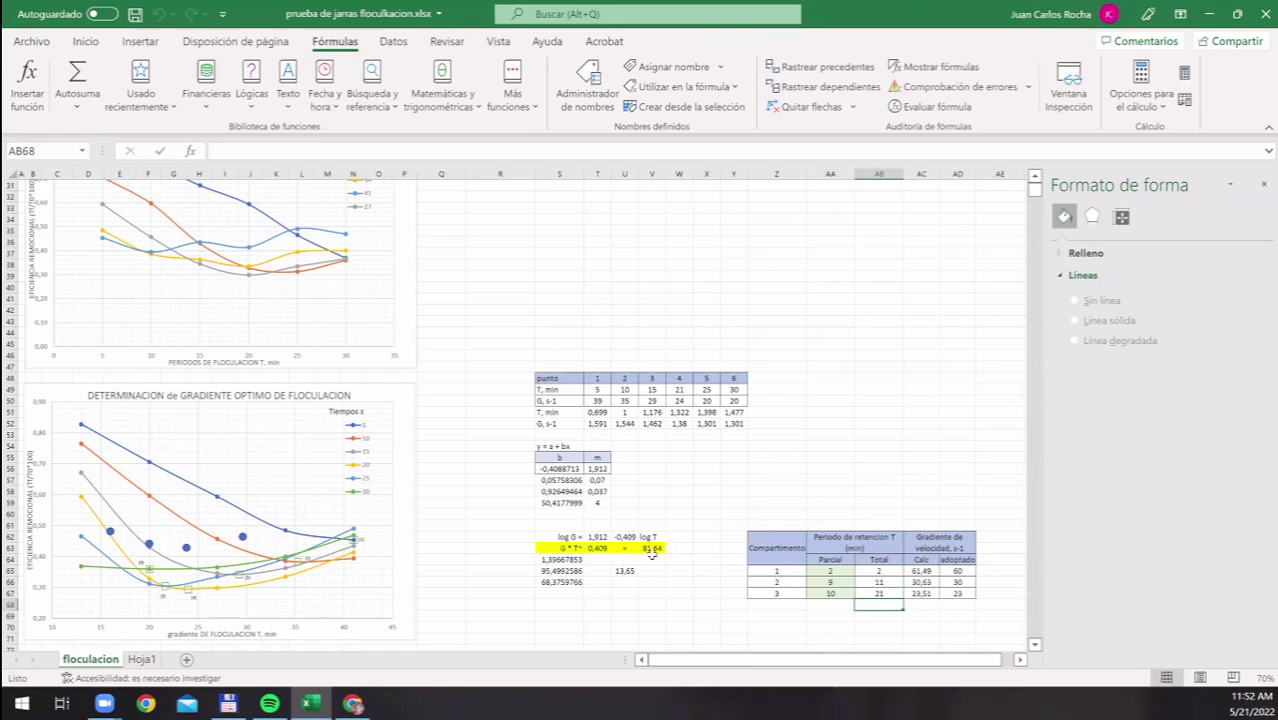
{"action": "left_click_drag", "start_coordinate": [560, 548], "coordinate": [652, 548]}
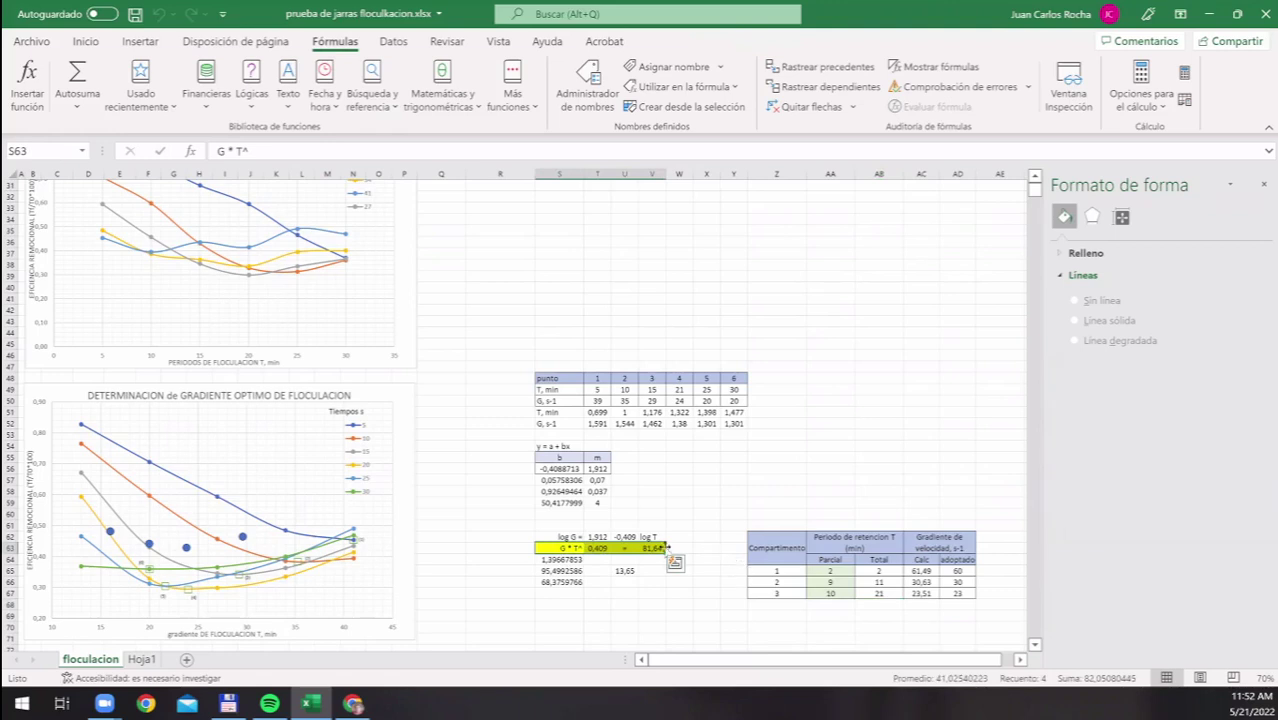
{"action": "key", "text": "ctrl+Right"}
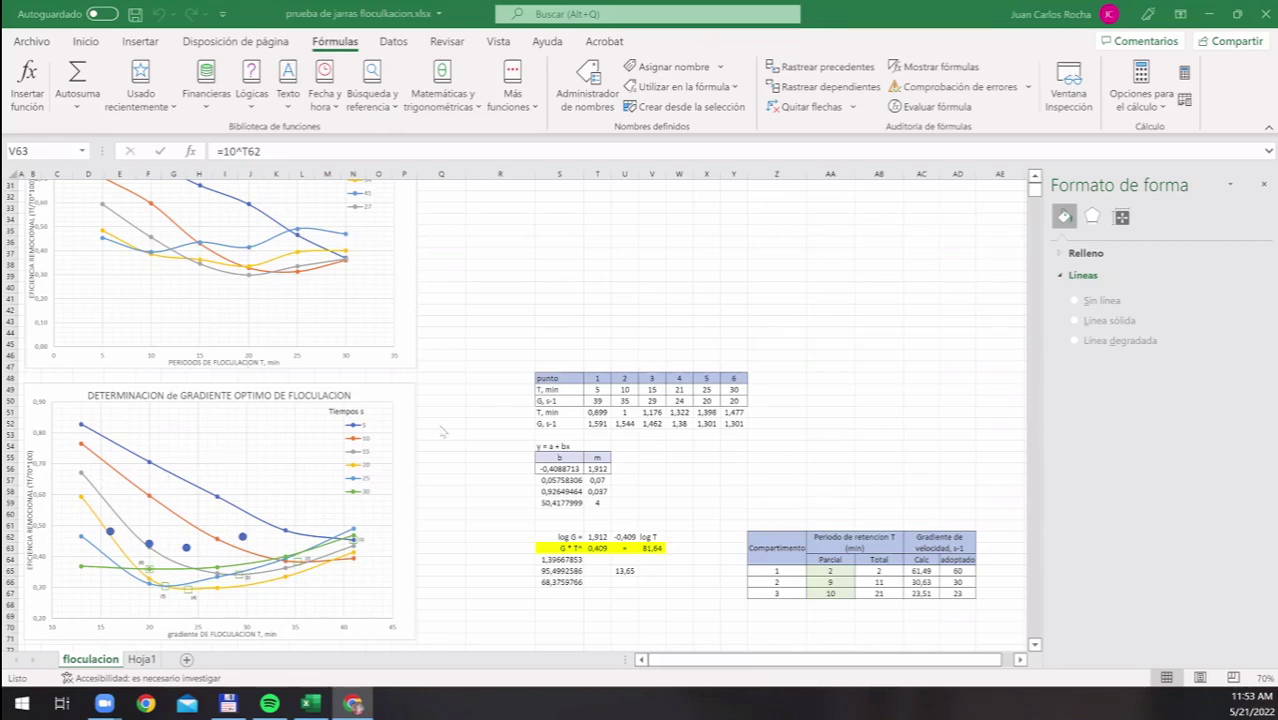
Go through the removal efficiency summary beside the jar test table time by time, selecting each time column in rows 16 to 21
{"action": "scroll", "coordinate": [479, 397], "scroll_direction": "up", "scroll_amount": 4}
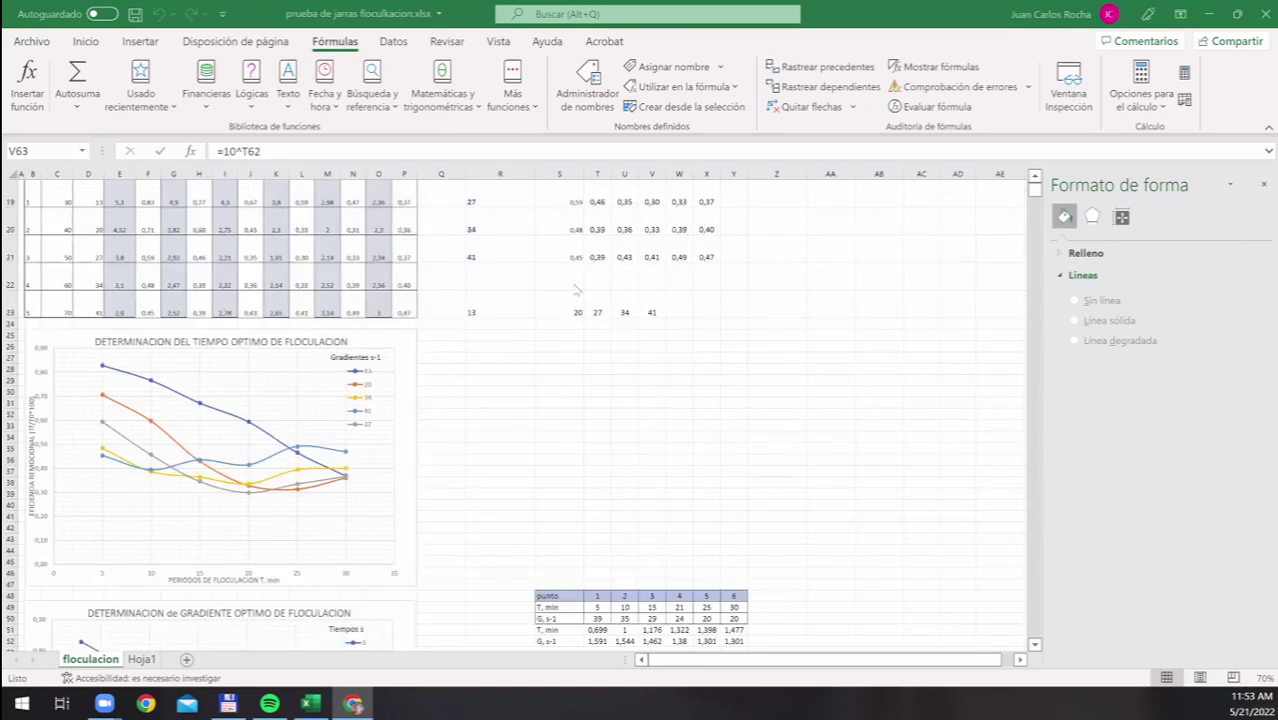
{"action": "scroll", "coordinate": [578, 290], "scroll_direction": "up", "scroll_amount": 1}
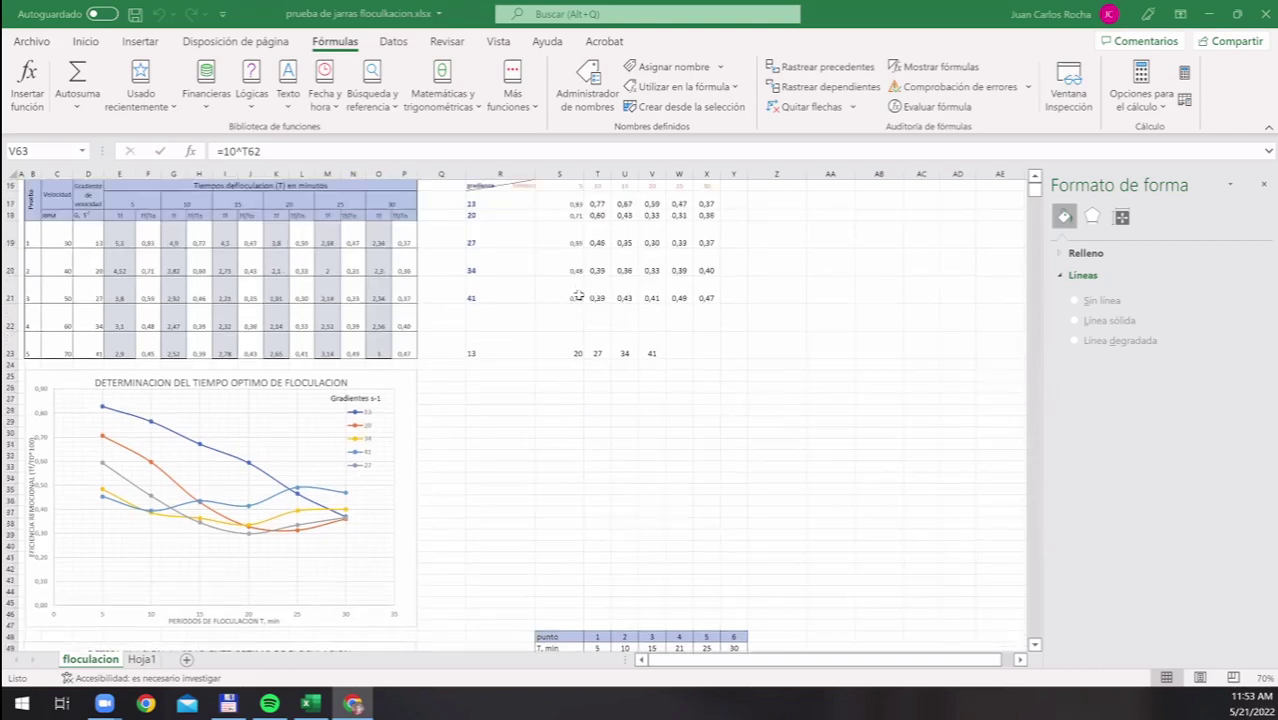
{"action": "scroll", "coordinate": [577, 378], "scroll_direction": "up", "scroll_amount": 2}
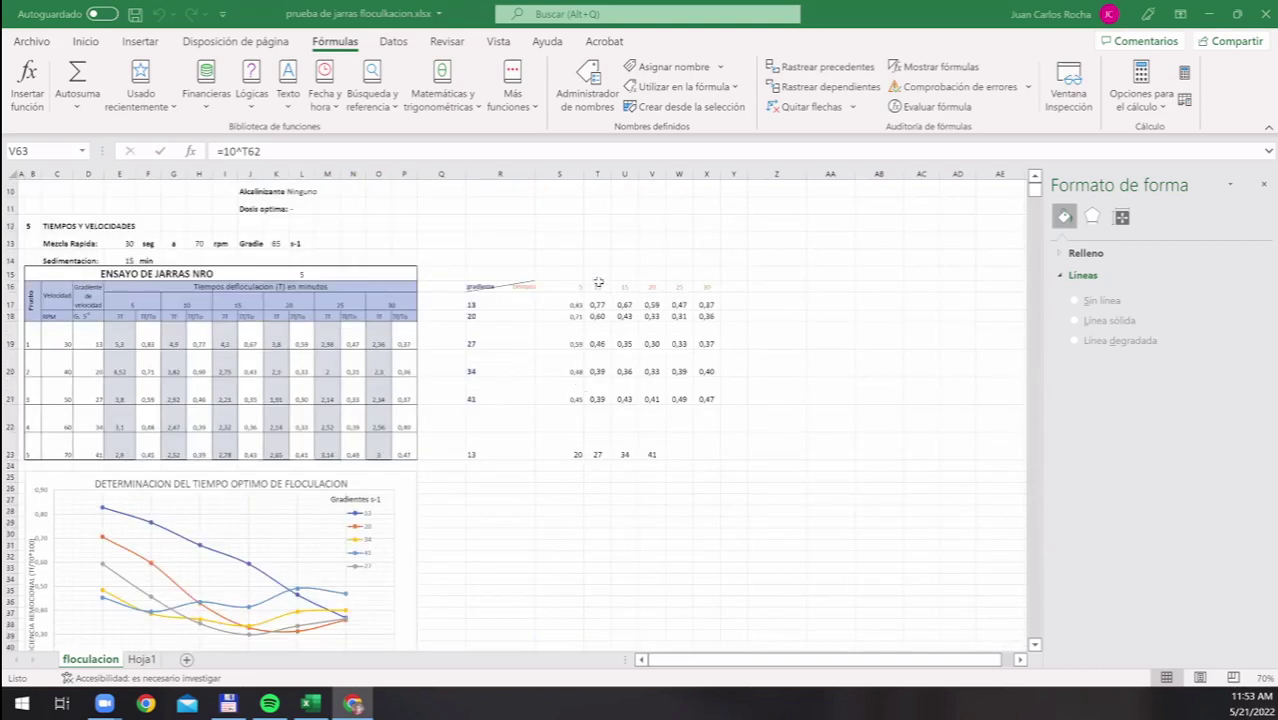
{"action": "left_click_drag", "start_coordinate": [560, 288], "coordinate": [585, 398]}
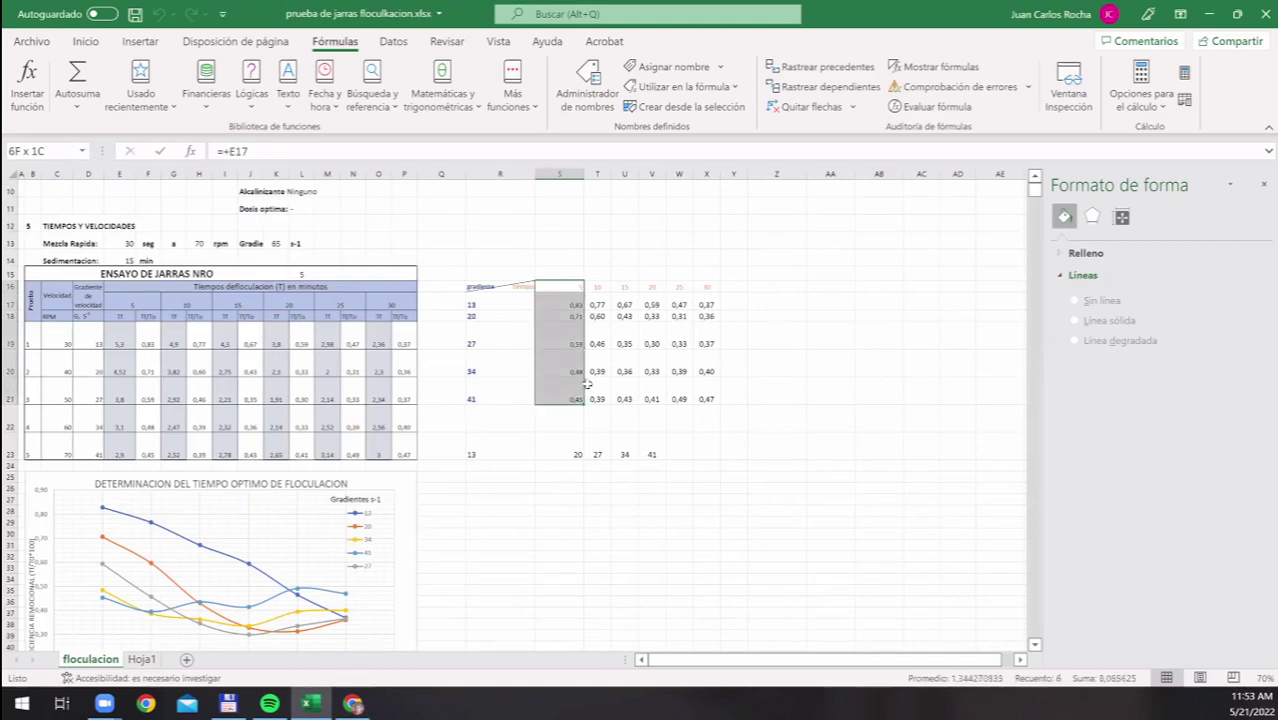
{"action": "left_click_drag", "start_coordinate": [597, 288], "coordinate": [597, 399]}
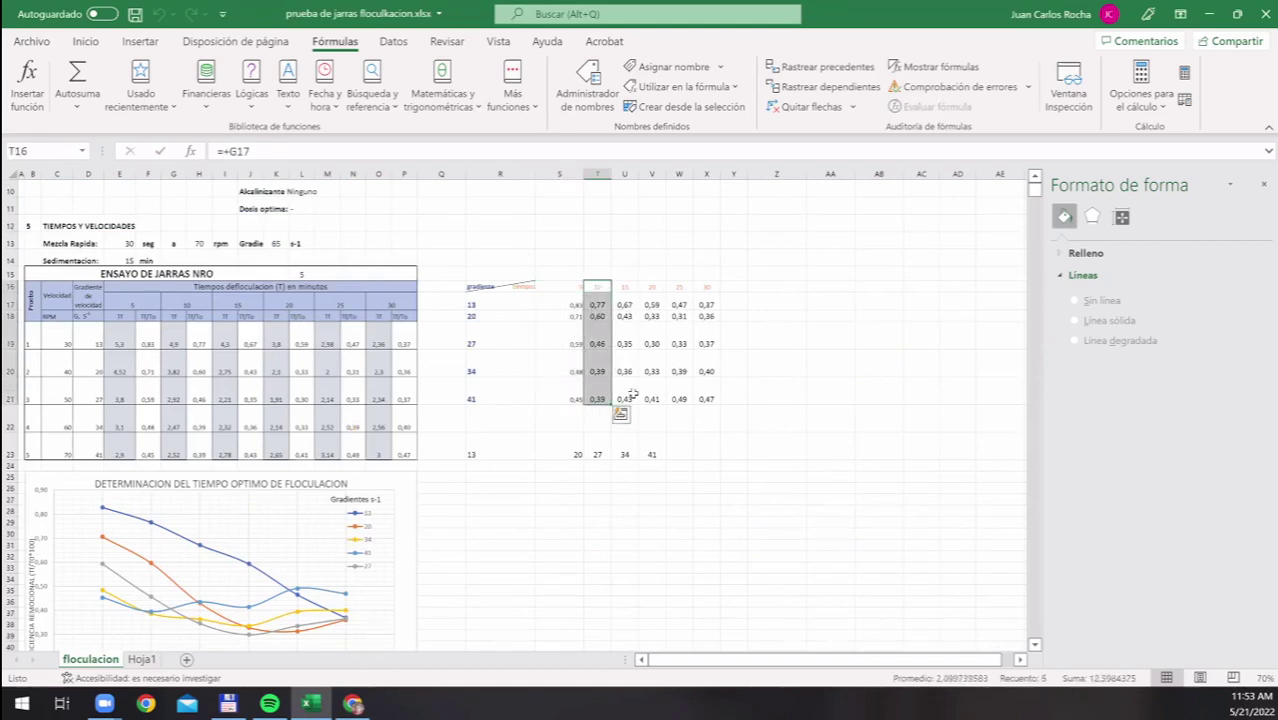
{"action": "left_click_drag", "start_coordinate": [624, 287], "coordinate": [684, 398]}
{"action": "left_click_drag", "start_coordinate": [679, 288], "coordinate": [706, 398]}
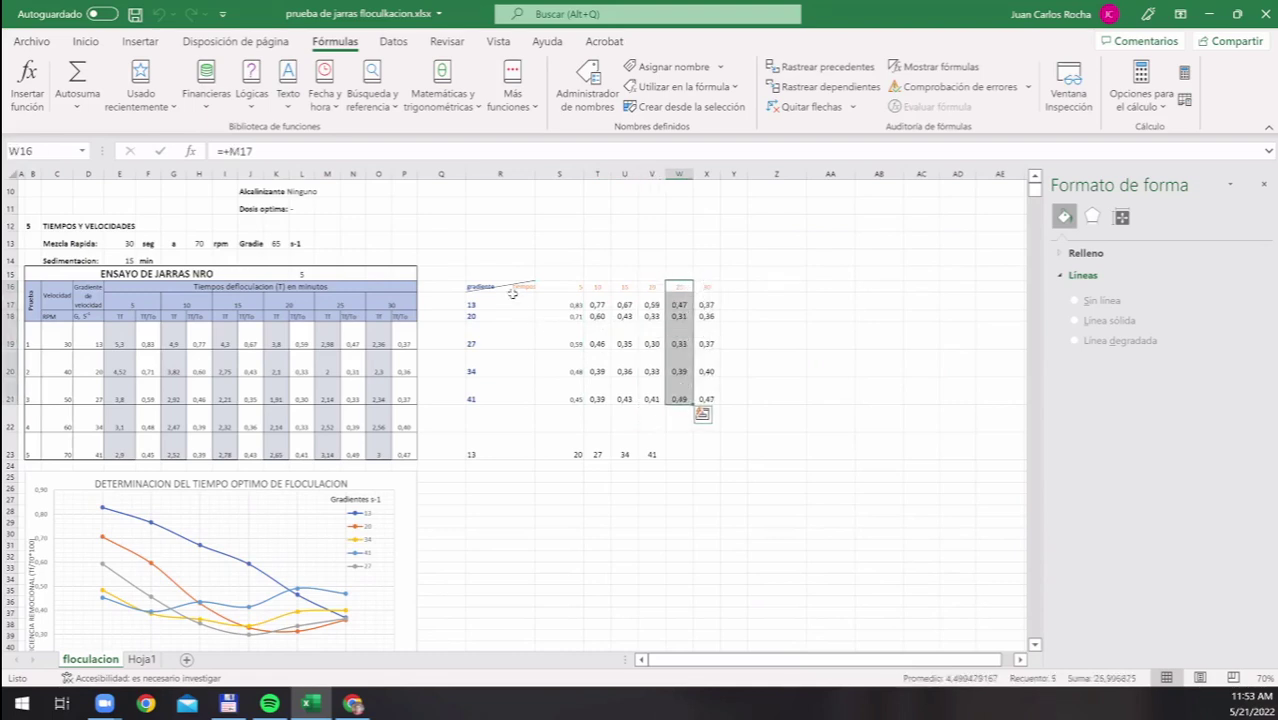
Compare the summary rows for gradients 13 and 20 with the 5-minute column, selecting S16:S23
{"action": "left_click_drag", "start_coordinate": [481, 303], "coordinate": [708, 309]}
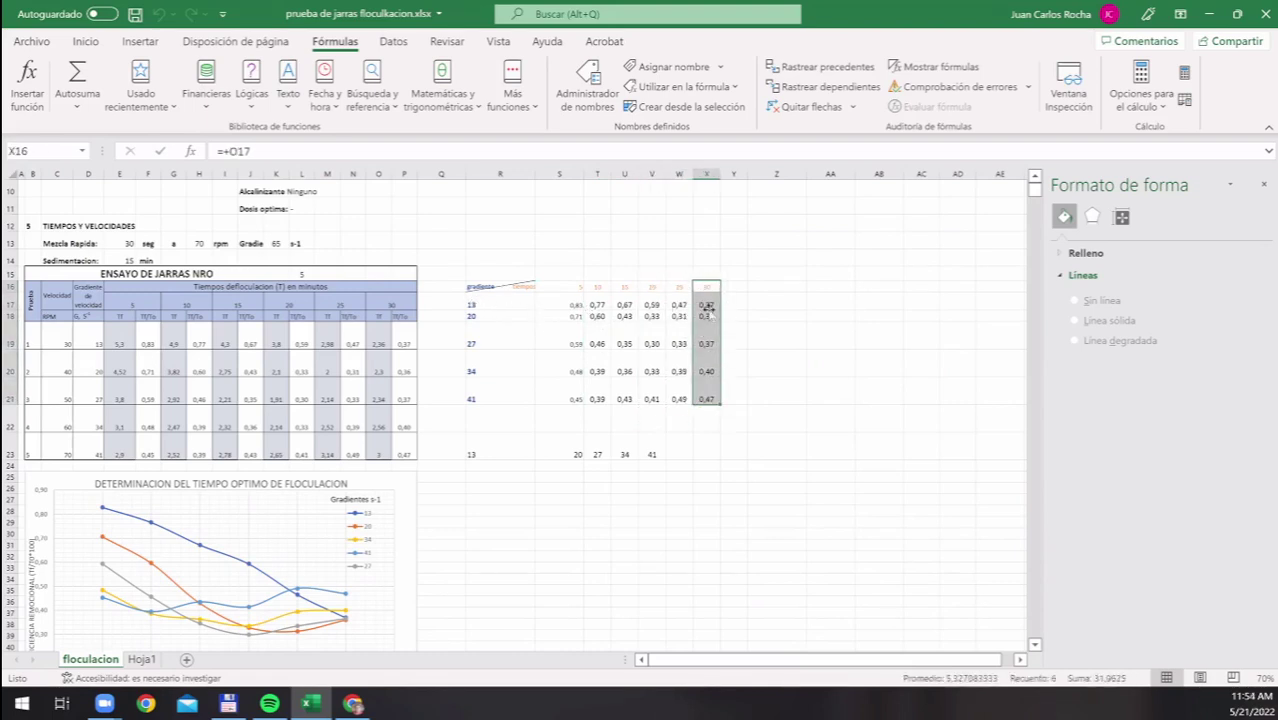
{"action": "mouse_move", "coordinate": [494, 316]}
{"action": "left_mouse_down"}
{"action": "mouse_move", "coordinate": [697, 315]}
{"action": "mouse_move", "coordinate": [576, 290]}
{"action": "mouse_move", "coordinate": [690, 335]}
{"action": "mouse_move", "coordinate": [706, 318]}
{"action": "left_mouse_up"}
{"action": "left_click_drag", "start_coordinate": [560, 288], "coordinate": [578, 456]}
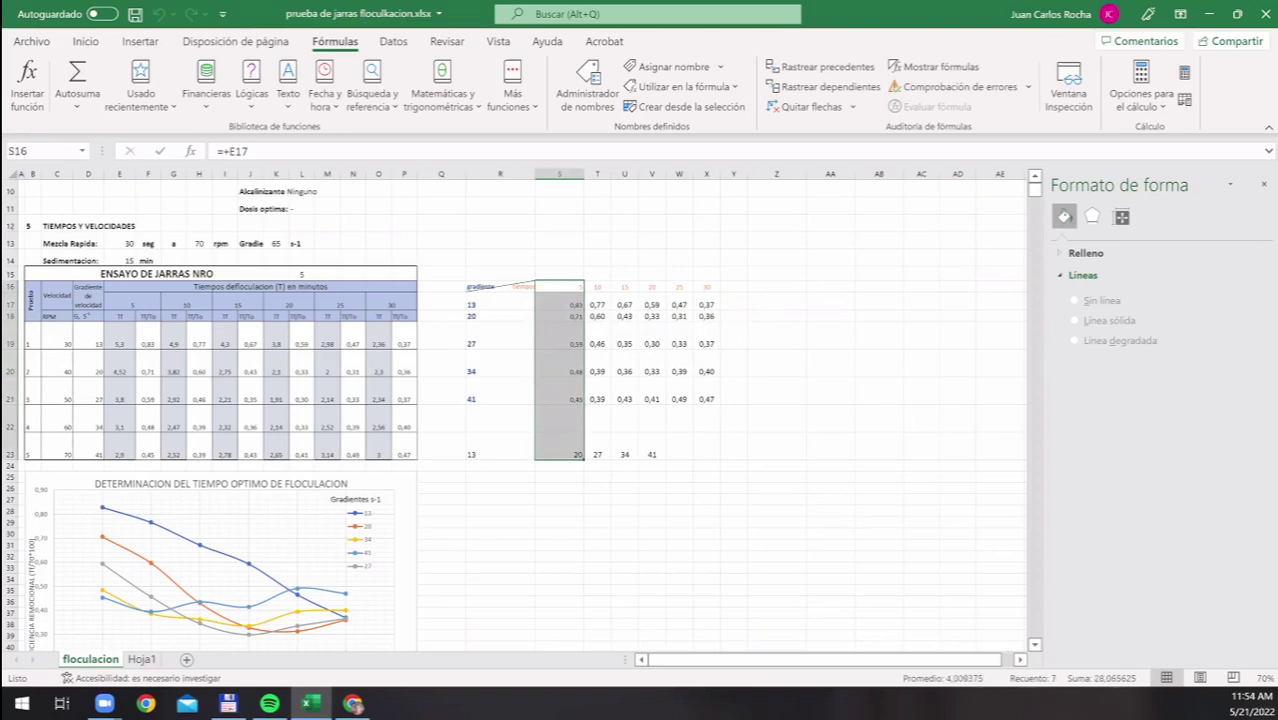
{"action": "left_click", "coordinate": [353, 704]}
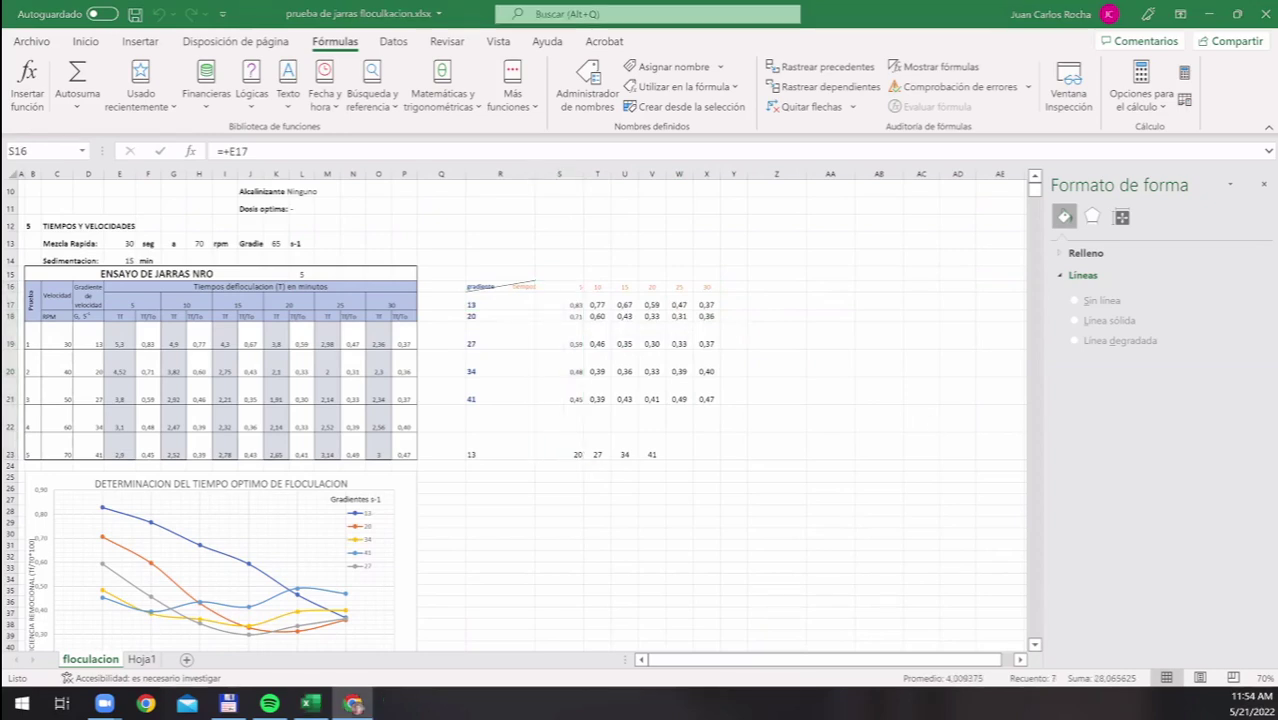